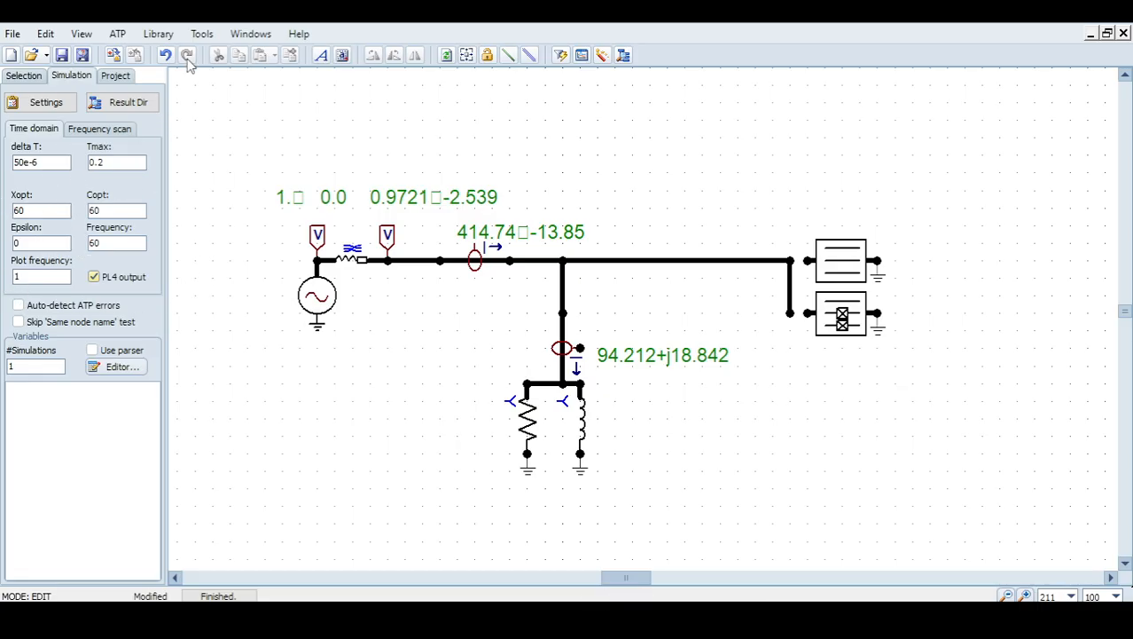
View the program's version information and close it
{"action": "left_click", "coordinate": [299, 33]}
{"action": "left_click", "coordinate": [334, 90]}
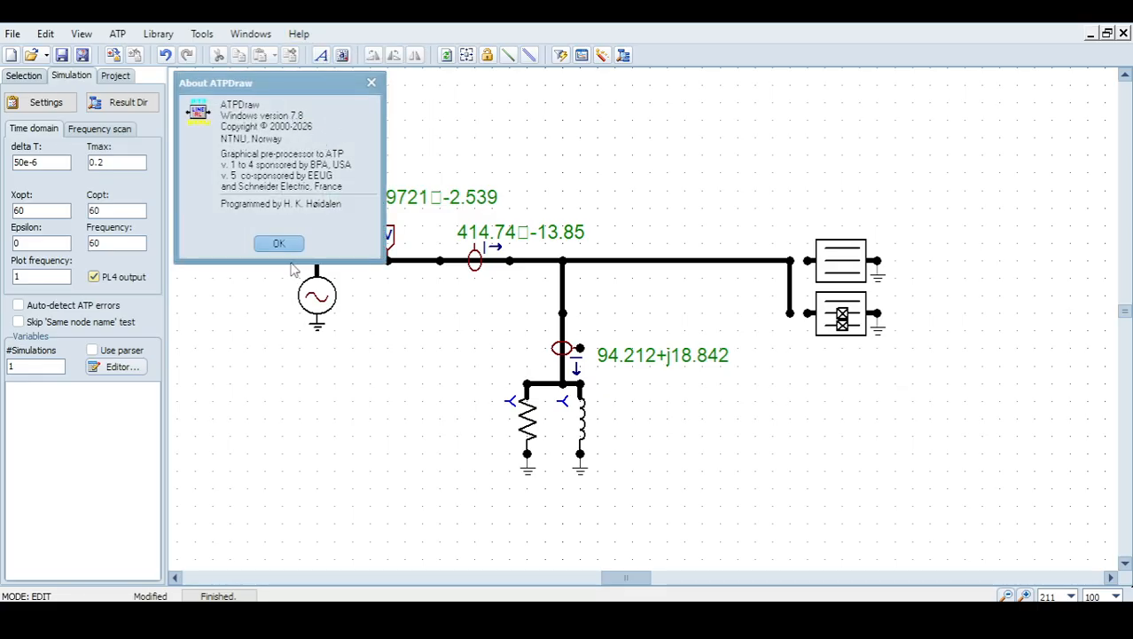
{"action": "left_click", "coordinate": [281, 247]}
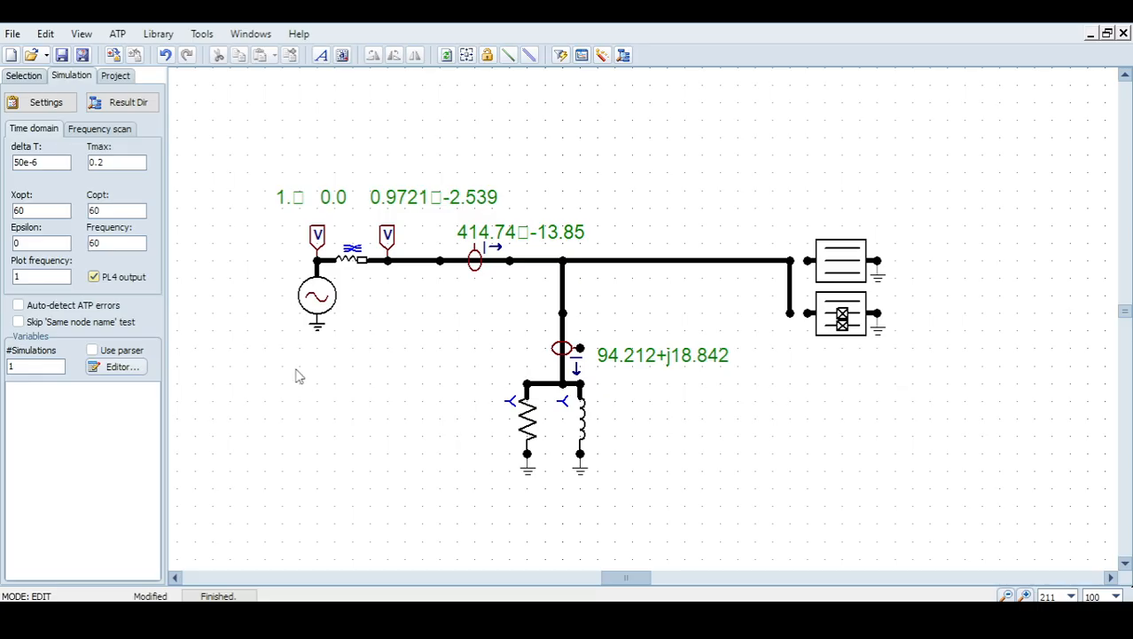
Examine the attributes of the AC voltage source and of the series line impedance next to it
{"action": "left_click_drag", "start_coordinate": [535, 221], "coordinate": [521, 232]}
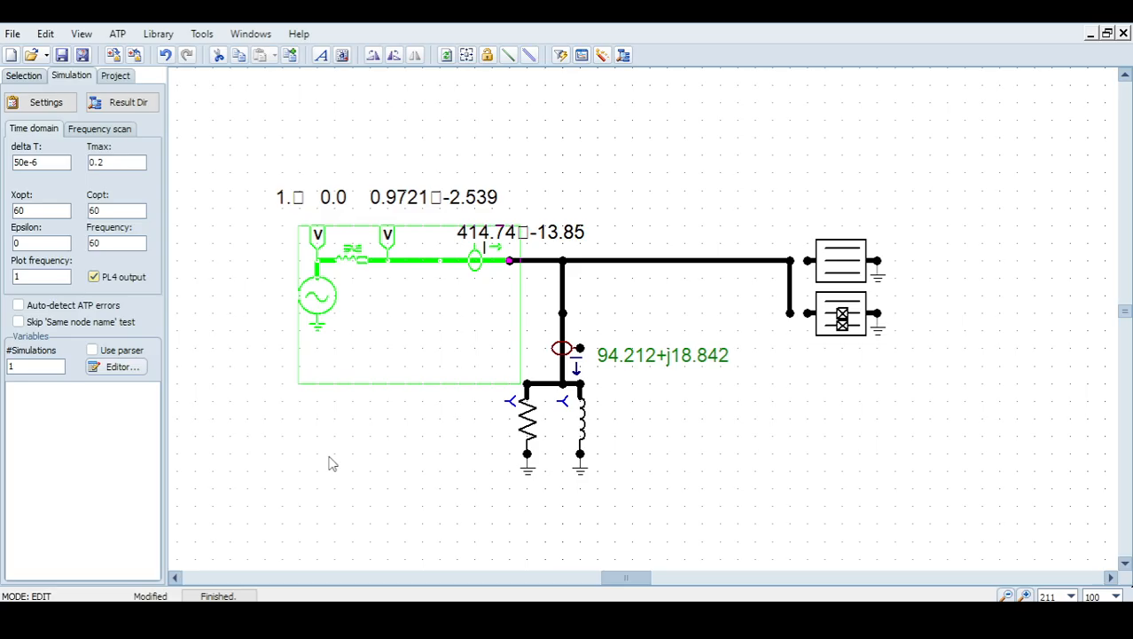
{"action": "left_click", "coordinate": [318, 297]}
{"action": "double_click", "coordinate": [317, 298]}
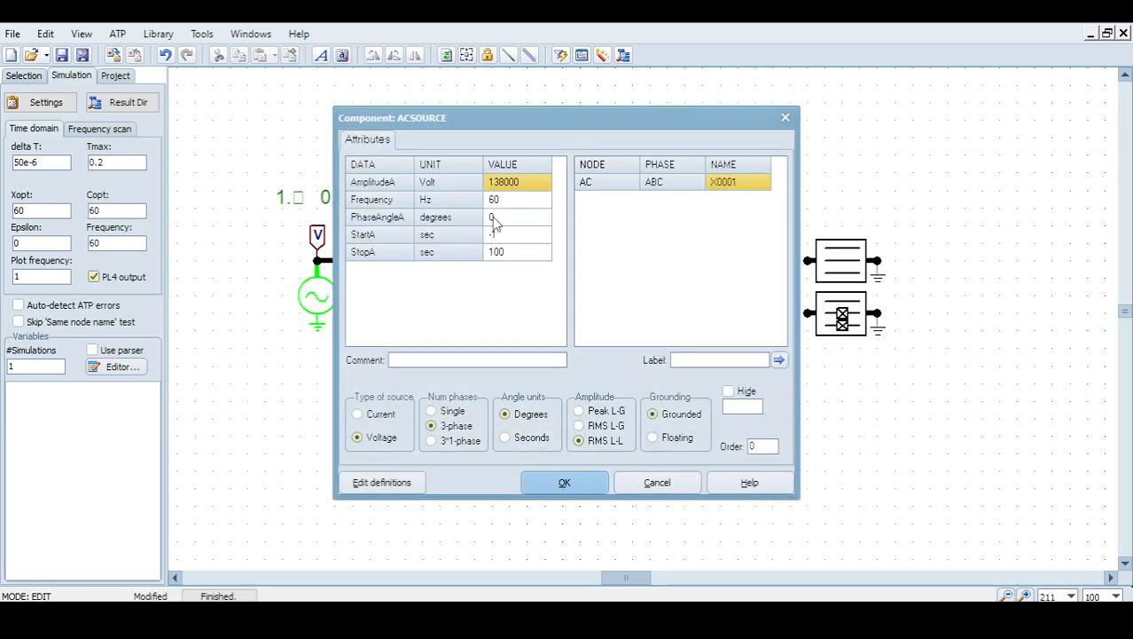
{"action": "left_click", "coordinate": [565, 484]}
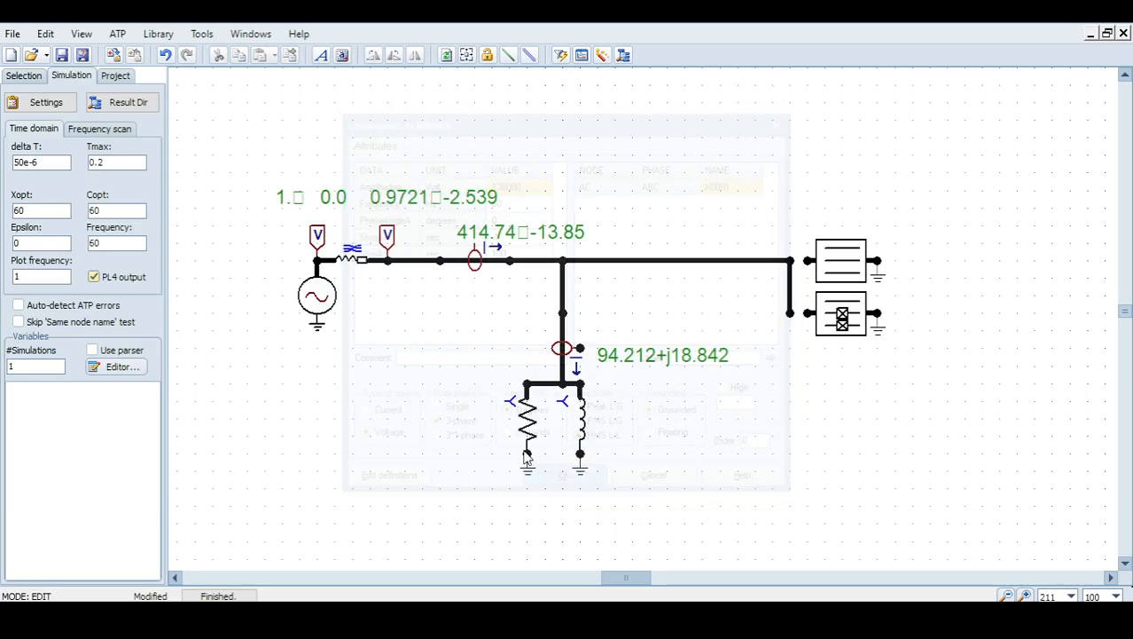
{"action": "double_click", "coordinate": [349, 258]}
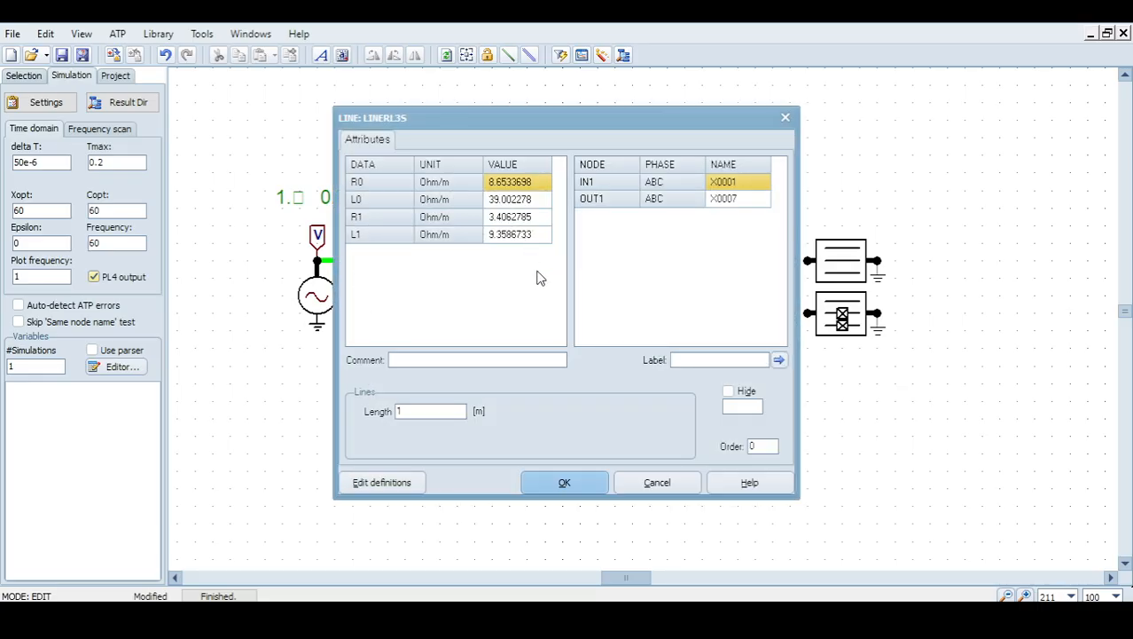
{"action": "left_click", "coordinate": [581, 486]}
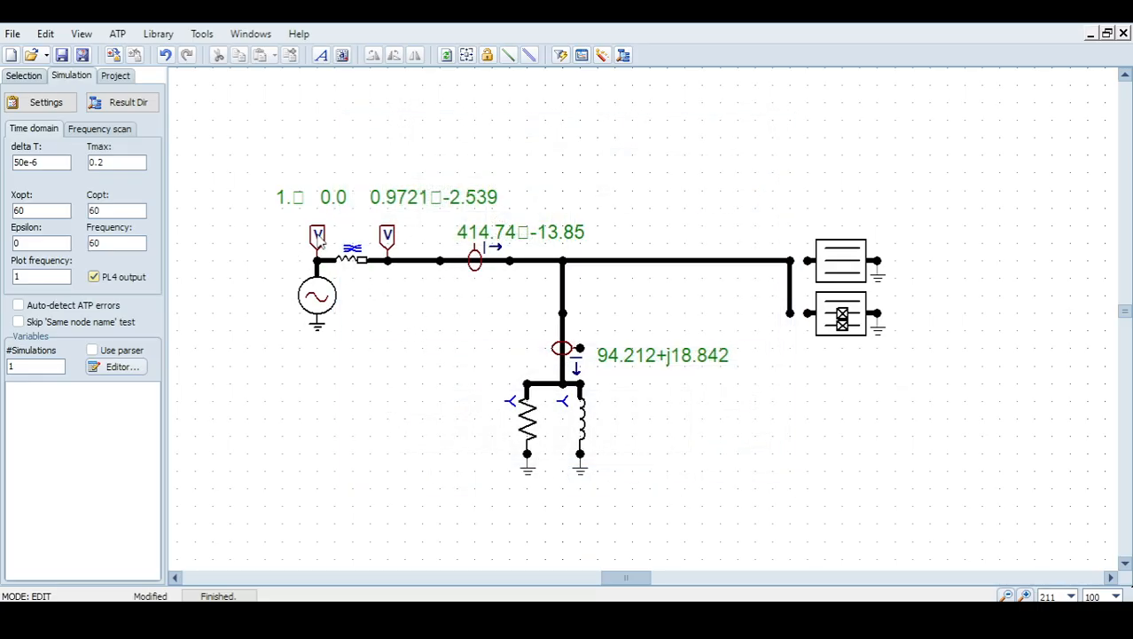
Review the settings of the source voltage probe, the line current probe and the load branch's current probe
{"action": "double_click", "coordinate": [316, 240]}
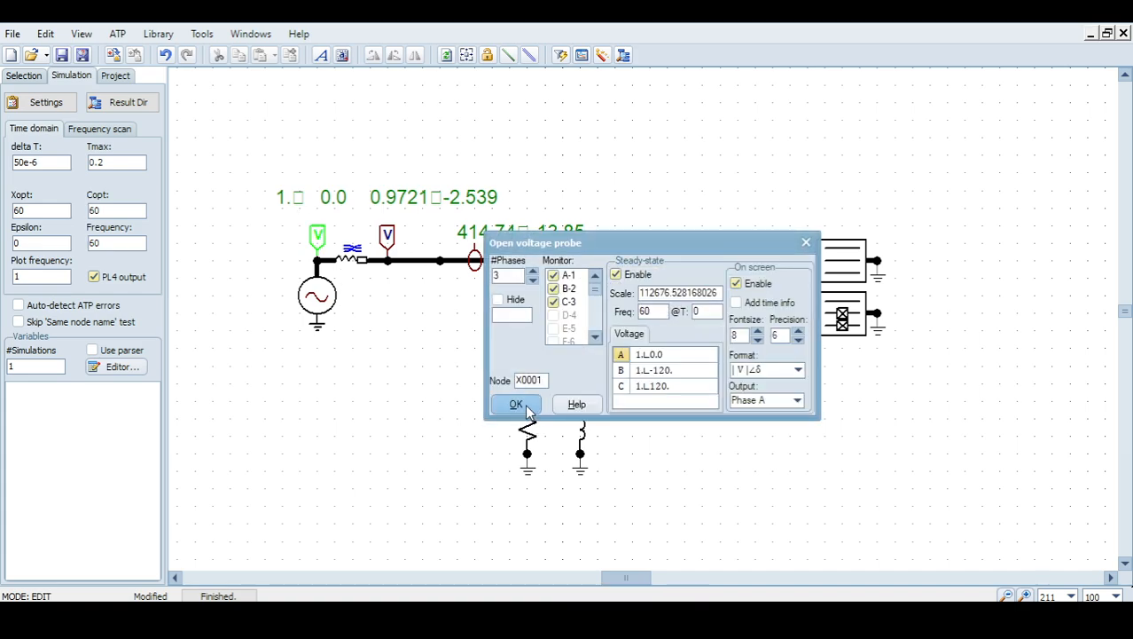
{"action": "left_click", "coordinate": [519, 404]}
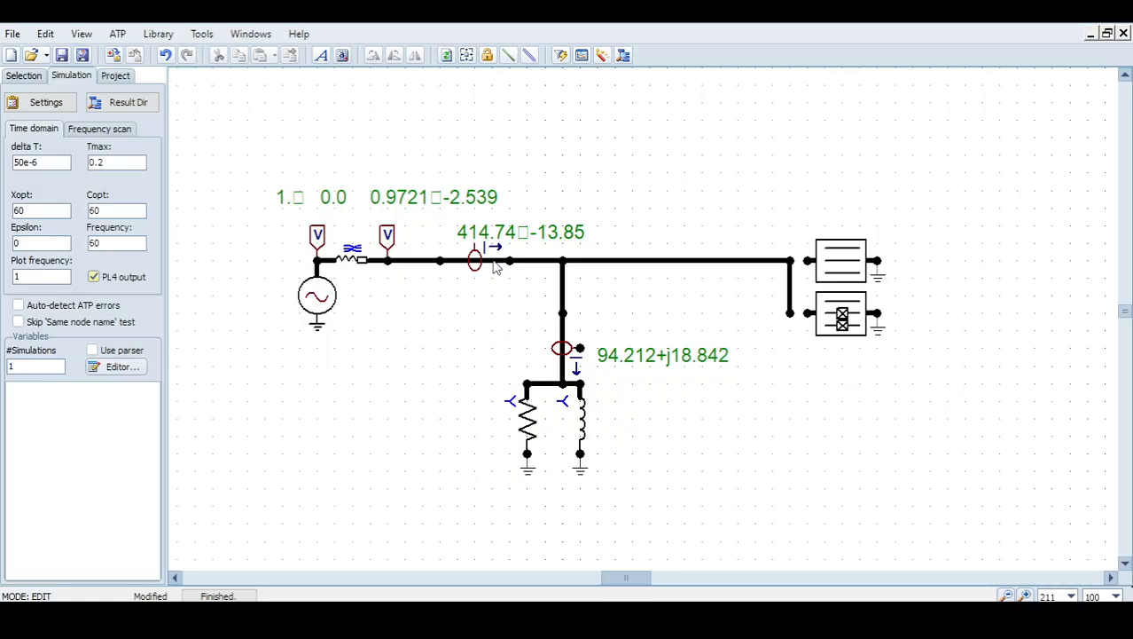
{"action": "double_click", "coordinate": [494, 271]}
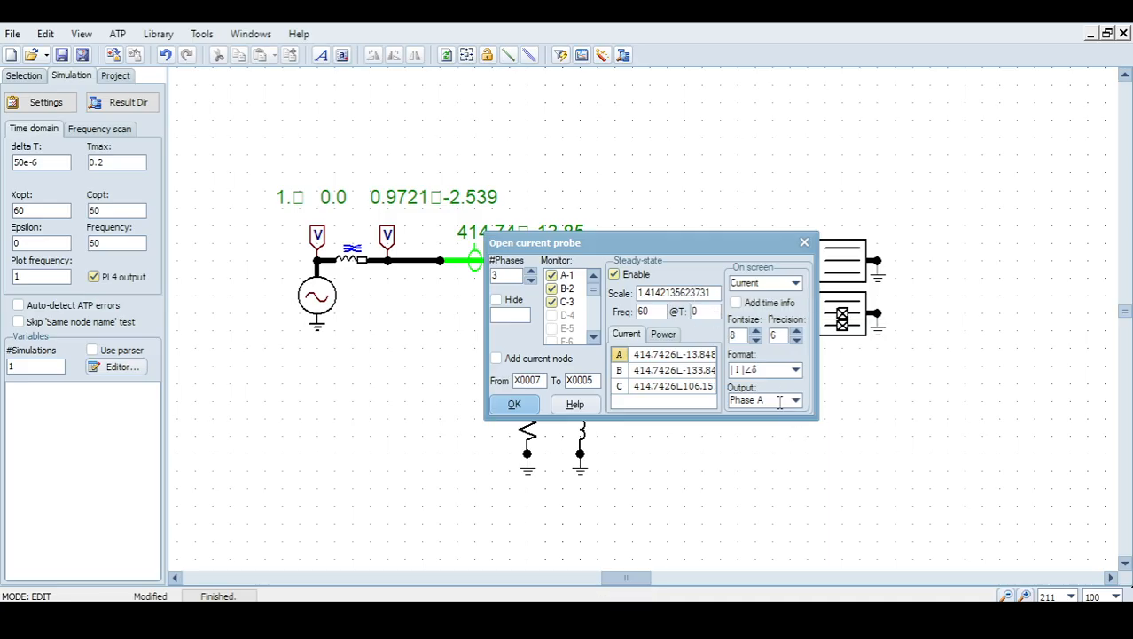
{"action": "left_click", "coordinate": [517, 406]}
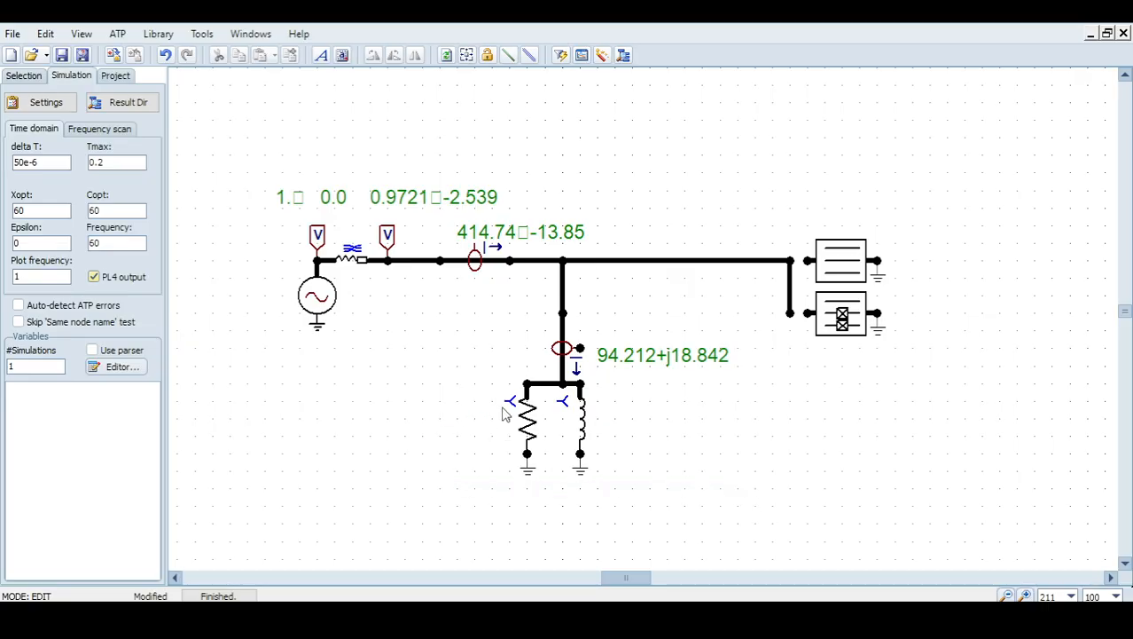
{"action": "double_click", "coordinate": [563, 352]}
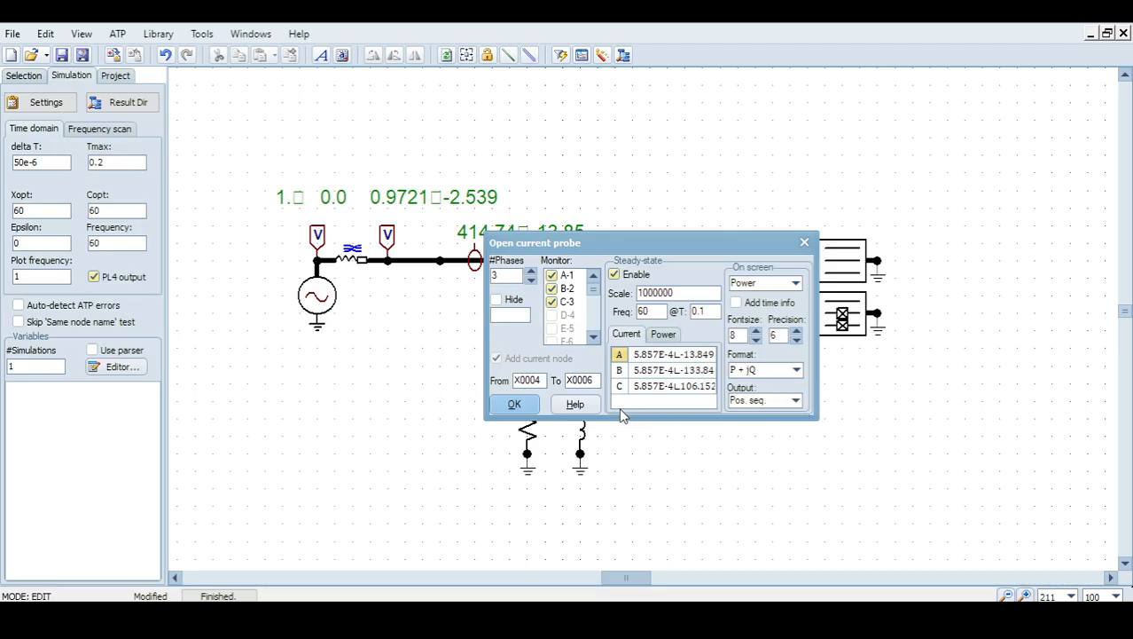
{"action": "left_click", "coordinate": [517, 405]}
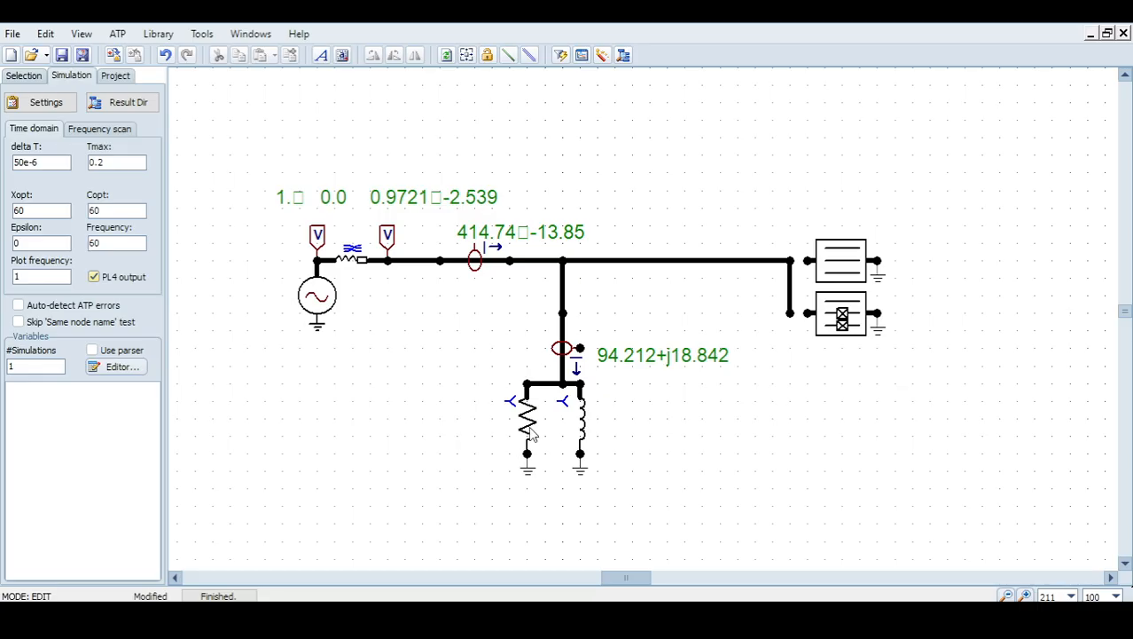
Inspect the attributes of the load's resistor and inductor
{"action": "double_click", "coordinate": [529, 429]}
{"action": "left_click", "coordinate": [577, 482]}
{"action": "double_click", "coordinate": [583, 433]}
{"action": "left_click", "coordinate": [562, 477]}
Examine the closing and opening times of both grounded fault switches, including phases B and C of the lower one
{"action": "left_click_drag", "start_coordinate": [772, 199], "coordinate": [832, 214]}
{"action": "double_click", "coordinate": [843, 269]}
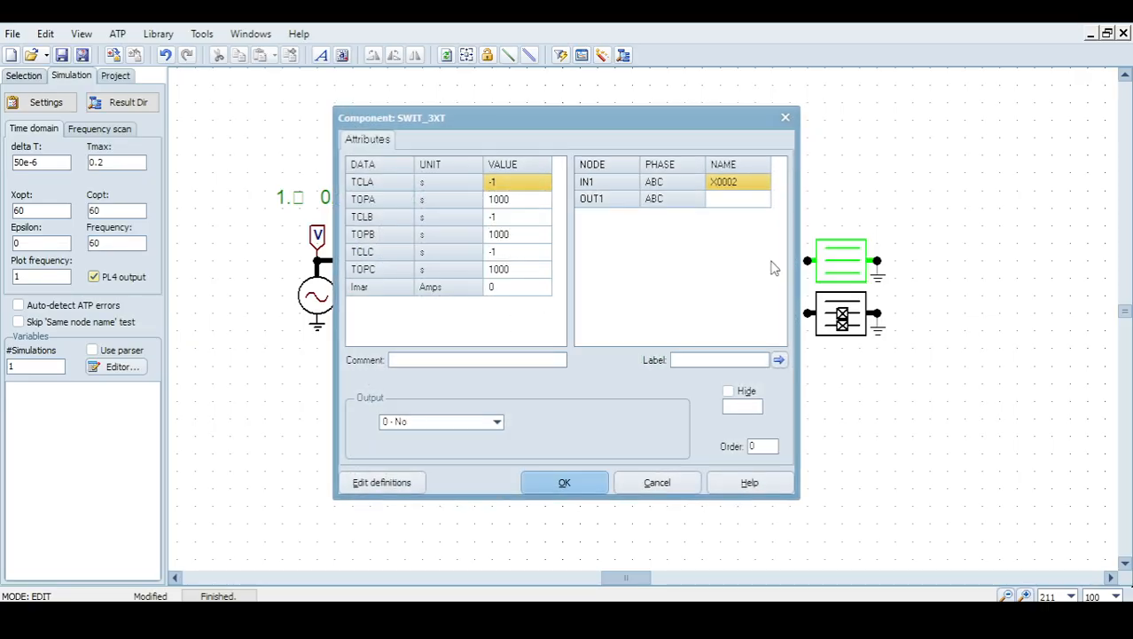
{"action": "left_click", "coordinate": [565, 482]}
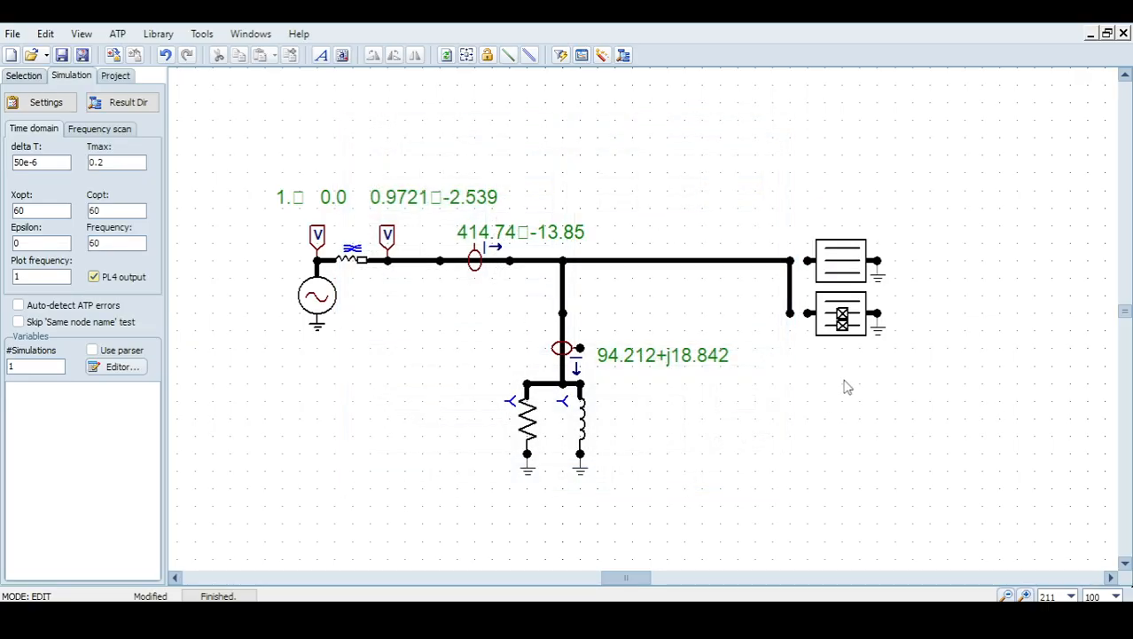
{"action": "double_click", "coordinate": [843, 316]}
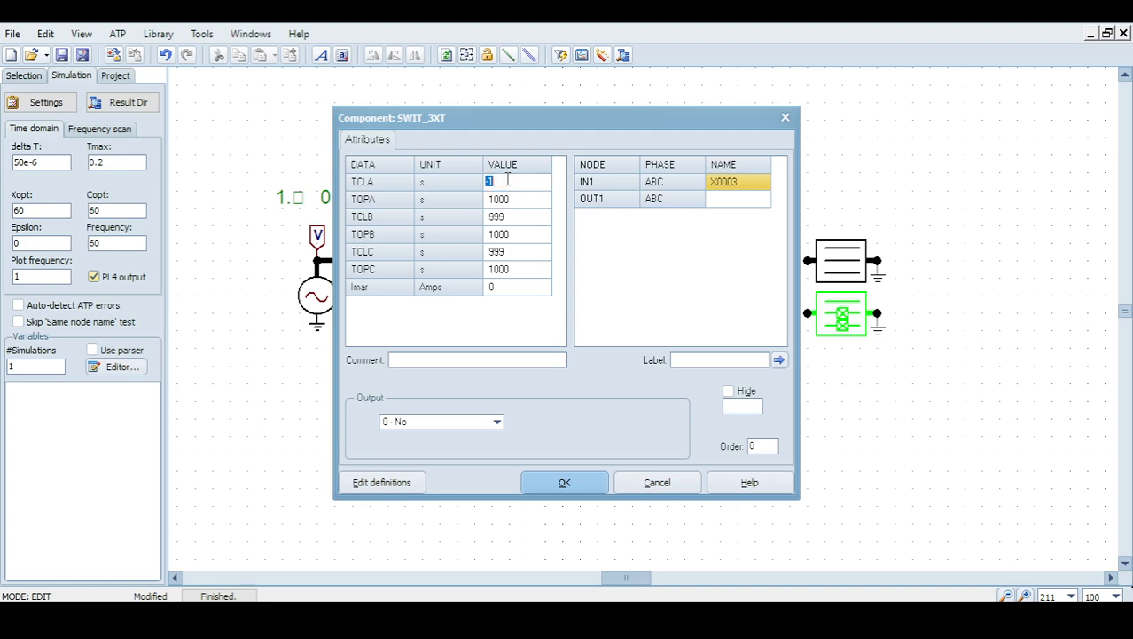
{"action": "left_click", "coordinate": [511, 219]}
{"action": "left_click", "coordinate": [511, 251]}
{"action": "left_click", "coordinate": [564, 479]}
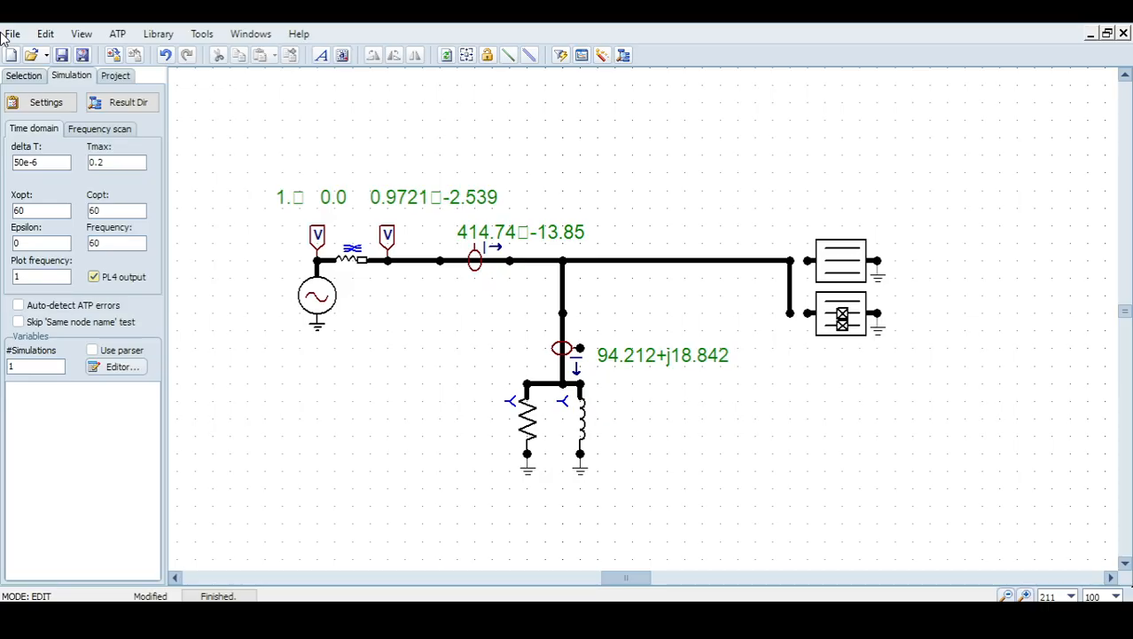
{"action": "left_click_drag", "start_coordinate": [131, 165], "coordinate": [21, 168]}
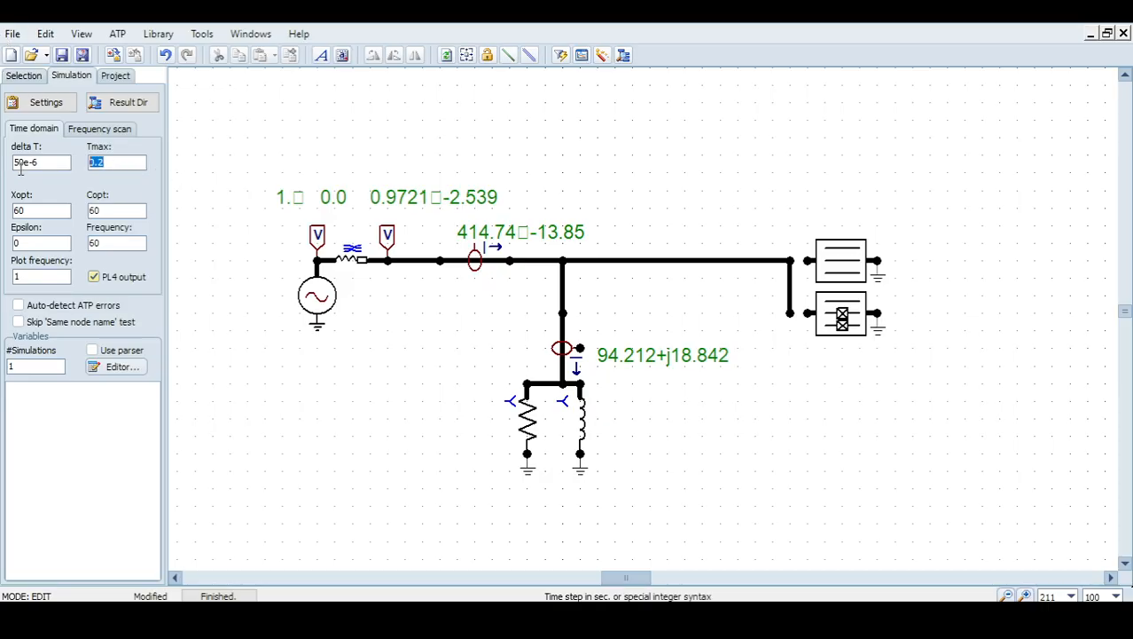
{"action": "type", "text": "1"}
{"action": "key", "text": "minus"}
{"action": "key", "text": "minus"}
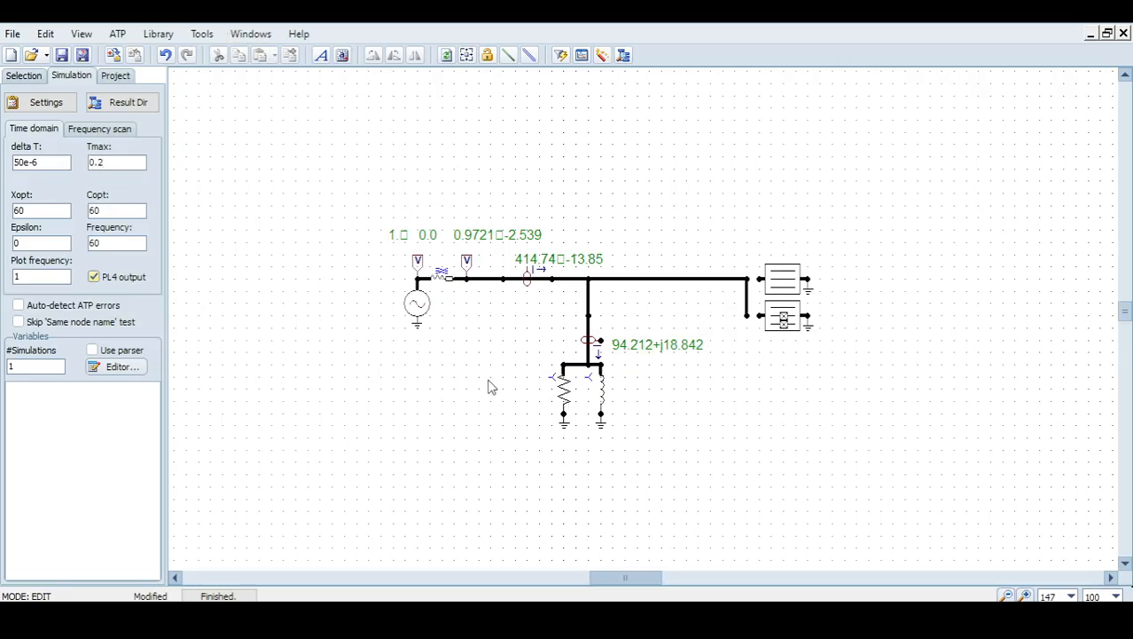
{"action": "key", "text": "plus"}
{"action": "key", "text": "plus"}
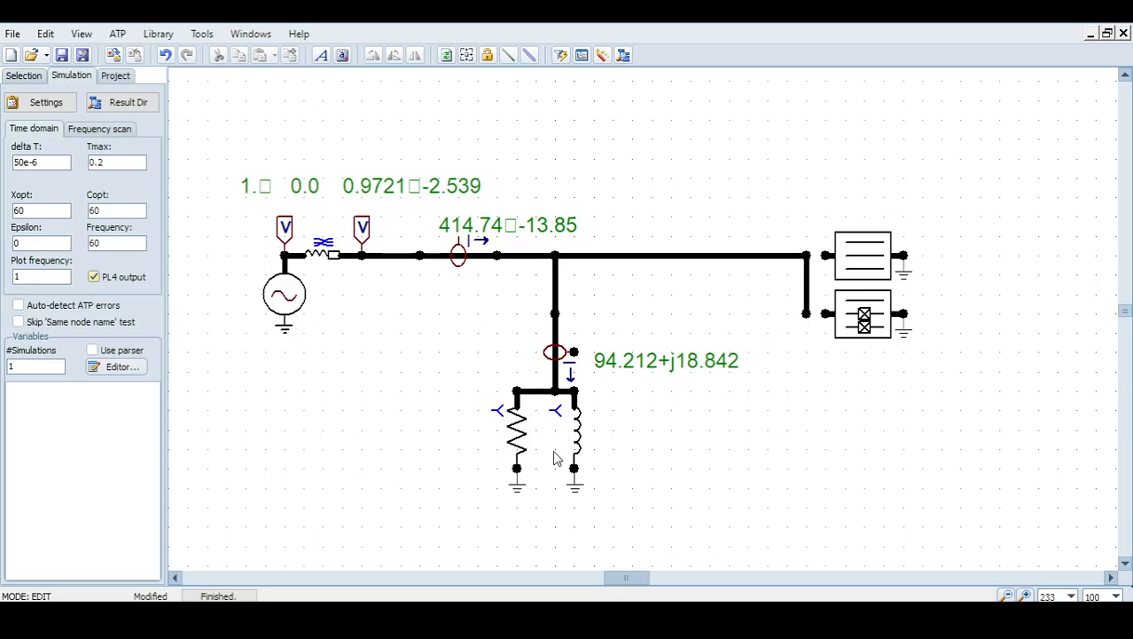
Hide the whole load branch, including its current probe, resistor and inductor, from the circuit
{"action": "left_click_drag", "start_coordinate": [466, 299], "coordinate": [661, 504]}
{"action": "right_click", "coordinate": [552, 428]}
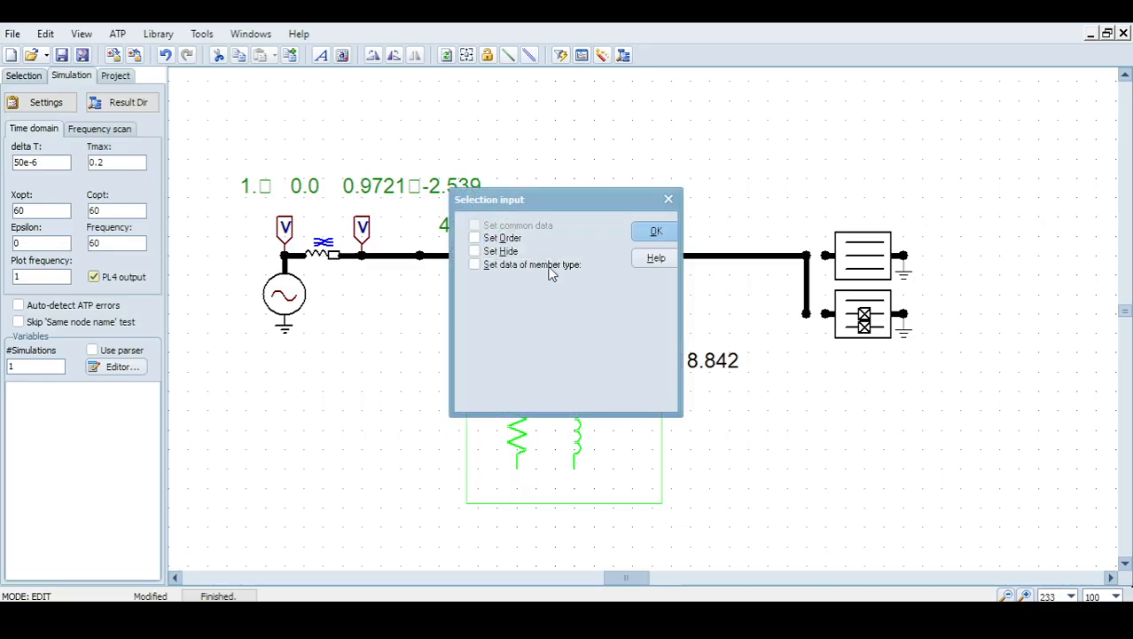
{"action": "left_click", "coordinate": [515, 255]}
{"action": "left_click", "coordinate": [641, 317]}
{"action": "left_click", "coordinate": [656, 232]}
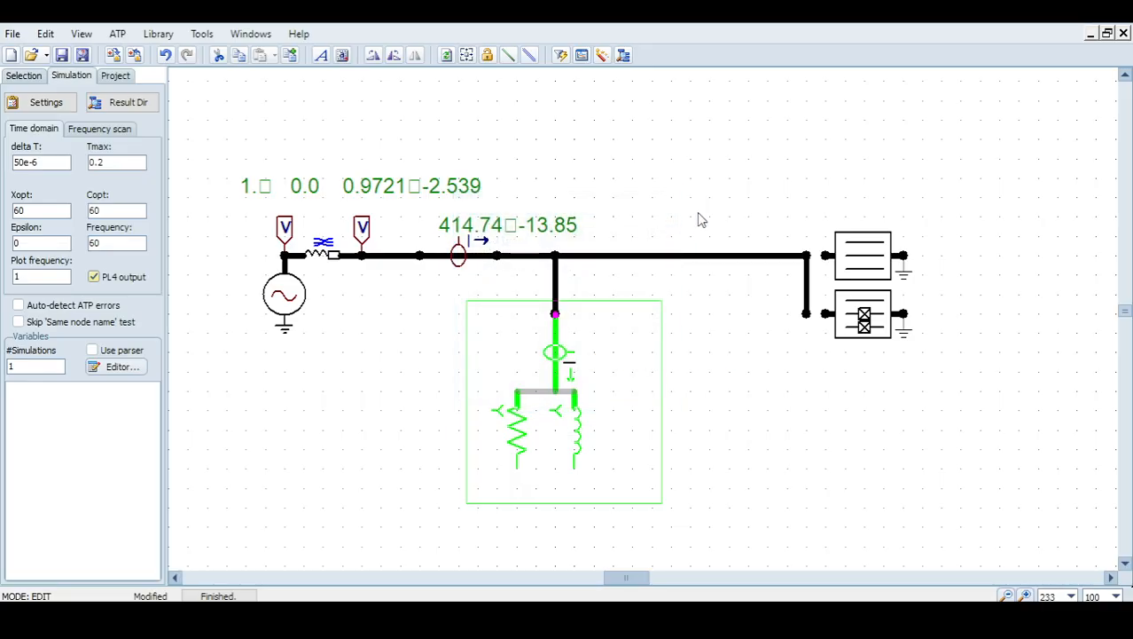
{"action": "left_click", "coordinate": [752, 327]}
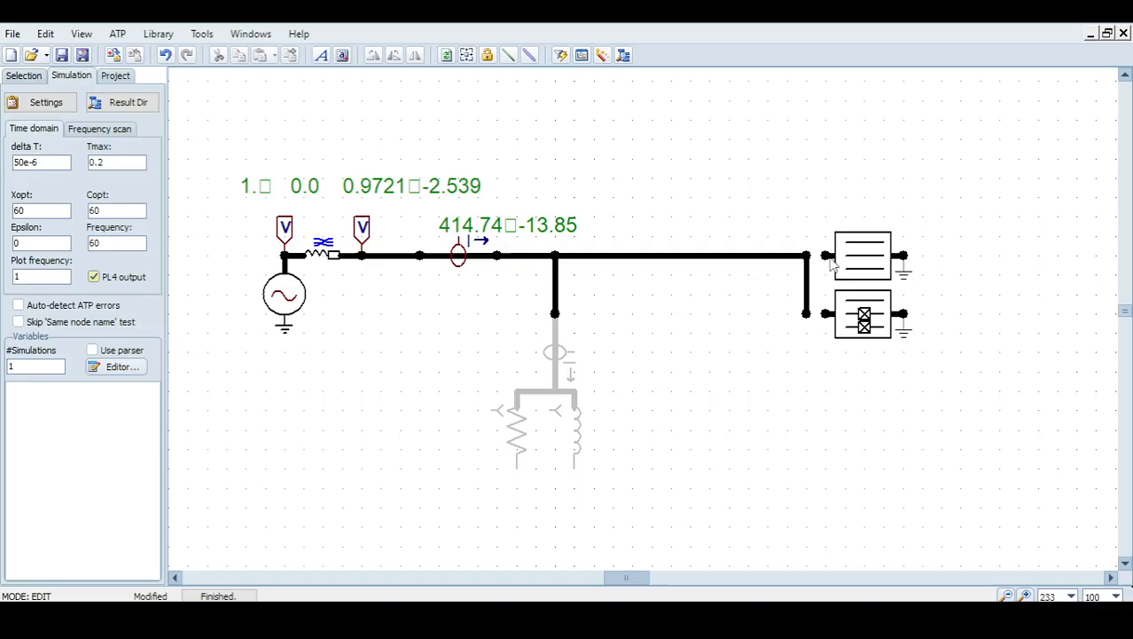
Connect the upper three-phase fault switch to the end of the line and run the ATP simulation
{"action": "left_click_drag", "start_coordinate": [838, 264], "coordinate": [826, 263]}
{"action": "left_click", "coordinate": [660, 147]}
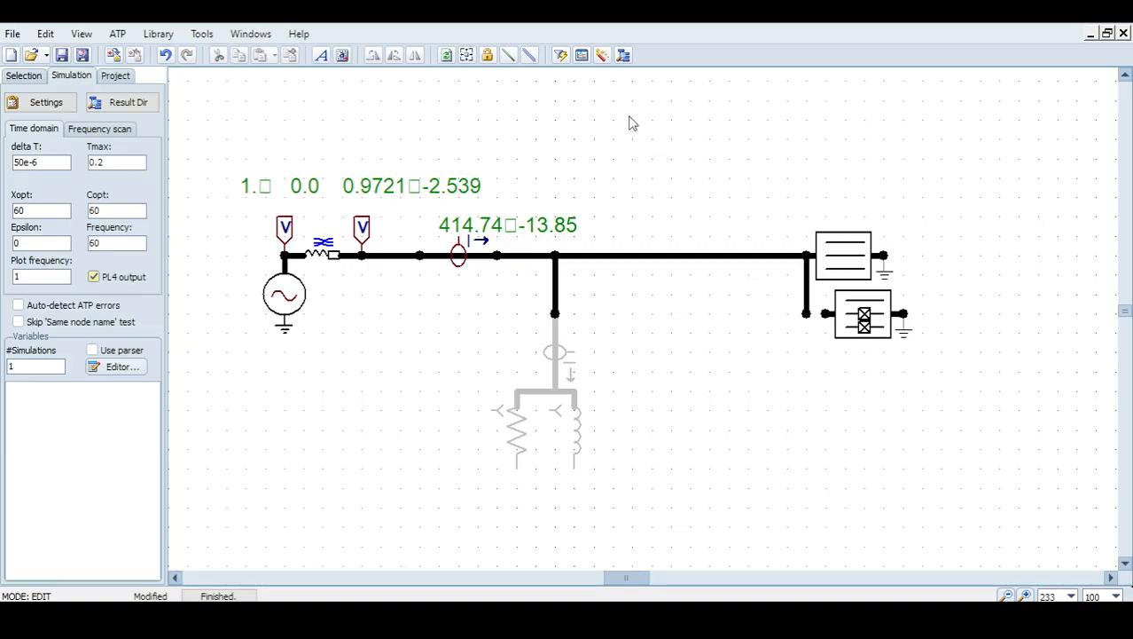
{"action": "left_click", "coordinate": [560, 55]}
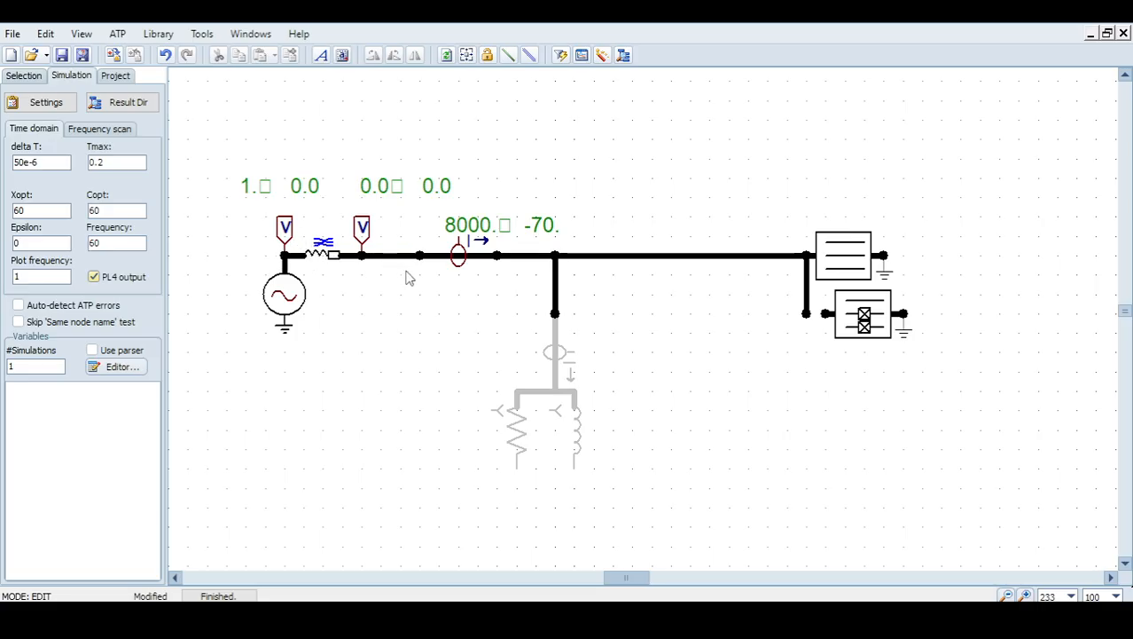
Set the line current probe's on-screen output to Phase B
{"action": "double_click", "coordinate": [475, 256]}
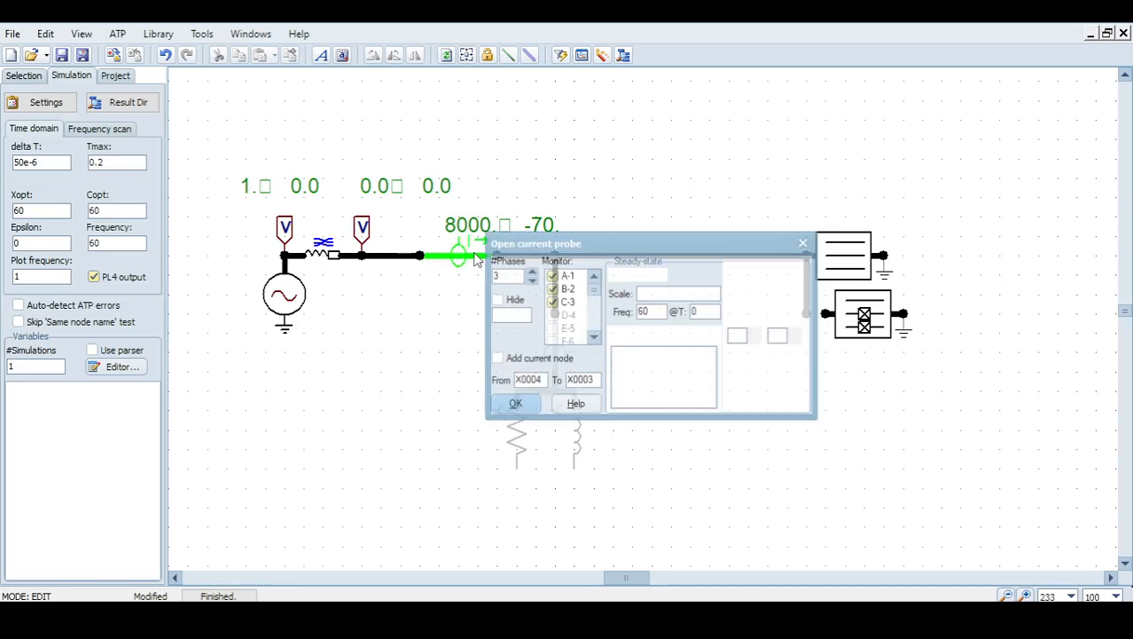
{"action": "left_click_drag", "start_coordinate": [671, 244], "coordinate": [786, 194]}
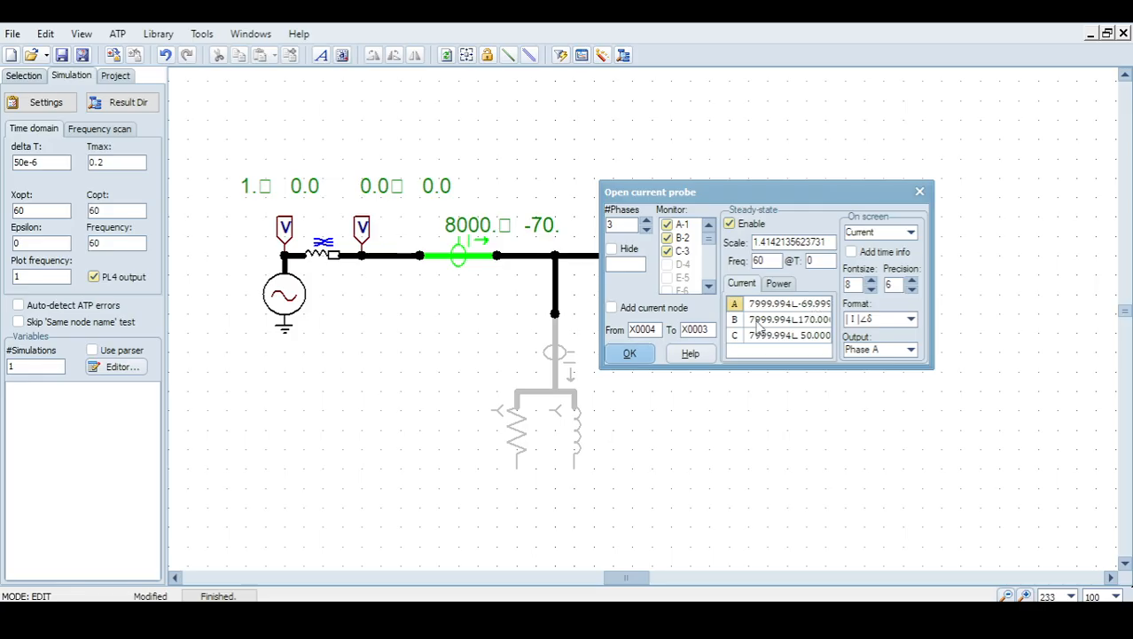
{"action": "left_click", "coordinate": [911, 349]}
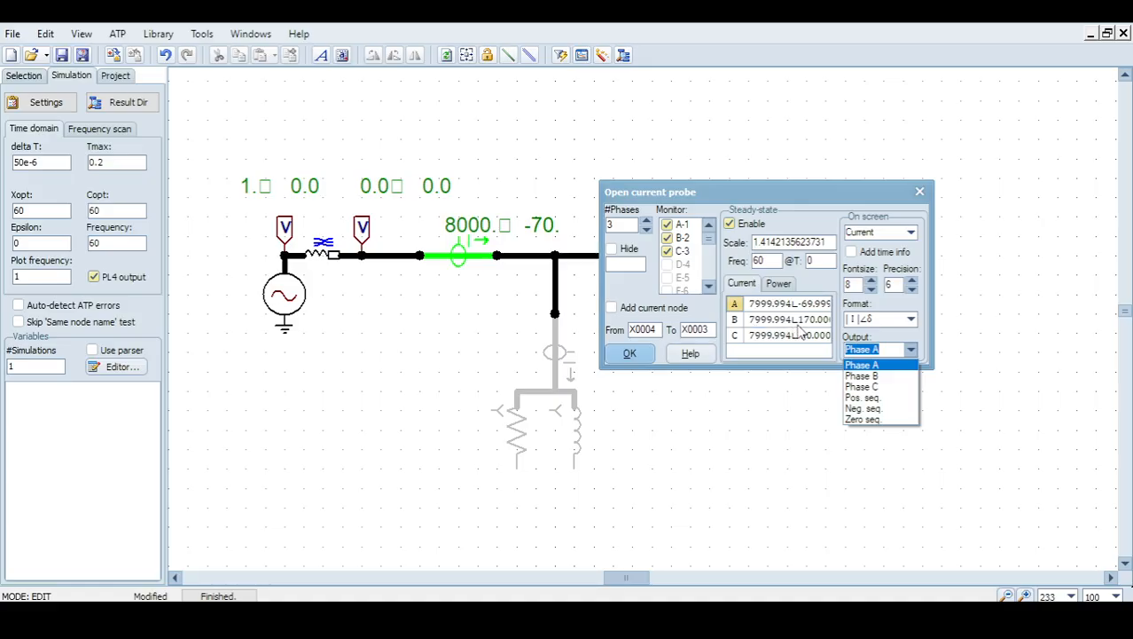
{"action": "left_click", "coordinate": [860, 376]}
{"action": "left_click", "coordinate": [647, 358]}
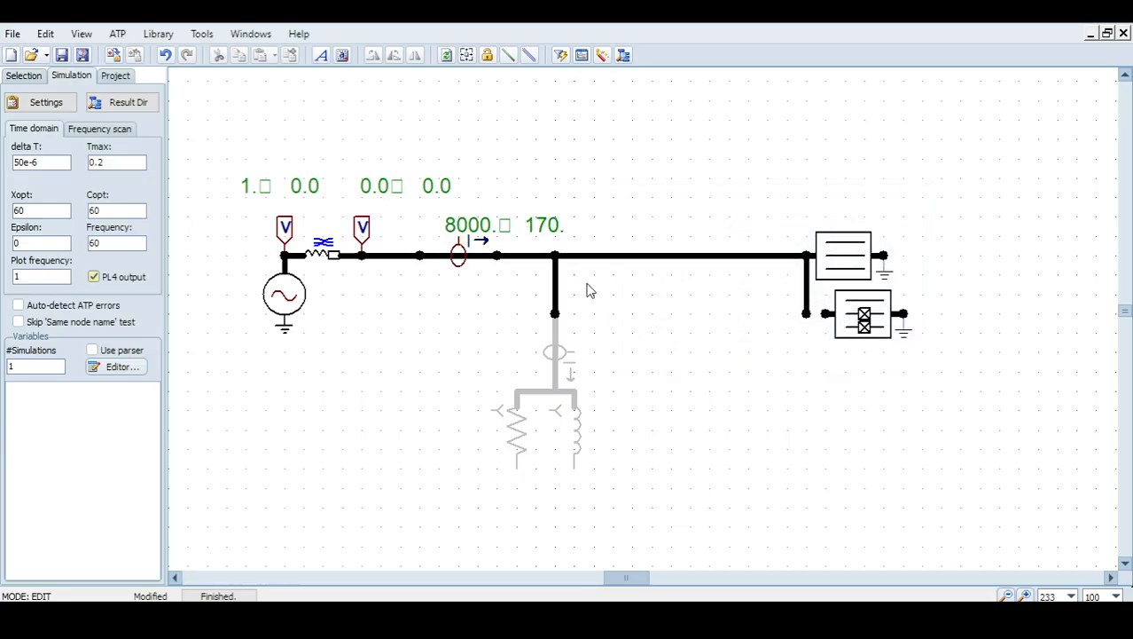
Switch the line current probe's on-screen output to Phase C
{"action": "double_click", "coordinate": [472, 253]}
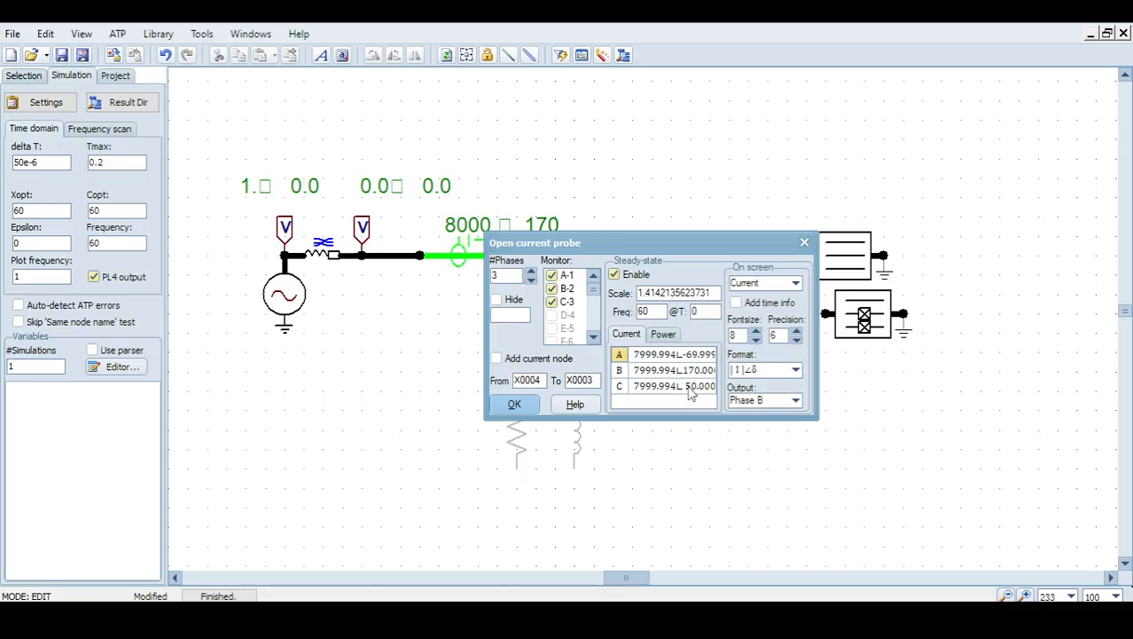
{"action": "left_click", "coordinate": [795, 400]}
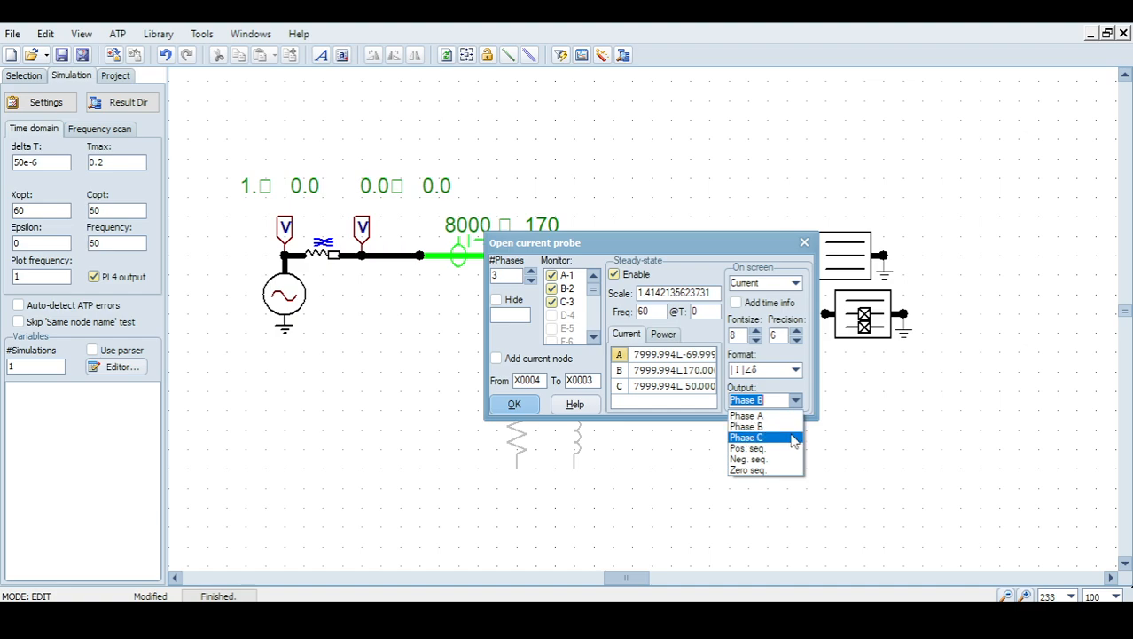
{"action": "left_click", "coordinate": [789, 437]}
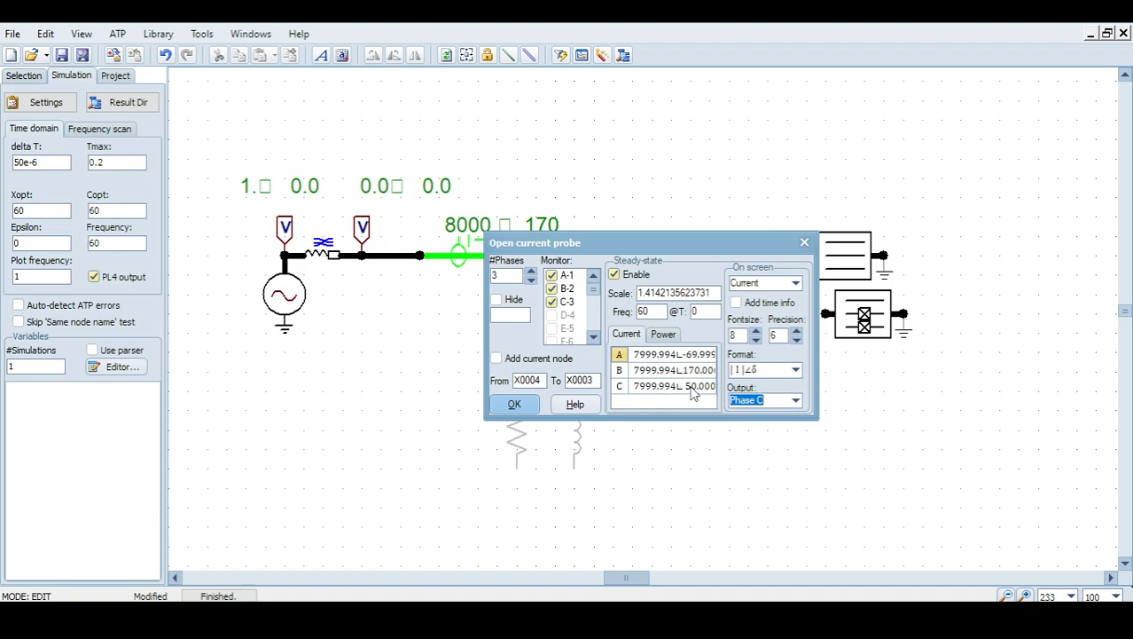
{"action": "left_click", "coordinate": [511, 404]}
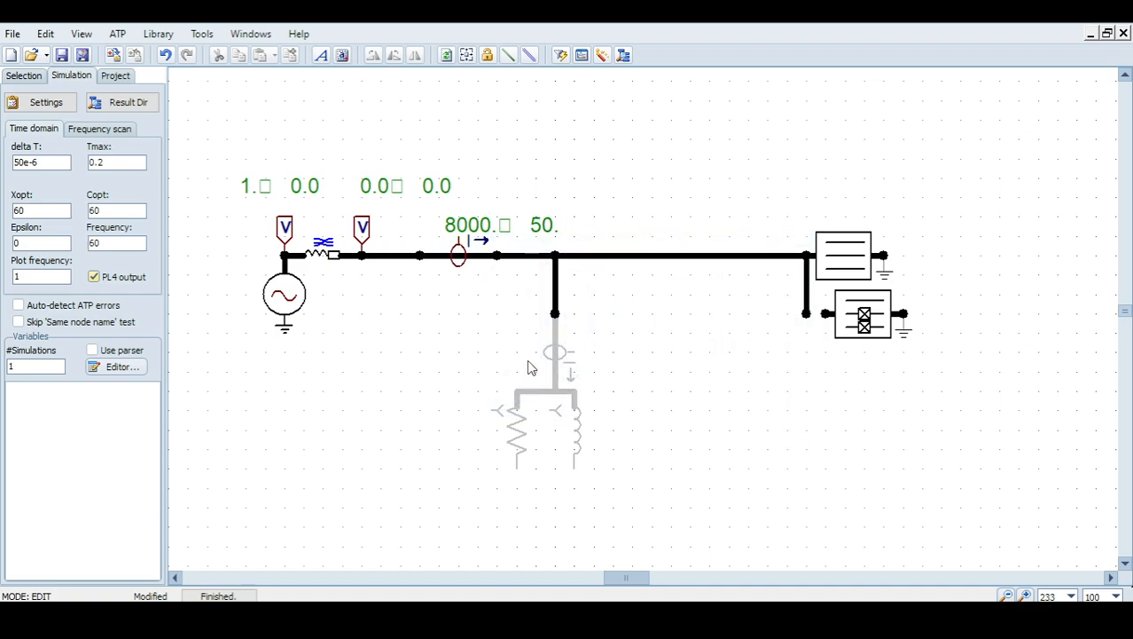
Set the line current probe's on-screen output to Pos. seq
{"action": "double_click", "coordinate": [481, 268]}
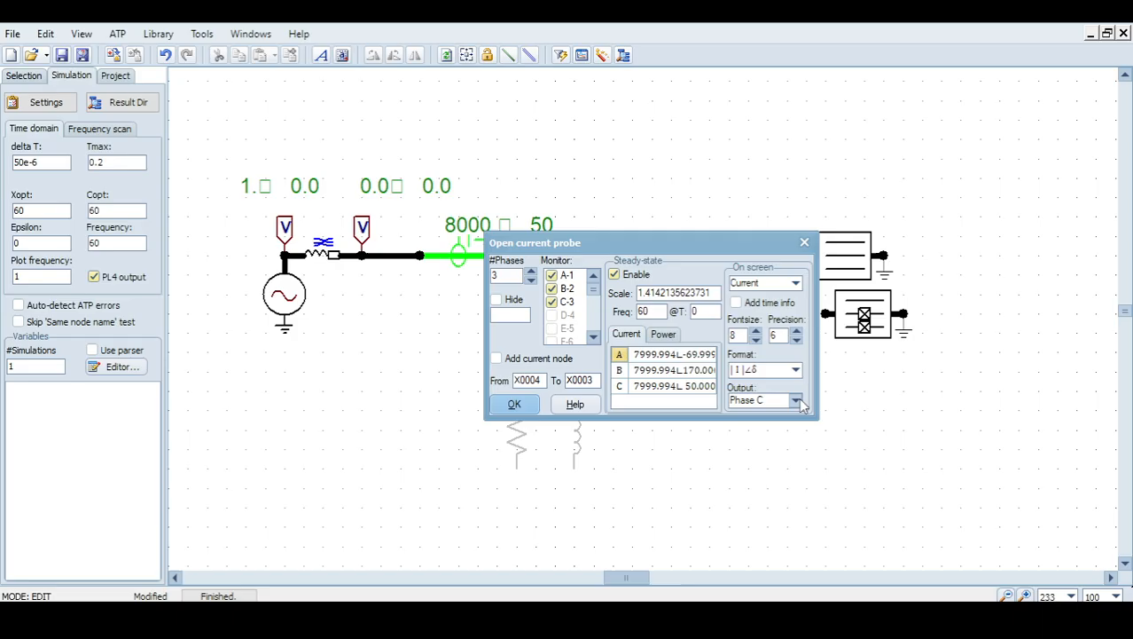
{"action": "left_click", "coordinate": [797, 401]}
{"action": "left_click", "coordinate": [775, 449]}
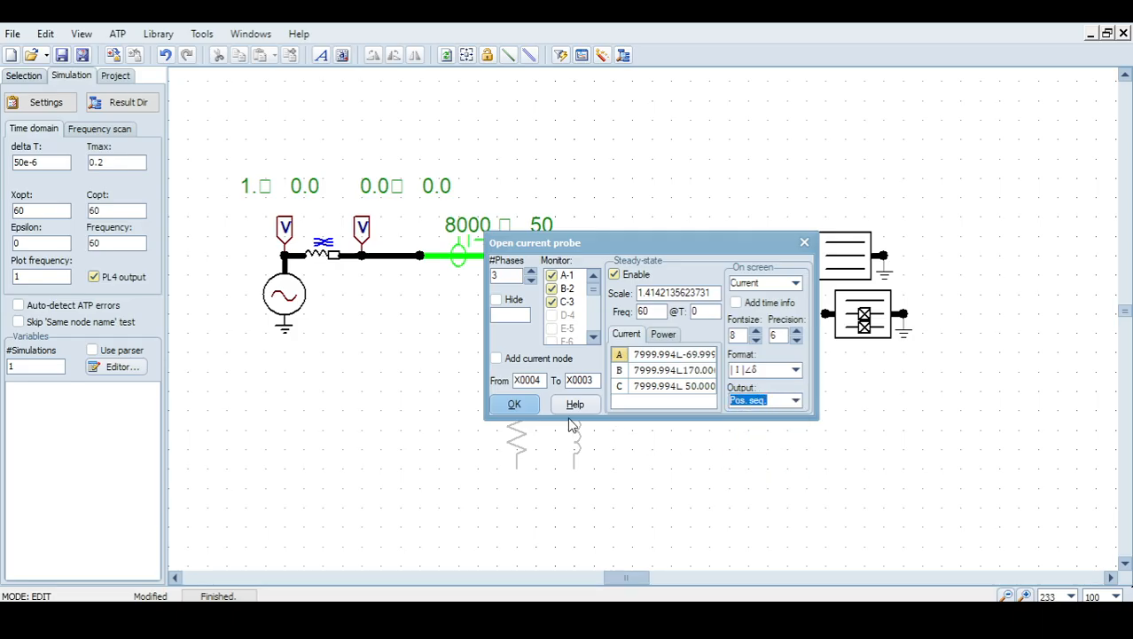
{"action": "left_click", "coordinate": [517, 408]}
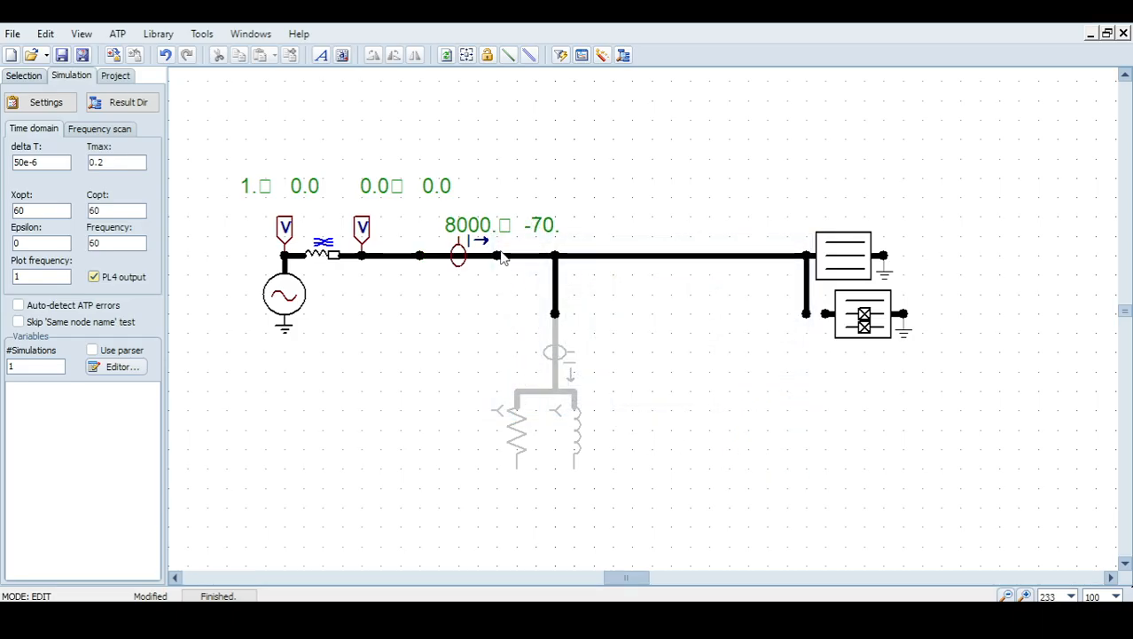
Change the line current probe's on-screen output to Neg. seq
{"action": "double_click", "coordinate": [464, 263]}
{"action": "left_click", "coordinate": [797, 401]}
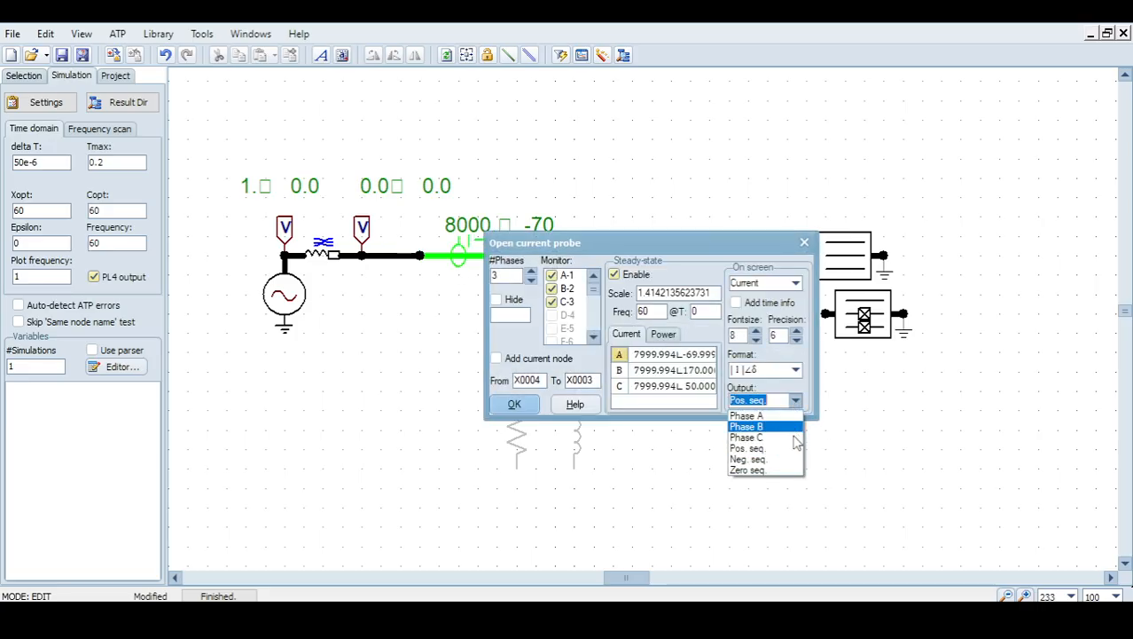
{"action": "left_click", "coordinate": [797, 459]}
{"action": "left_click", "coordinate": [517, 405]}
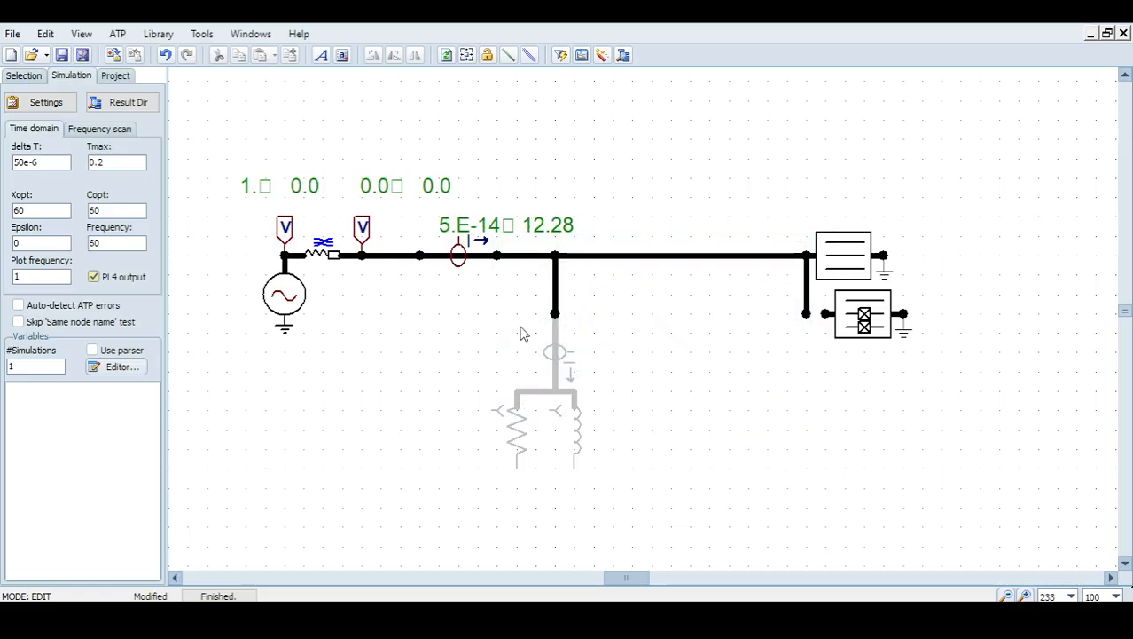
Switch the line current probe's on-screen output to Zero seq
{"action": "double_click", "coordinate": [484, 264]}
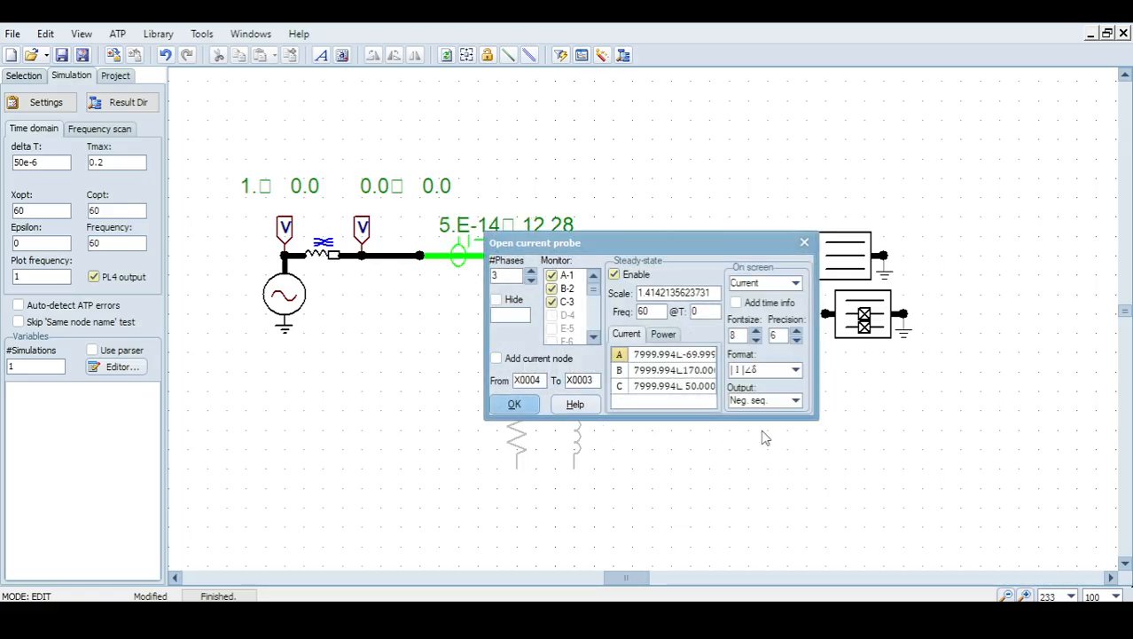
{"action": "left_click", "coordinate": [796, 401]}
{"action": "left_click", "coordinate": [771, 469]}
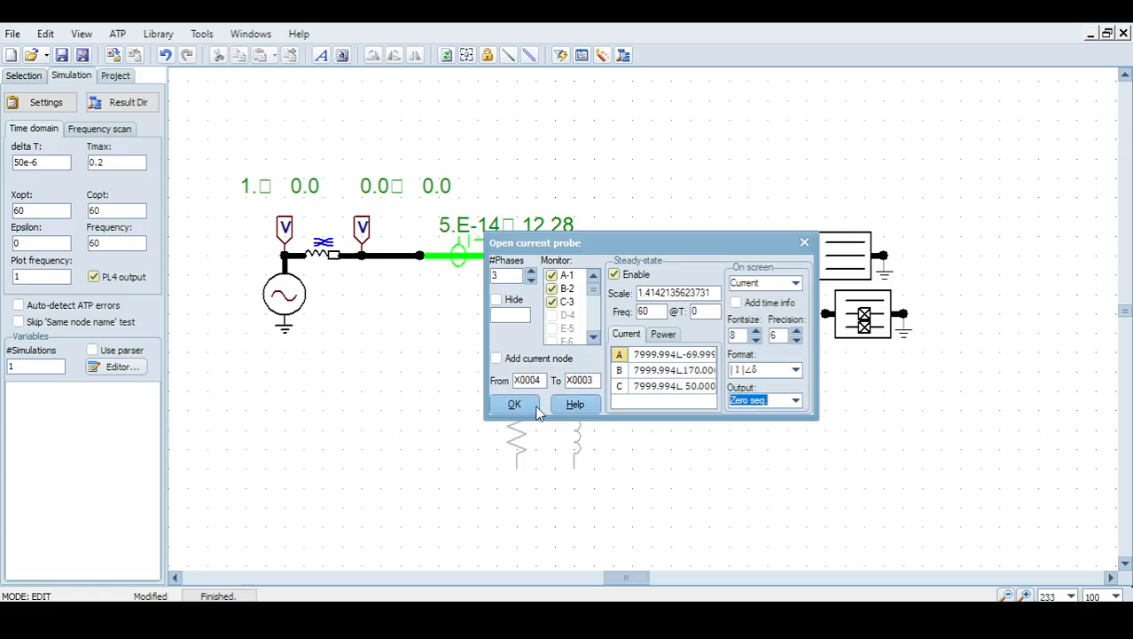
{"action": "left_click", "coordinate": [516, 404]}
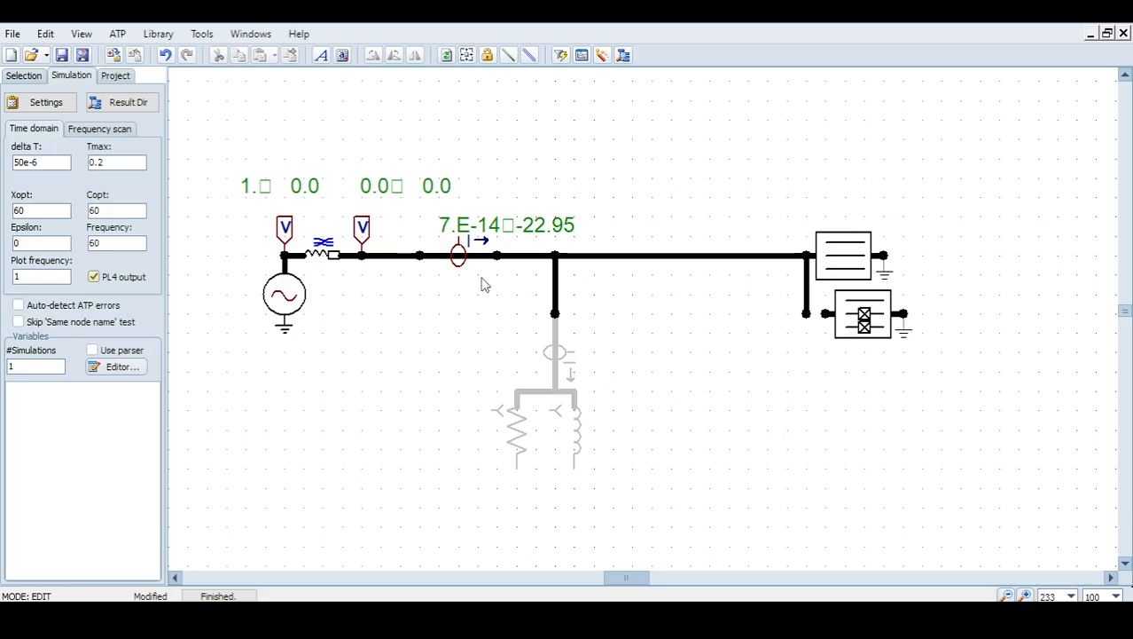
Shorten the line connection from its source-side end, opening a gap between the current probe and the fault-switch section
{"action": "left_click", "coordinate": [621, 260]}
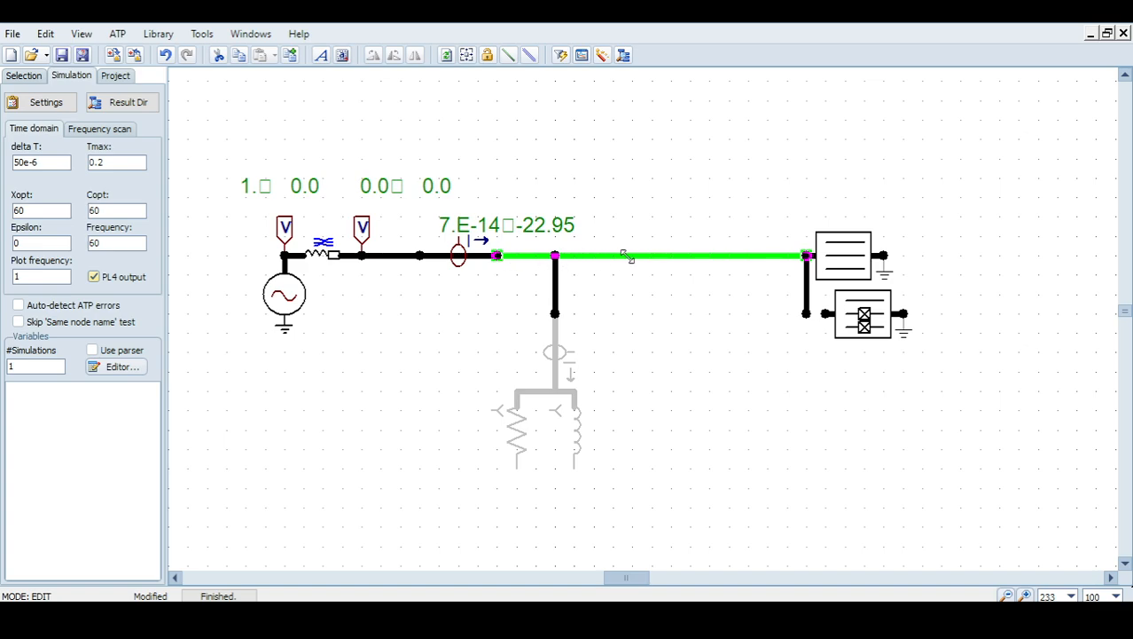
{"action": "left_click_drag", "start_coordinate": [676, 254], "coordinate": [690, 255]}
{"action": "left_click", "coordinate": [531, 253]}
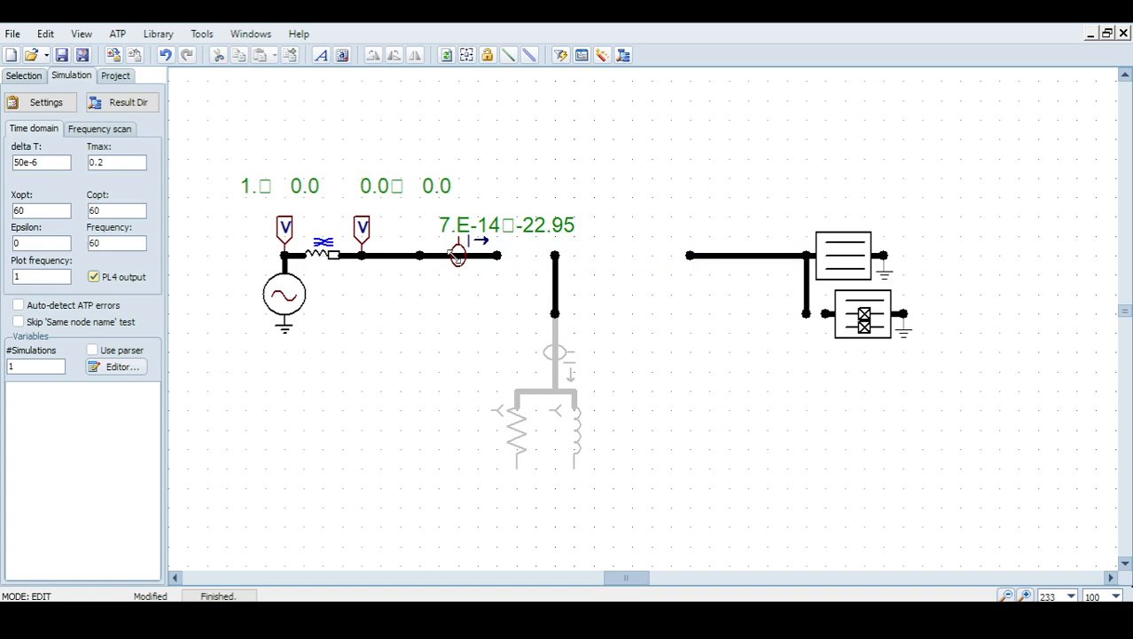
Place a copy of the line current probe at the shortened line's start and wire it through the load branch node to the original probe
{"action": "left_click", "coordinate": [457, 256]}
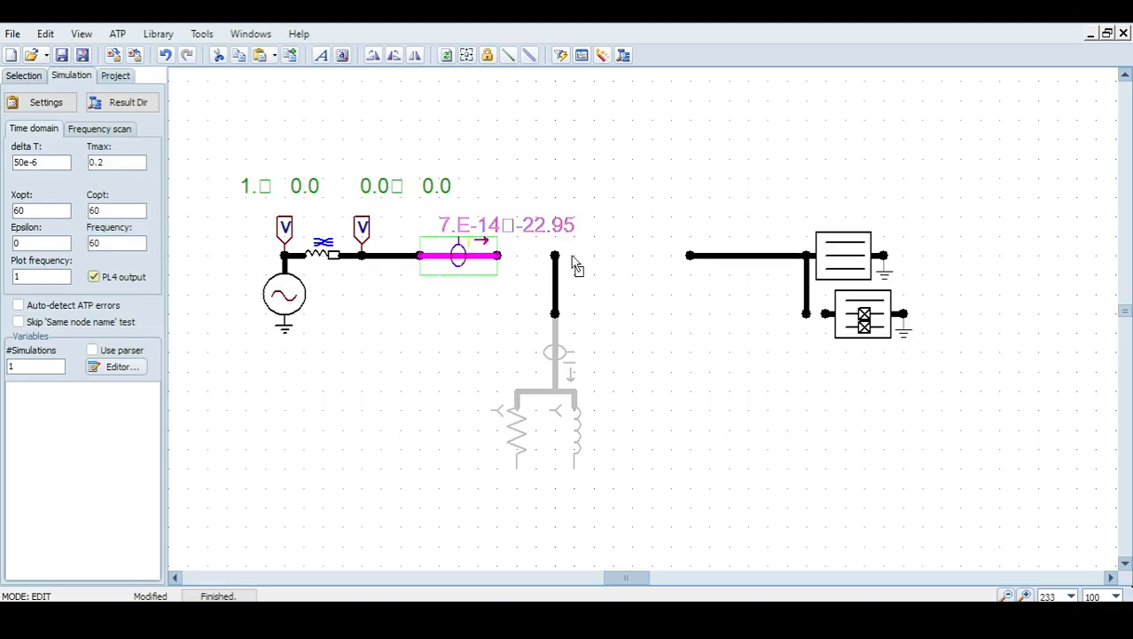
{"action": "key", "text": "ctrl+c"}
{"action": "key", "text": "ctrl+v"}
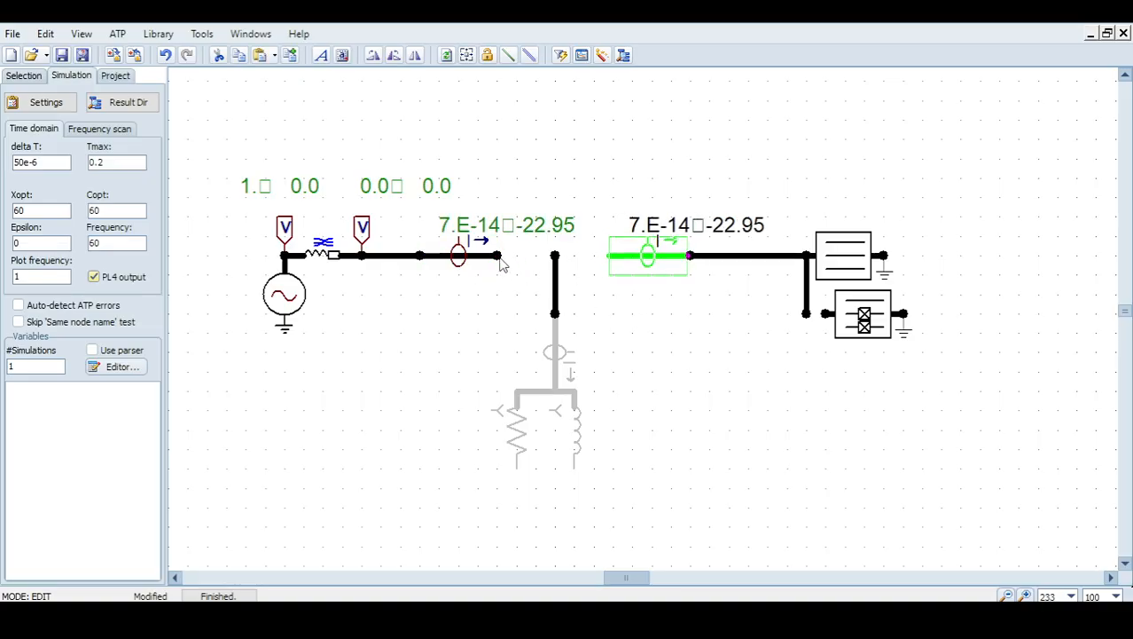
{"action": "left_click", "coordinate": [496, 256]}
{"action": "left_click", "coordinate": [614, 257]}
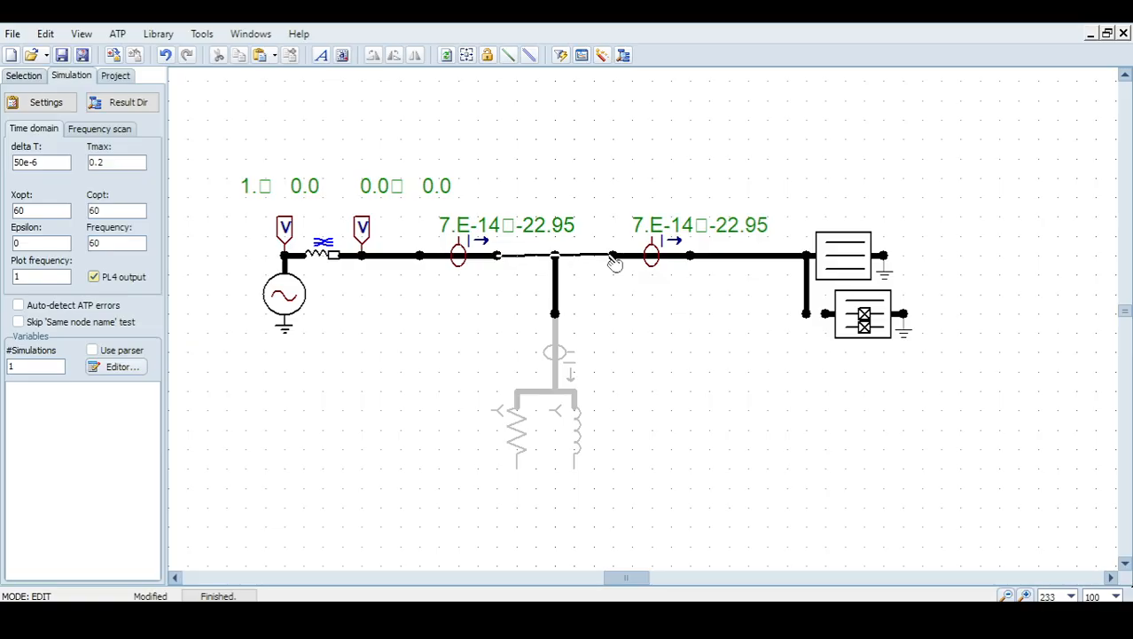
Set the original, source-side current probe's on-screen output to Phase A
{"action": "double_click", "coordinate": [457, 259]}
{"action": "left_click", "coordinate": [797, 401]}
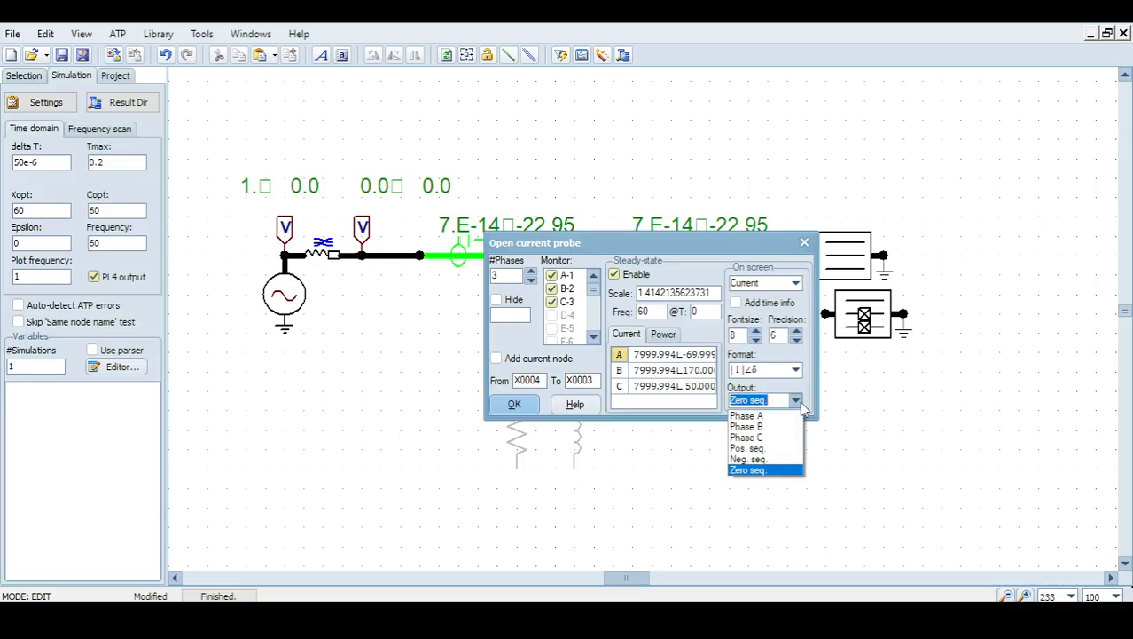
{"action": "left_click", "coordinate": [749, 415]}
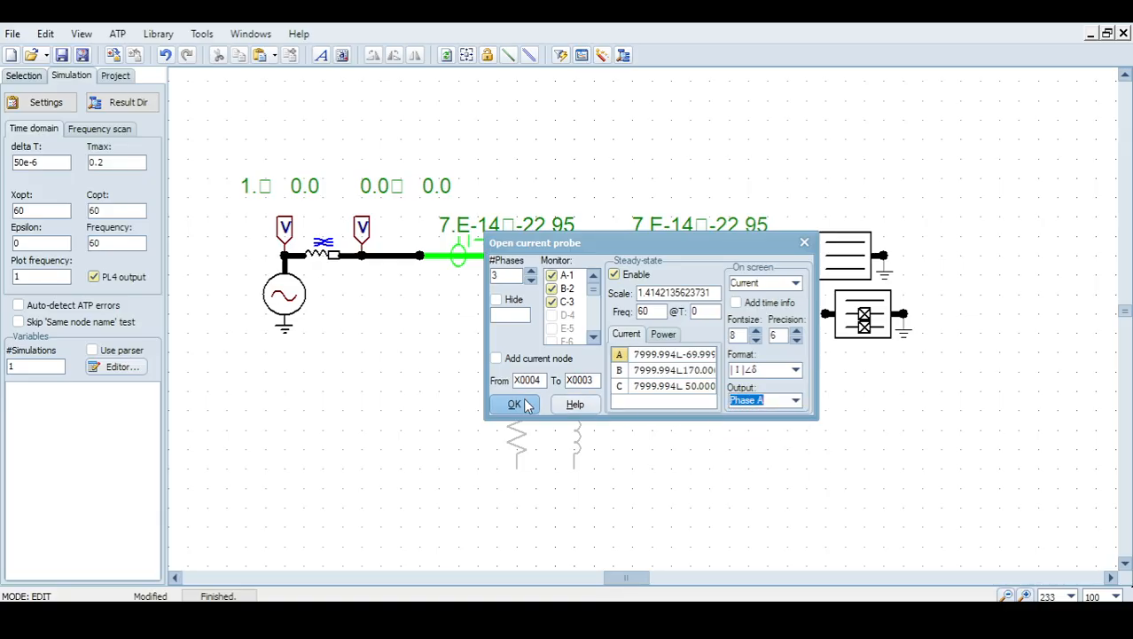
{"action": "left_click", "coordinate": [514, 403]}
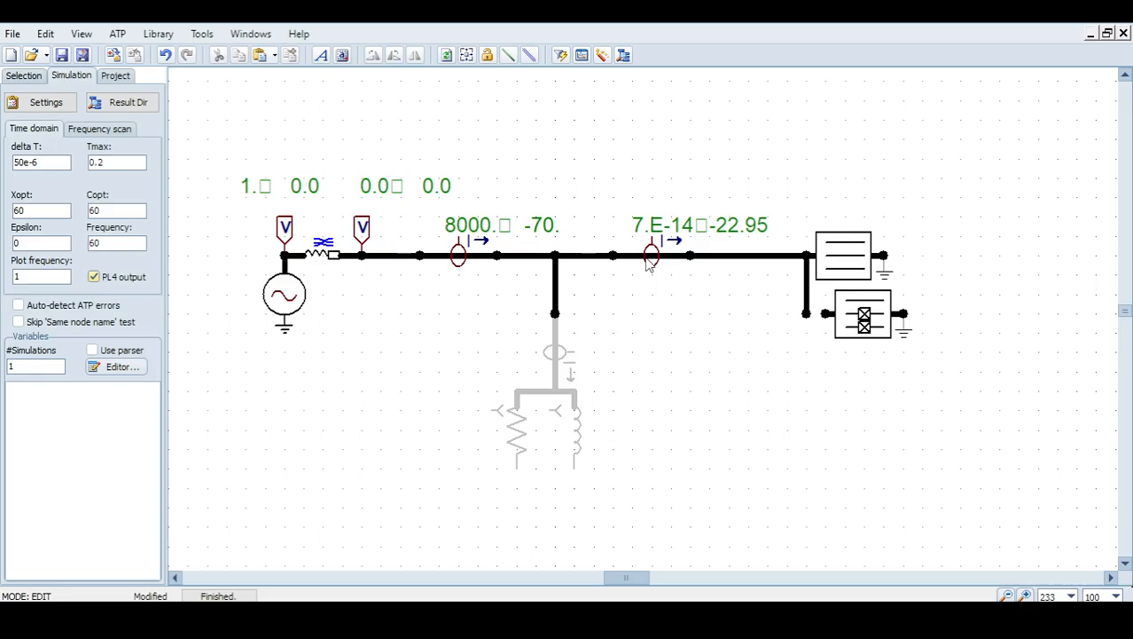
Connect the lower single-phase fault switch to the line end, detach the upper three-phase switch, and run the ATP simulation
{"action": "left_click", "coordinate": [840, 325]}
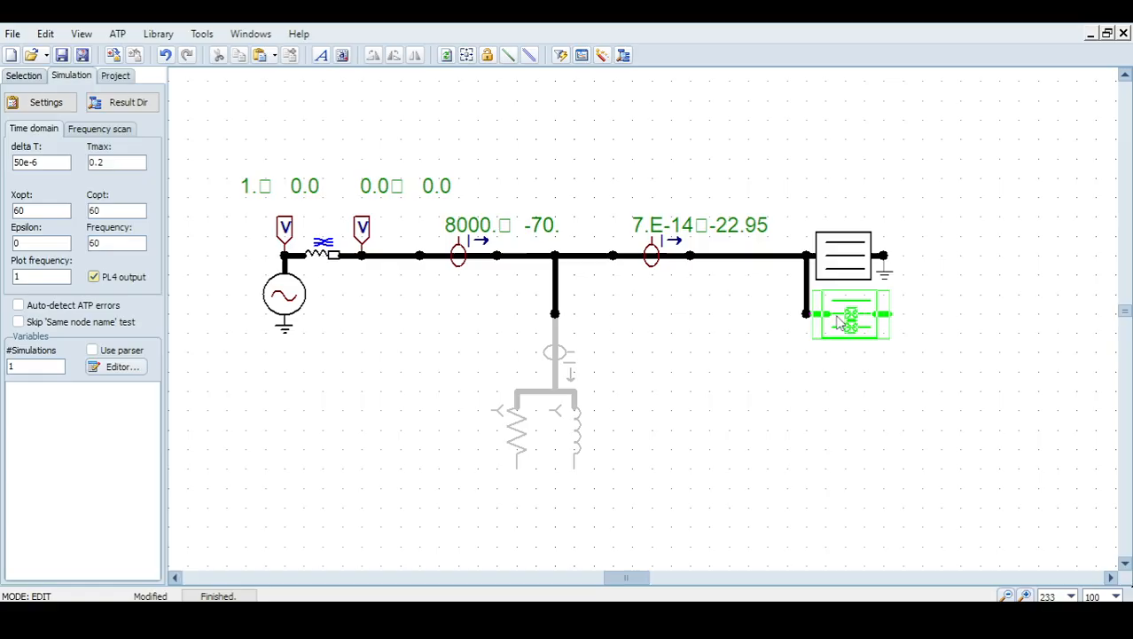
{"action": "double_click", "coordinate": [849, 271]}
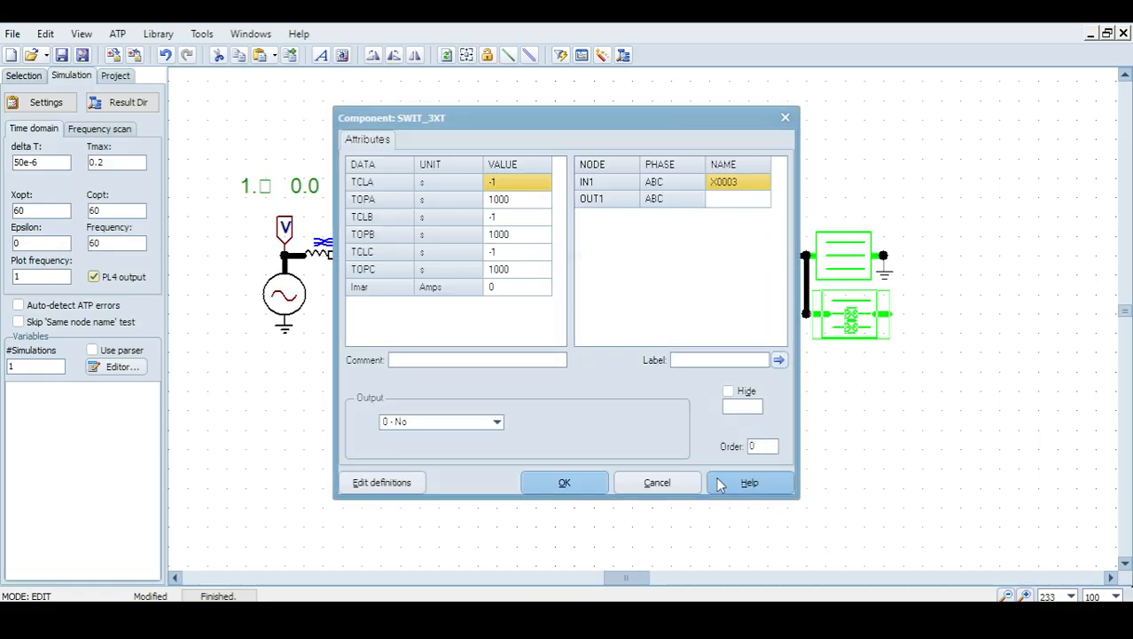
{"action": "left_click", "coordinate": [658, 483]}
{"action": "left_click", "coordinate": [857, 275]}
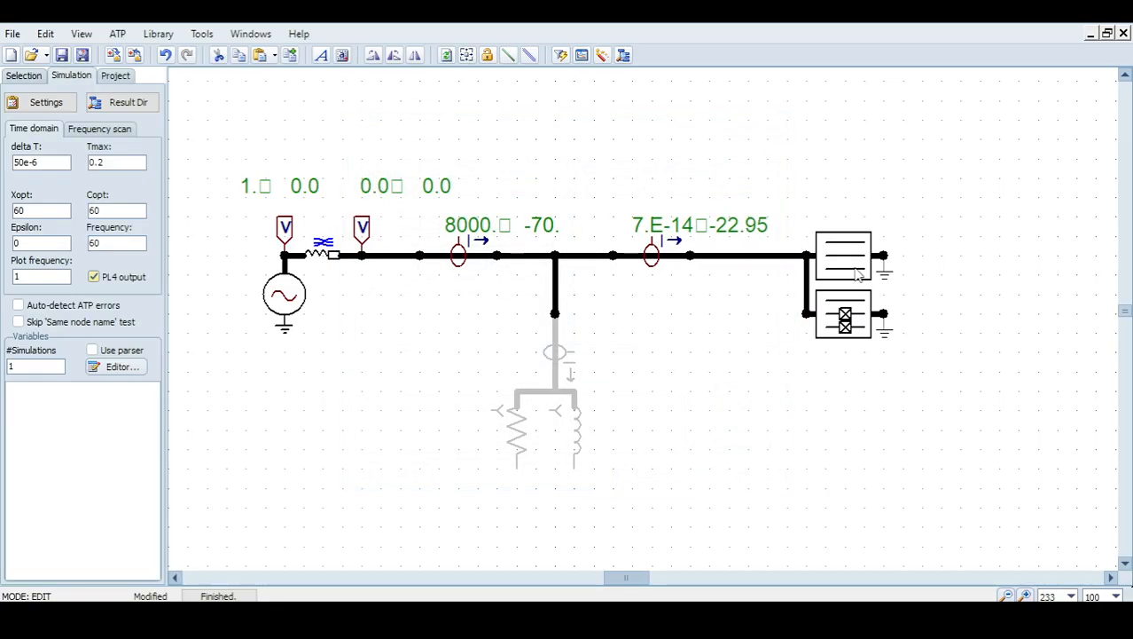
{"action": "key", "text": "Delete"}
{"action": "key", "text": "ctrl+z"}
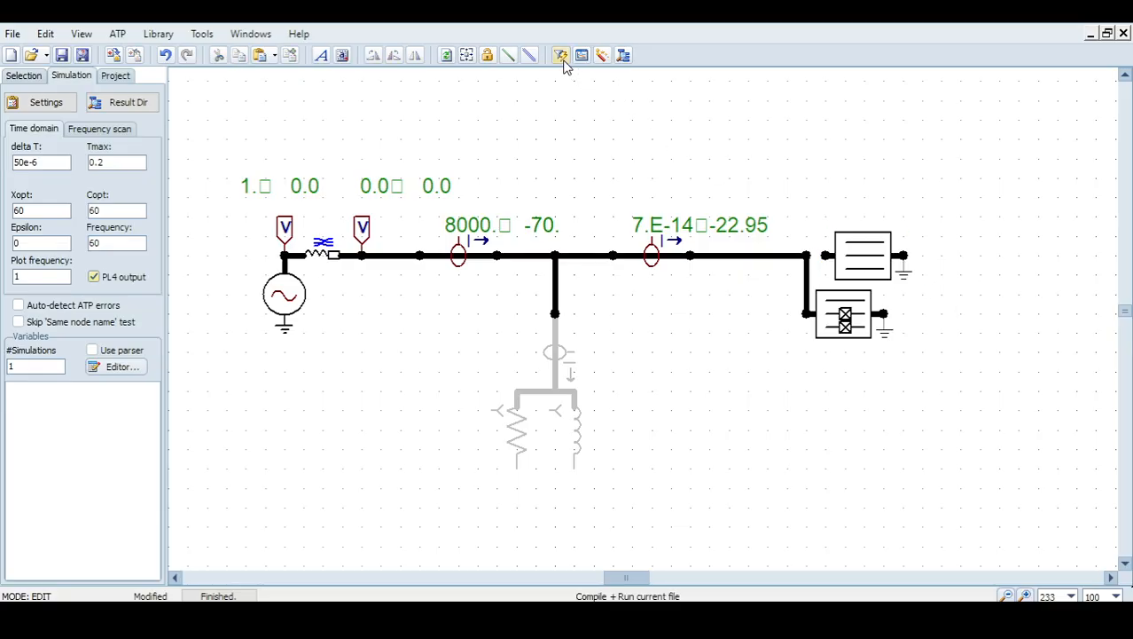
{"action": "left_click", "coordinate": [560, 55]}
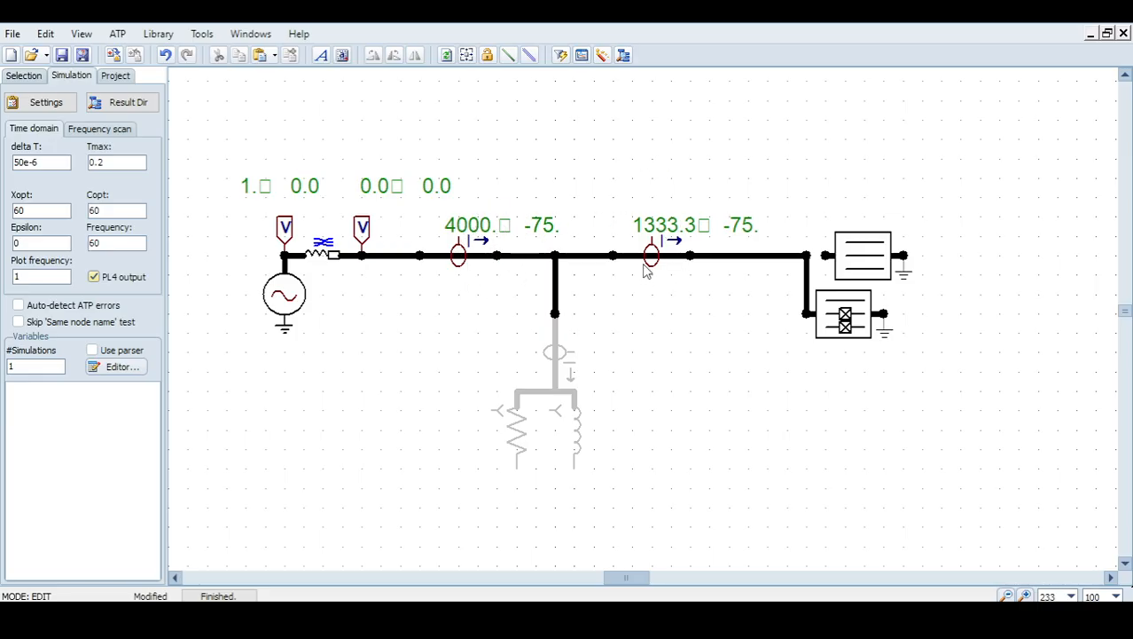
Set the second current probe's on-screen output to Pos. seq
{"action": "double_click", "coordinate": [650, 257]}
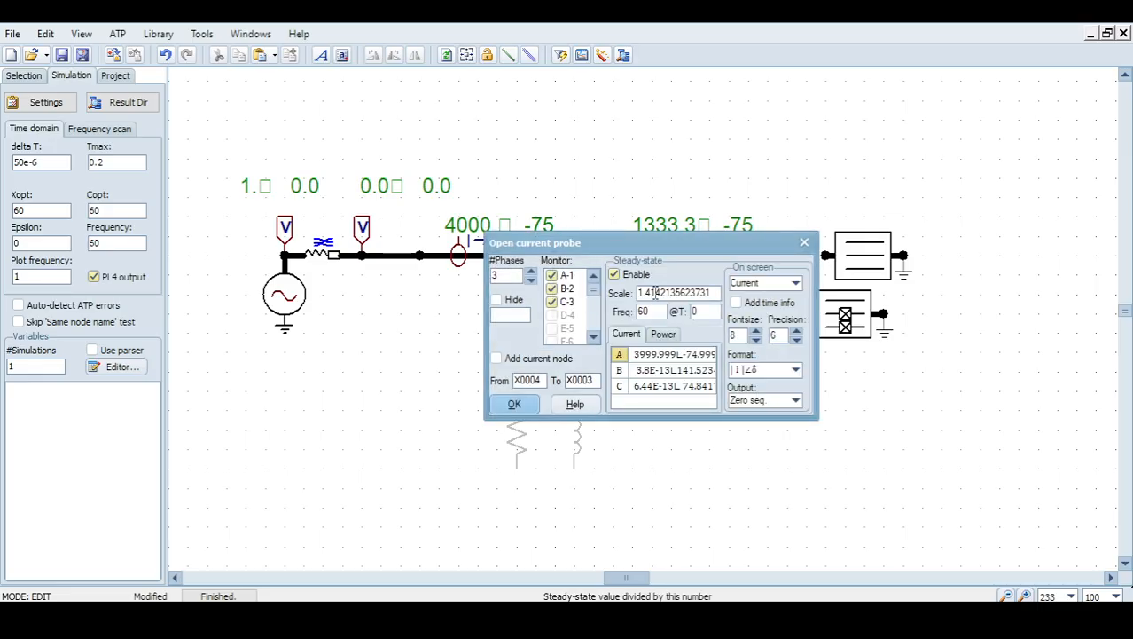
{"action": "left_click_drag", "start_coordinate": [674, 249], "coordinate": [771, 317]}
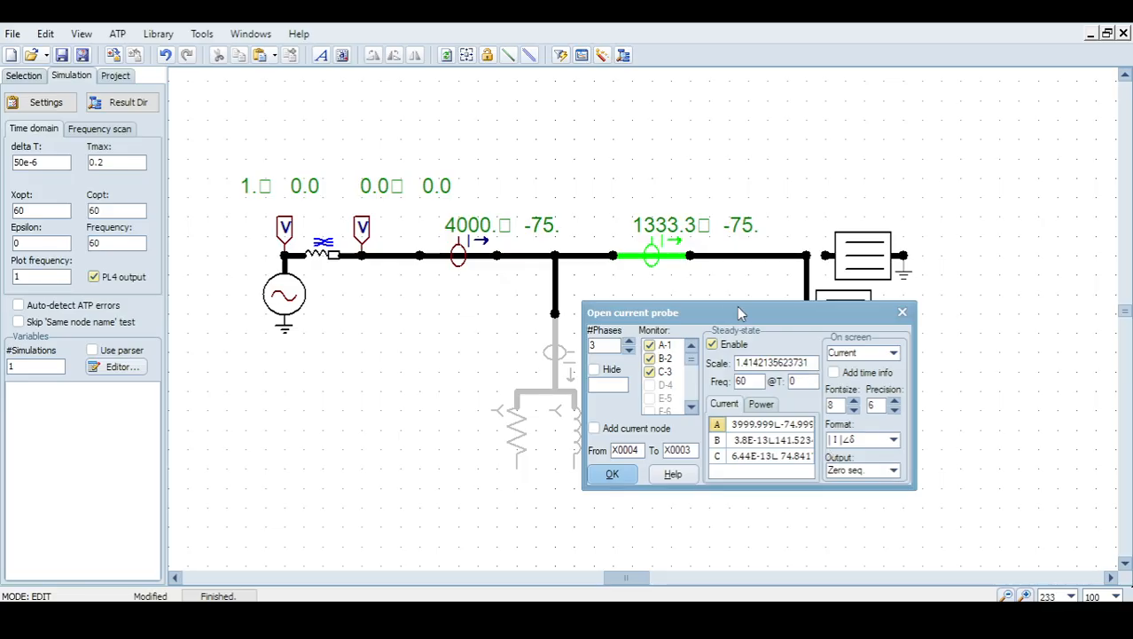
{"action": "left_click", "coordinate": [893, 470]}
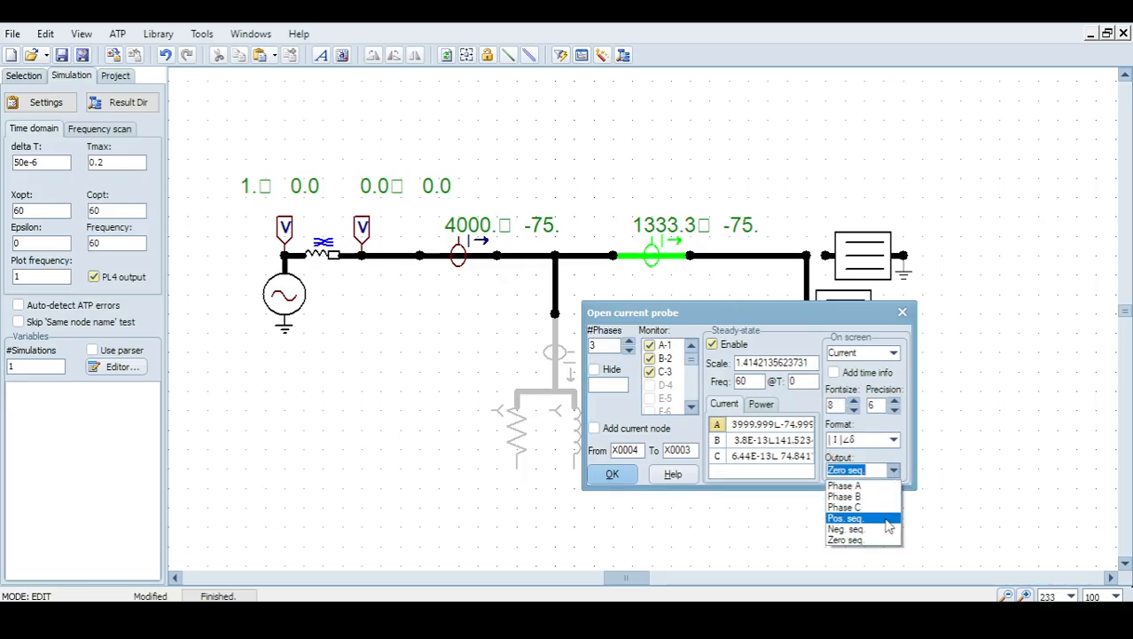
{"action": "left_click", "coordinate": [887, 525]}
{"action": "left_click", "coordinate": [612, 474]}
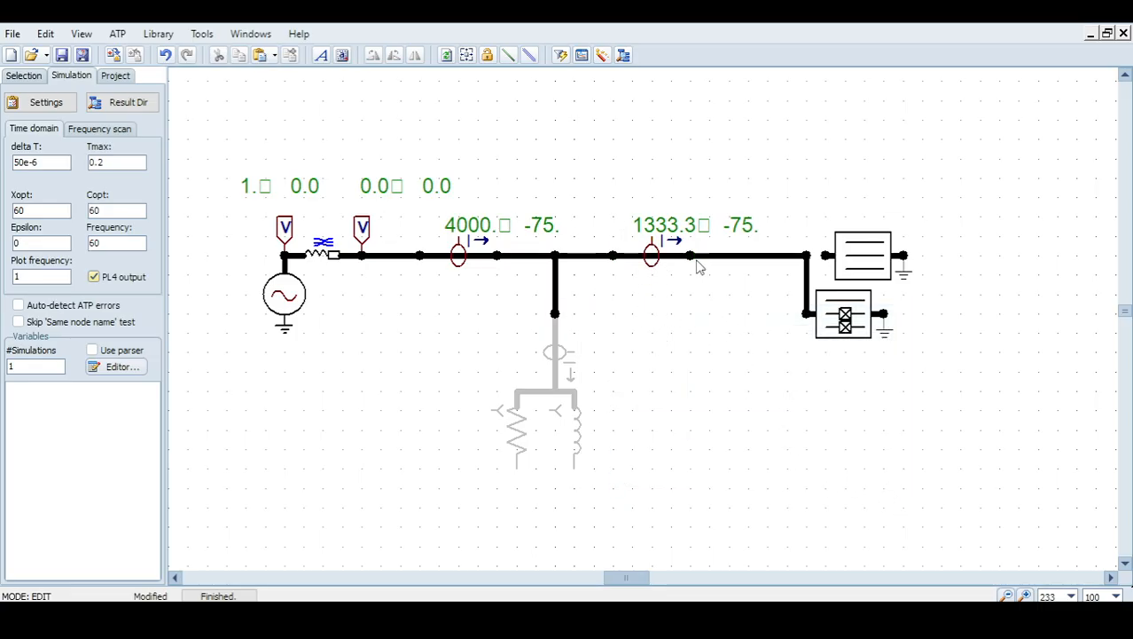
Change the second current probe's on-screen output to Neg. seq
{"action": "double_click", "coordinate": [652, 257]}
{"action": "left_click", "coordinate": [796, 400]}
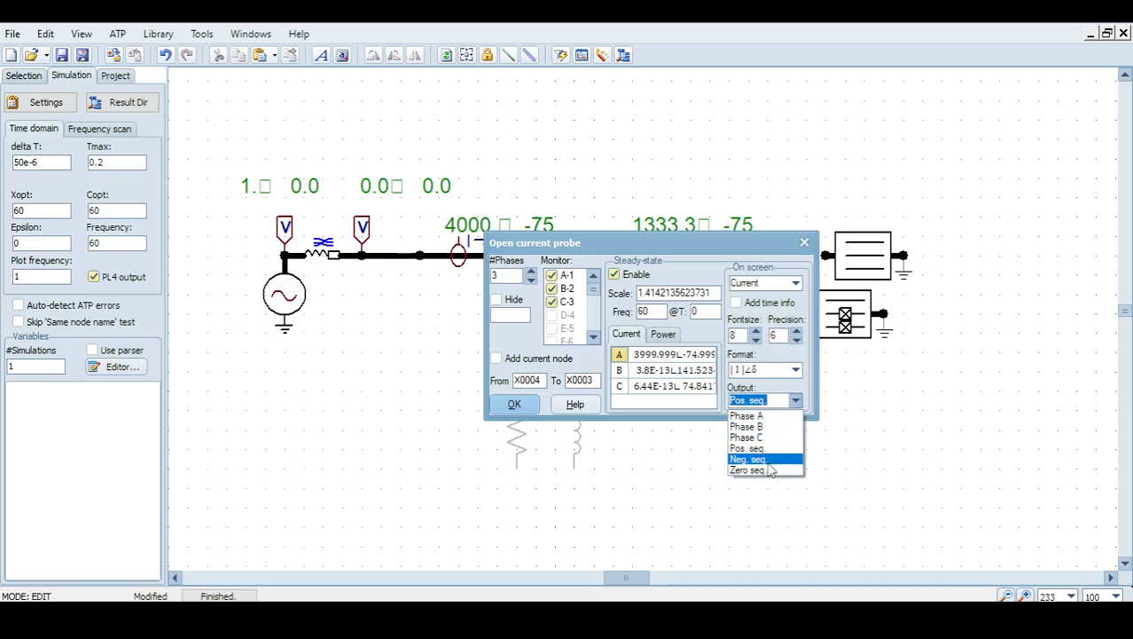
{"action": "left_click", "coordinate": [768, 460]}
{"action": "left_click", "coordinate": [514, 404]}
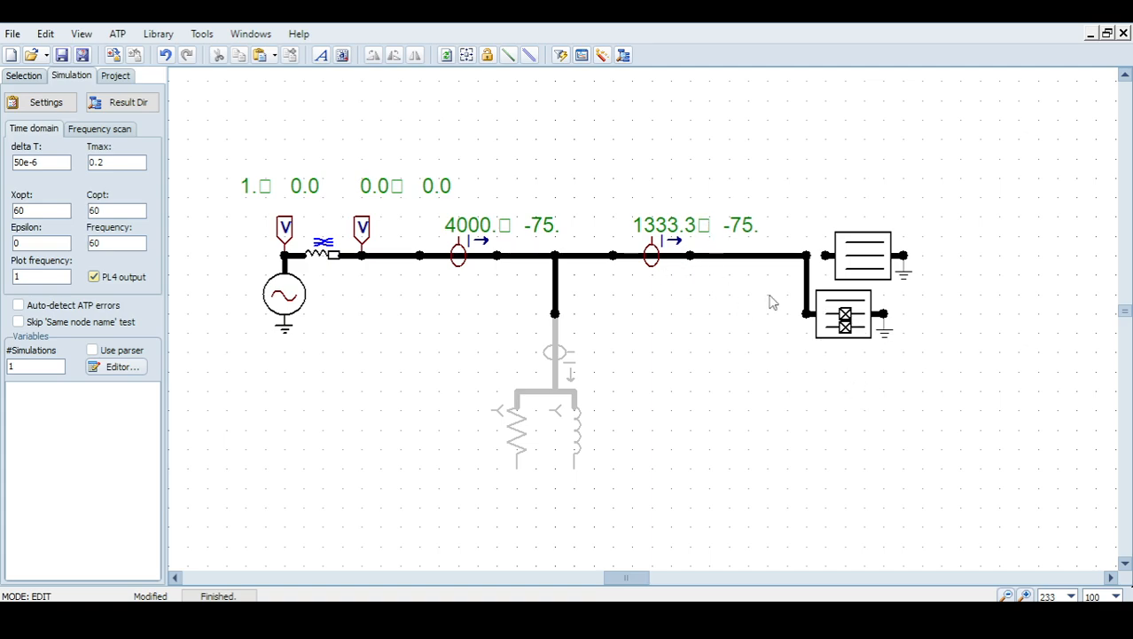
Delete the second current probe and close the gap in the line with a connection
{"action": "left_click", "coordinate": [654, 266]}
{"action": "key", "text": "Delete"}
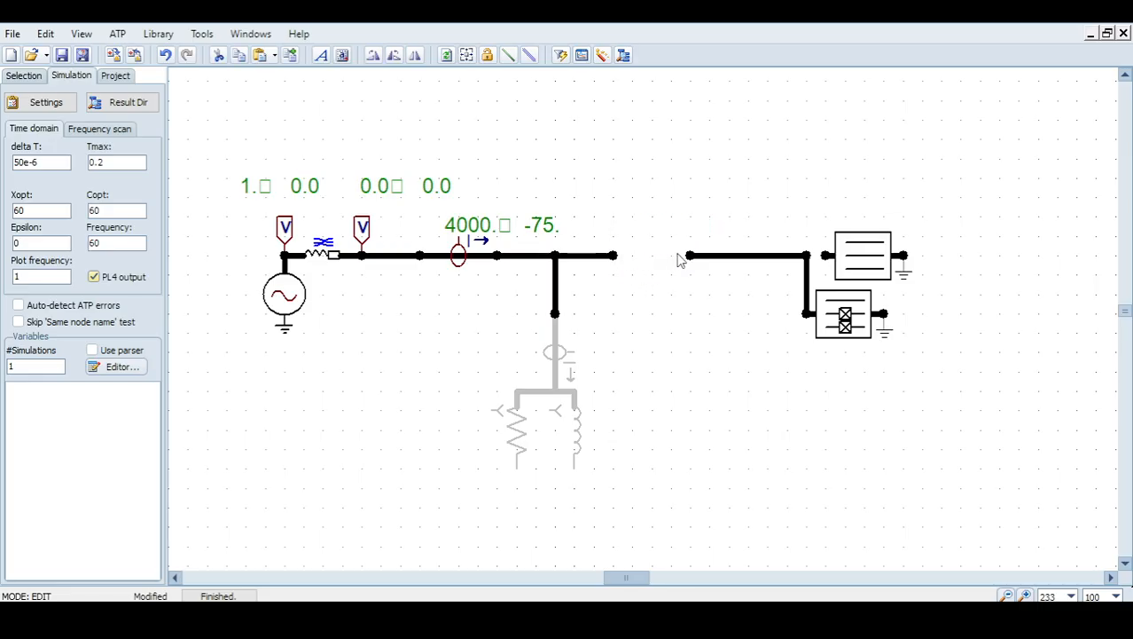
{"action": "left_click_drag", "start_coordinate": [677, 255], "coordinate": [683, 256]}
Unhide the whole load branch with its current probe, resistor and inductor, and rerun the ATP simulation
{"action": "left_click", "coordinate": [567, 379]}
{"action": "left_click_drag", "start_coordinate": [470, 300], "coordinate": [617, 498]}
{"action": "double_click", "coordinate": [553, 381]}
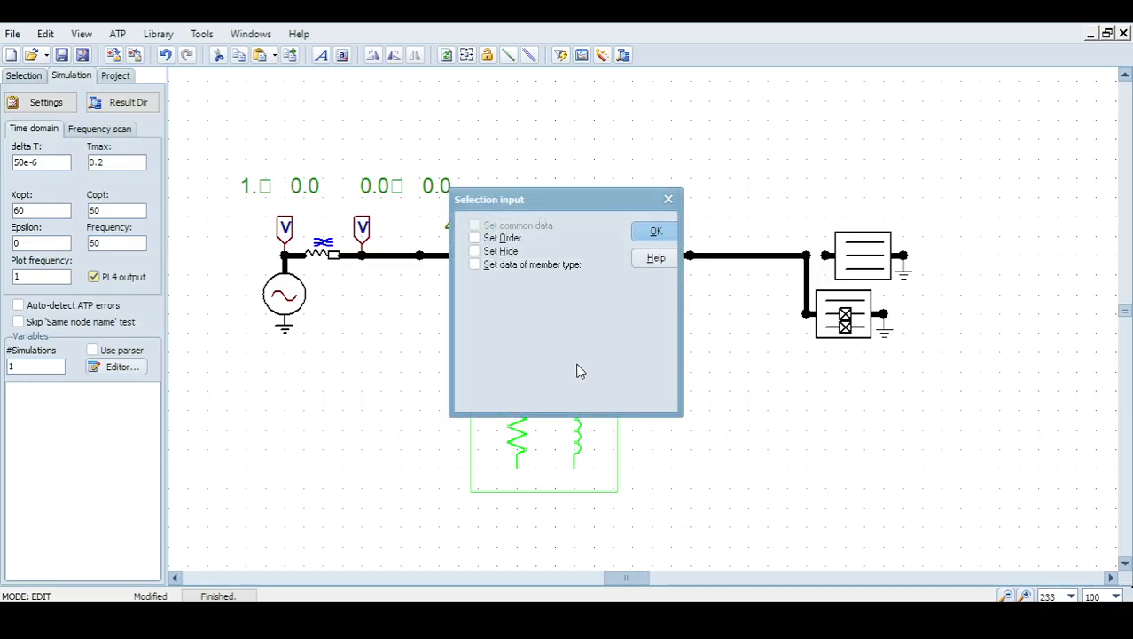
{"action": "left_click", "coordinate": [476, 250]}
{"action": "left_click", "coordinate": [658, 236]}
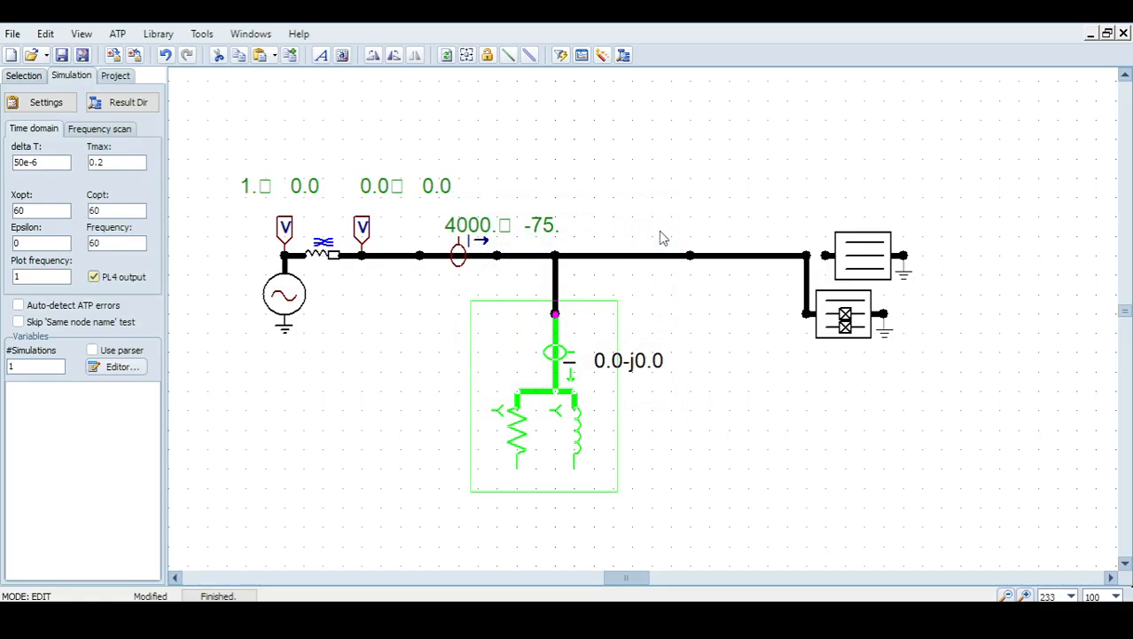
{"action": "left_click", "coordinate": [560, 55]}
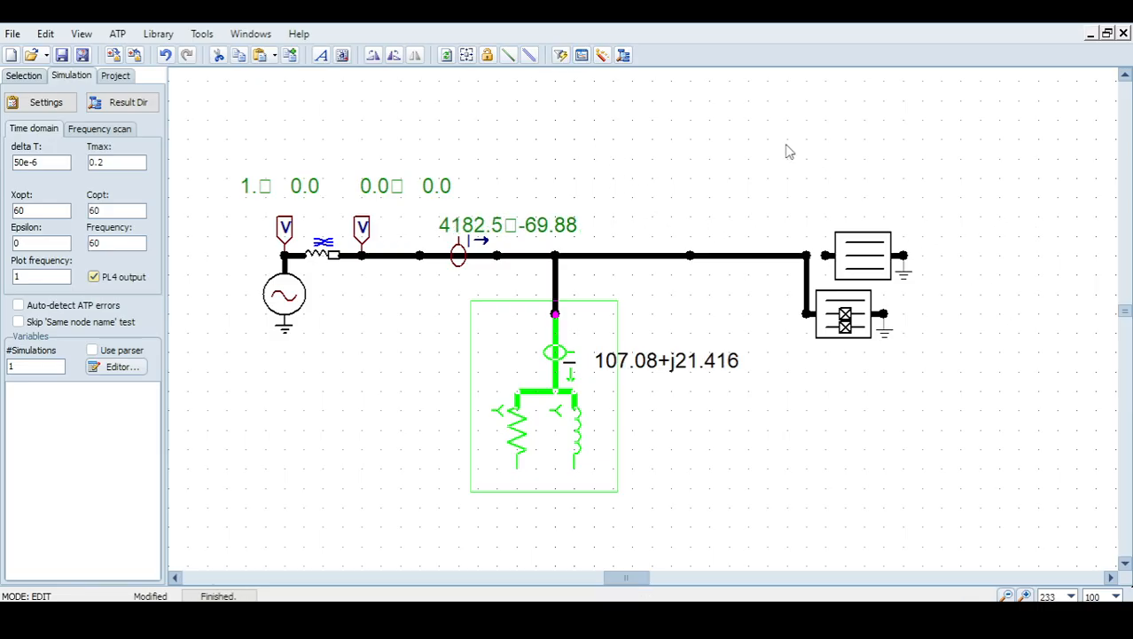
{"action": "left_click", "coordinate": [709, 142]}
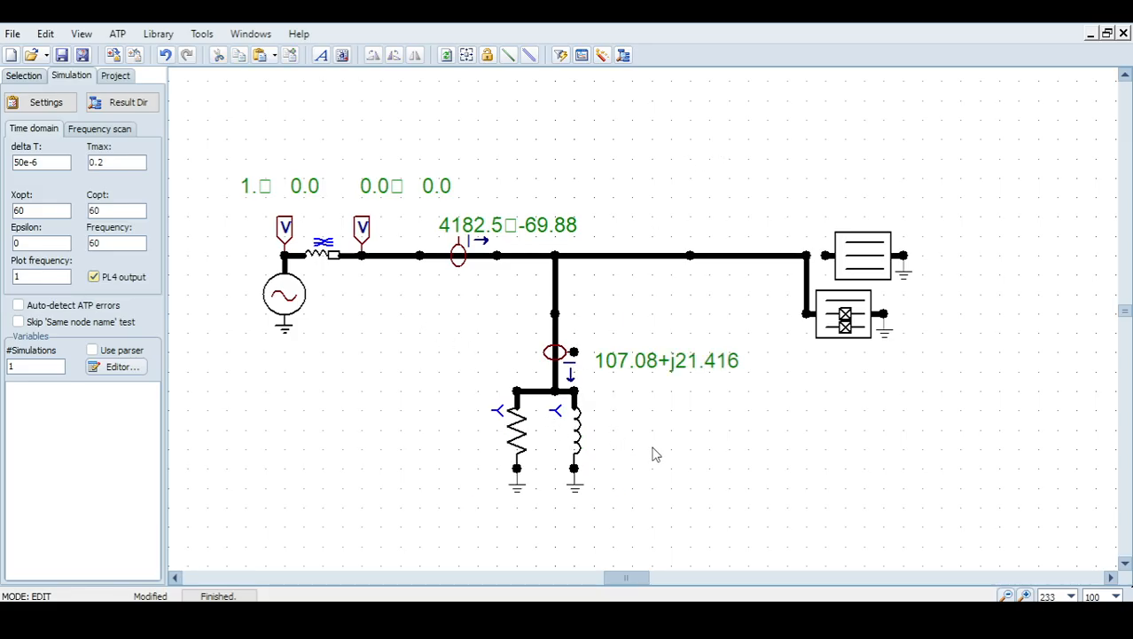
{"action": "left_click_drag", "start_coordinate": [732, 488], "coordinate": [745, 487]}
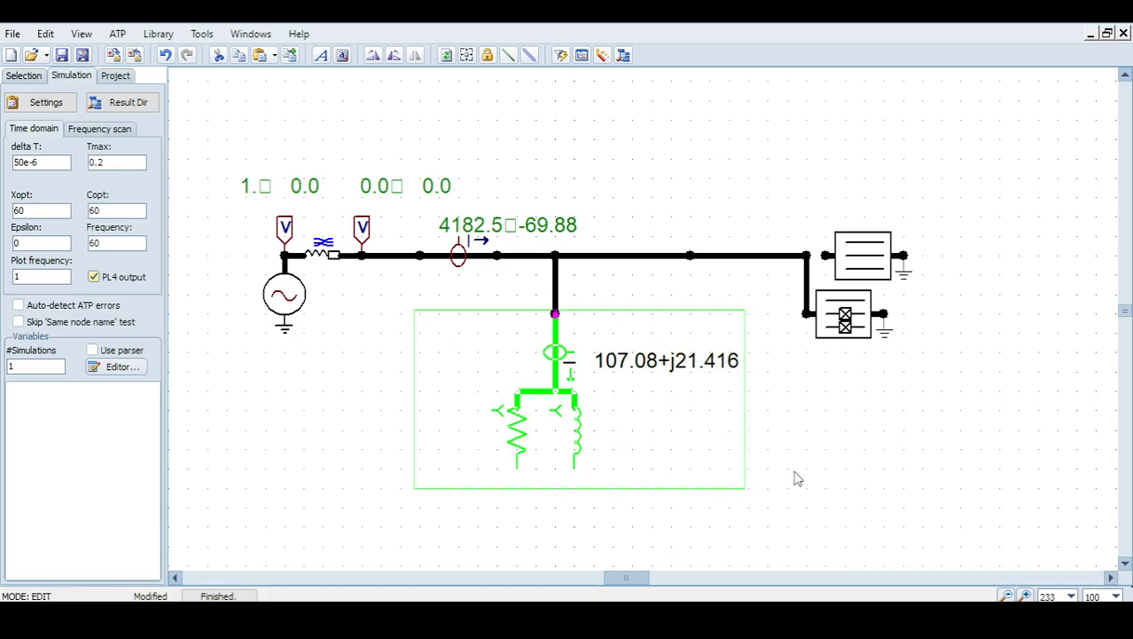
{"action": "left_click", "coordinate": [654, 374]}
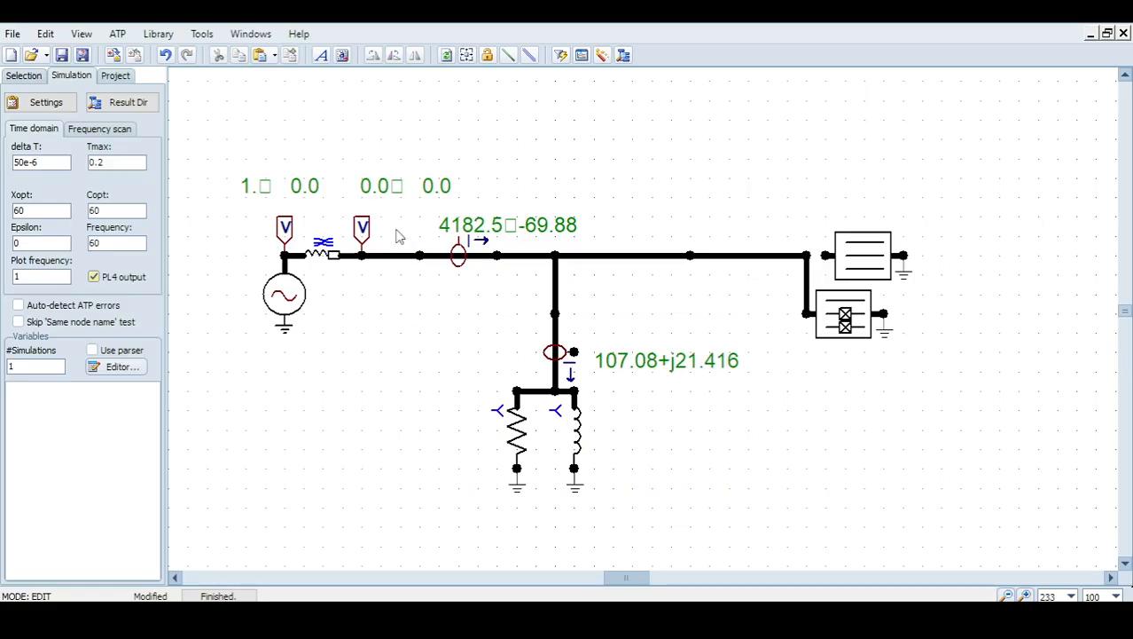
Check the phase A, B and C steady-state voltages stored in the voltage probe after the source impedance
{"action": "double_click", "coordinate": [363, 229]}
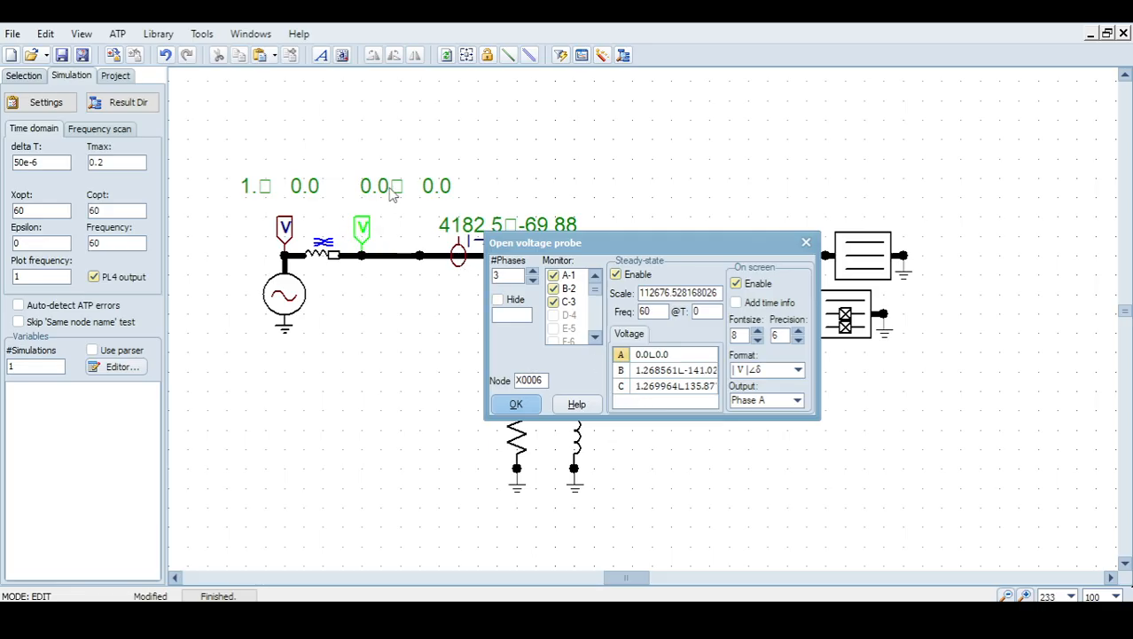
{"action": "left_click", "coordinate": [652, 371]}
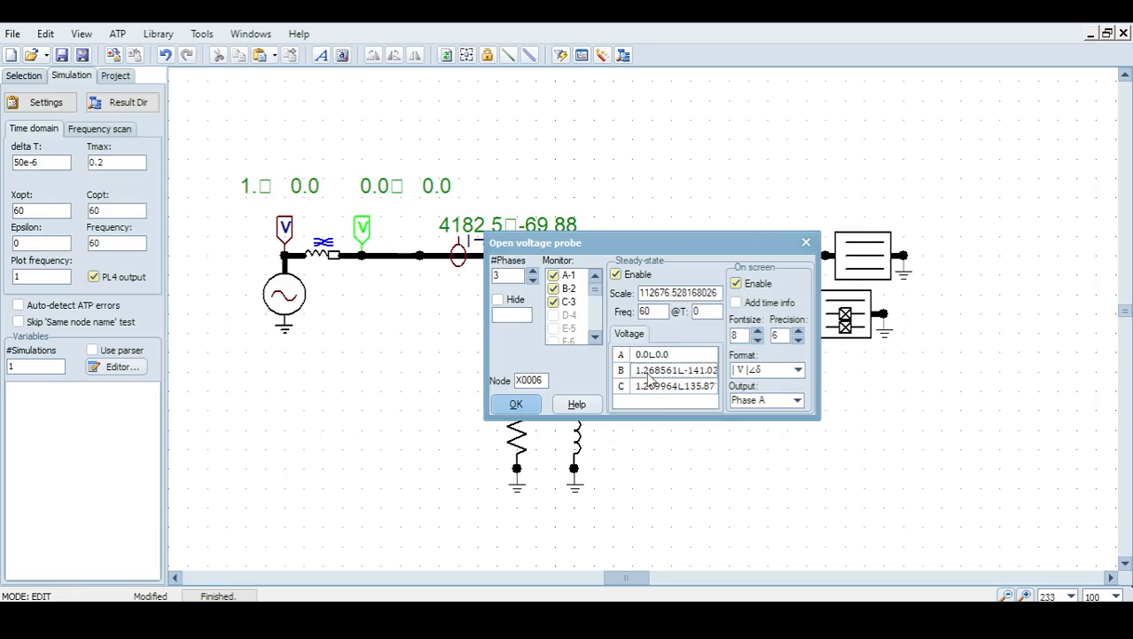
{"action": "left_click", "coordinate": [664, 389]}
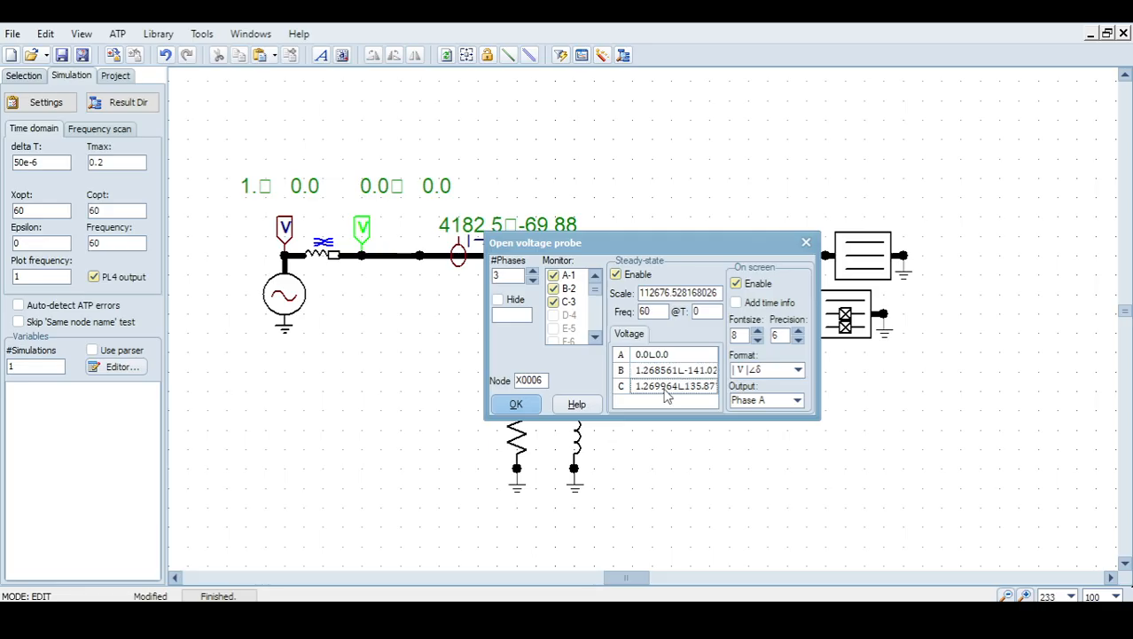
{"action": "left_click", "coordinate": [516, 405]}
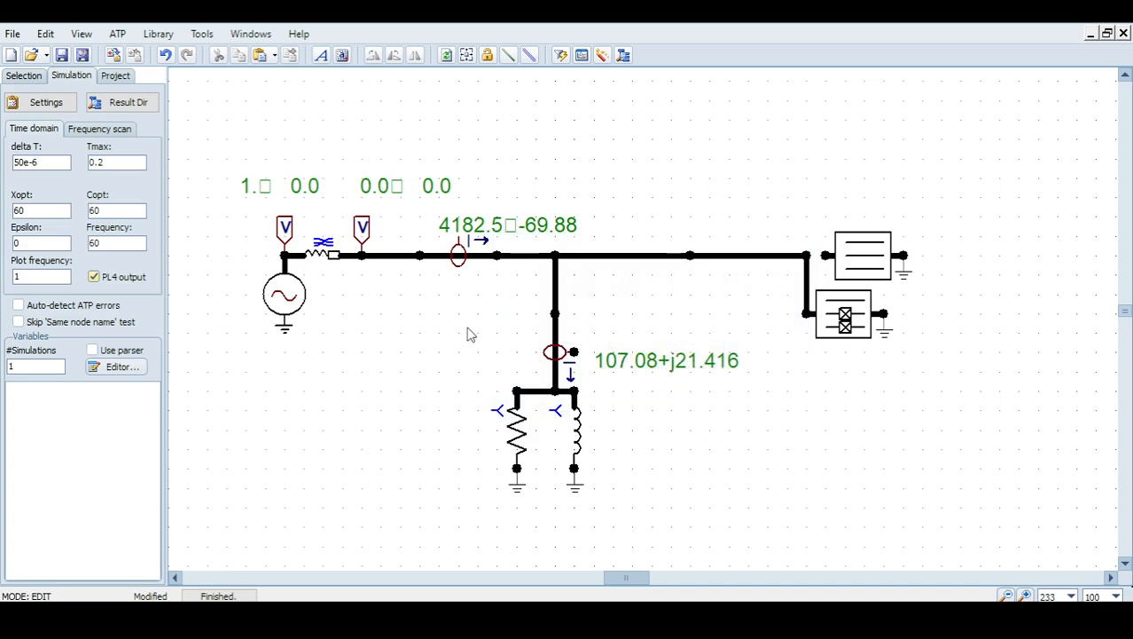
{"action": "left_click_drag", "start_coordinate": [467, 327], "coordinate": [635, 516]}
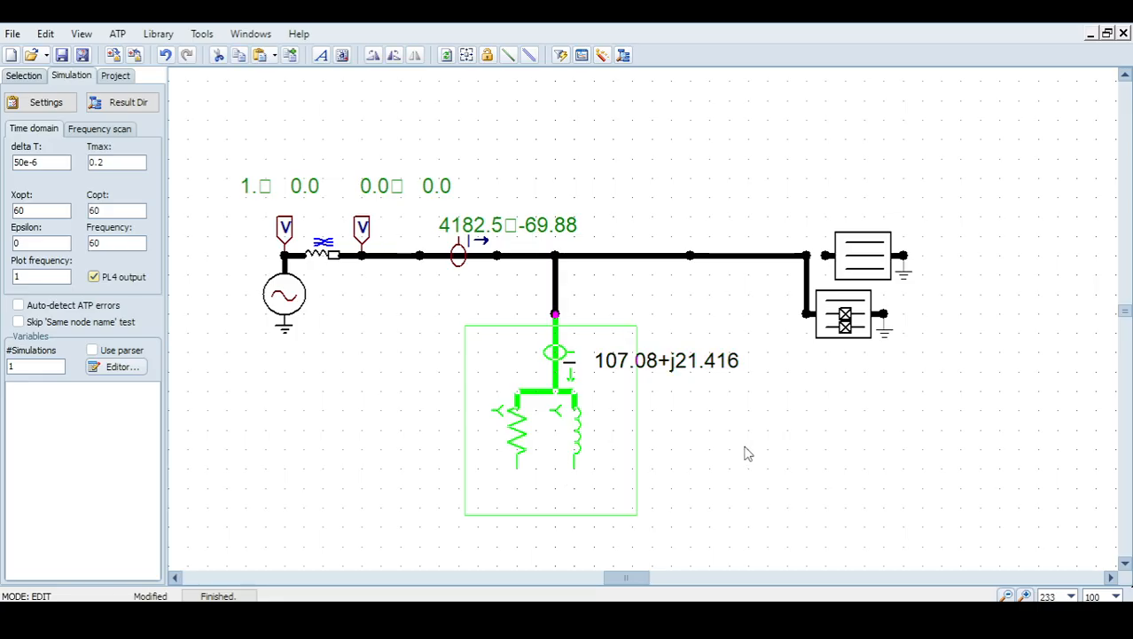
{"action": "left_click", "coordinate": [691, 430]}
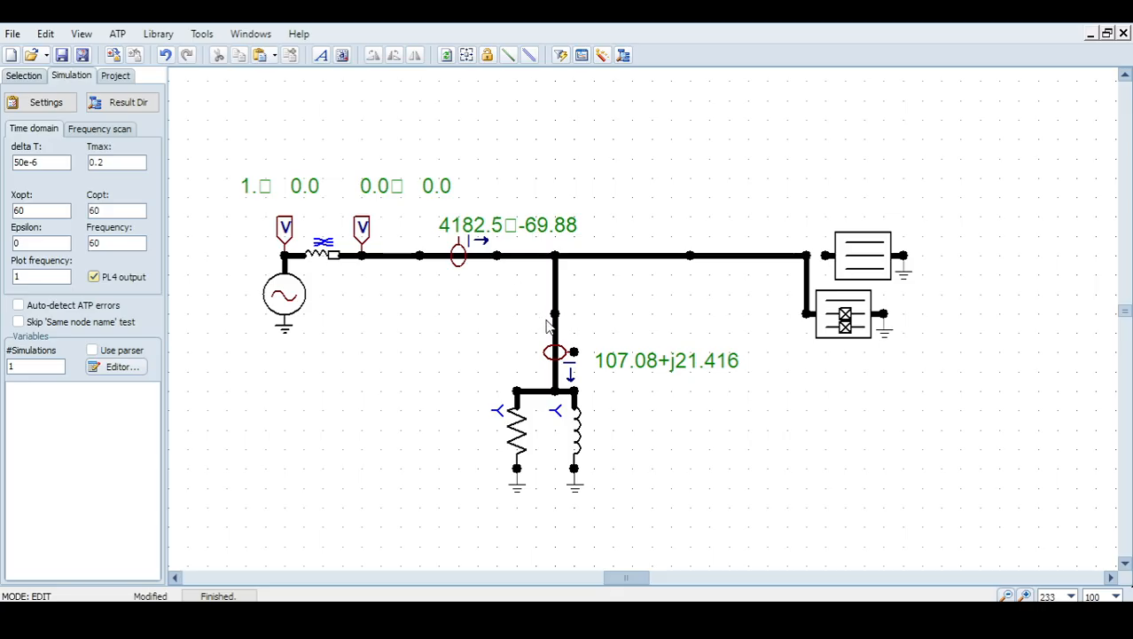
Set the main line current probe's on-screen output to Pos. seq
{"action": "double_click", "coordinate": [456, 258]}
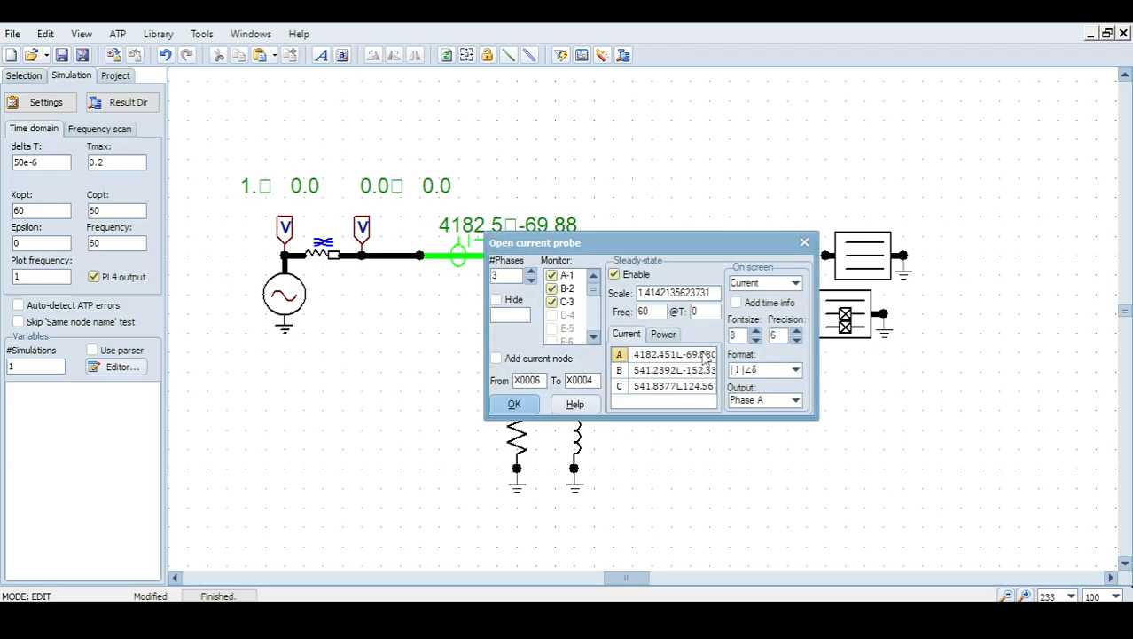
{"action": "left_click", "coordinate": [796, 401]}
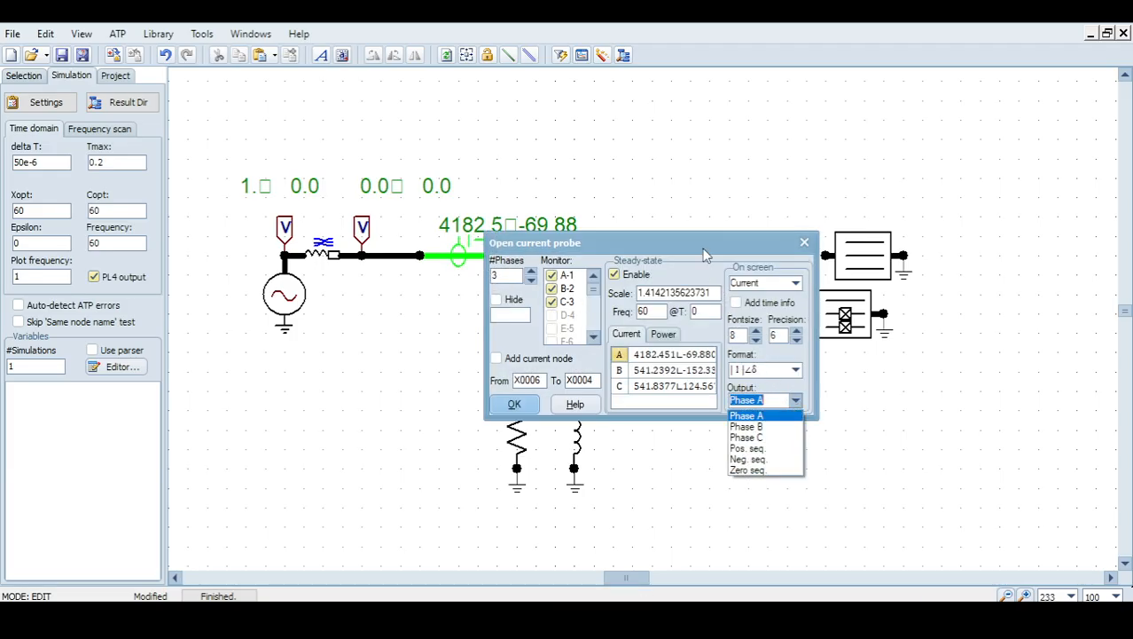
{"action": "left_click", "coordinate": [747, 448]}
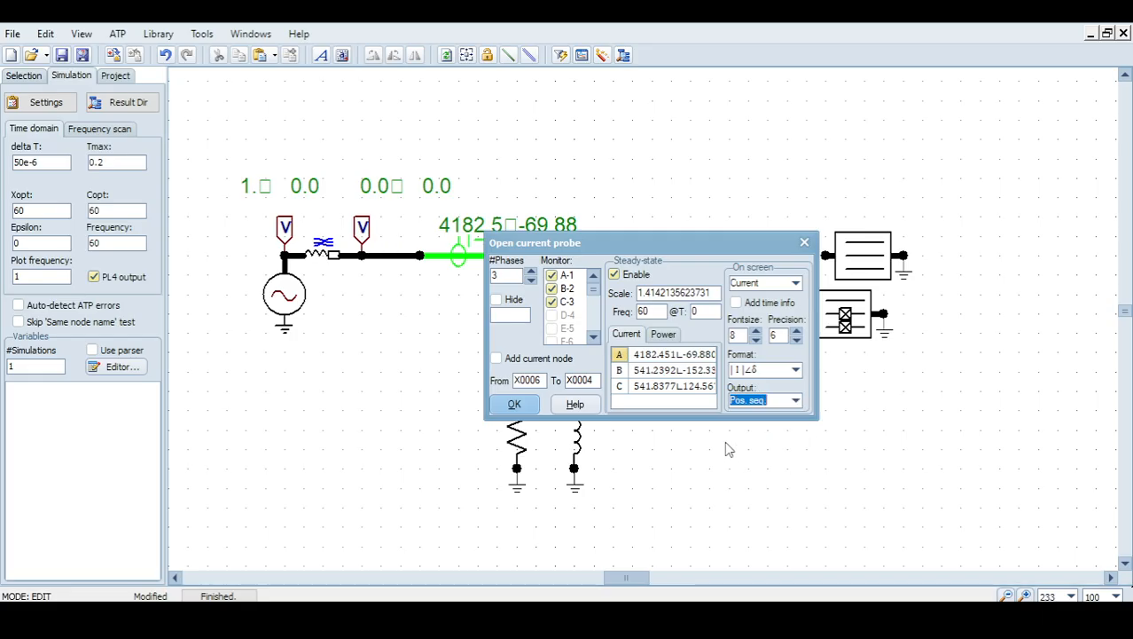
{"action": "left_click", "coordinate": [514, 403]}
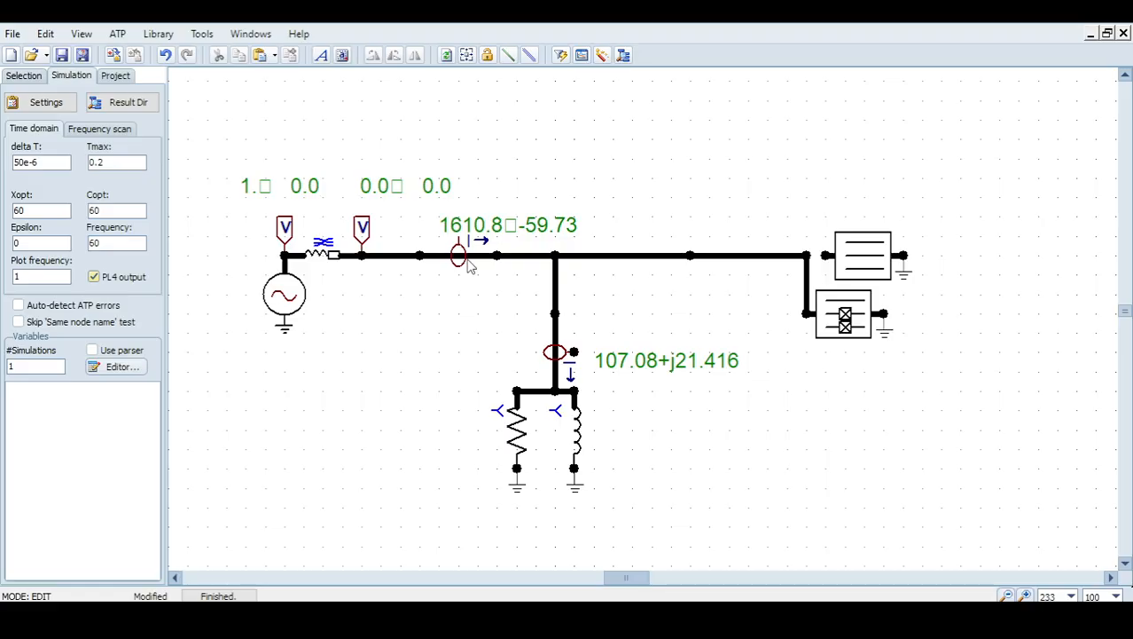
Change the main line current probe's on-screen output to Neg. seq
{"action": "double_click", "coordinate": [493, 278]}
{"action": "left_click", "coordinate": [795, 400]}
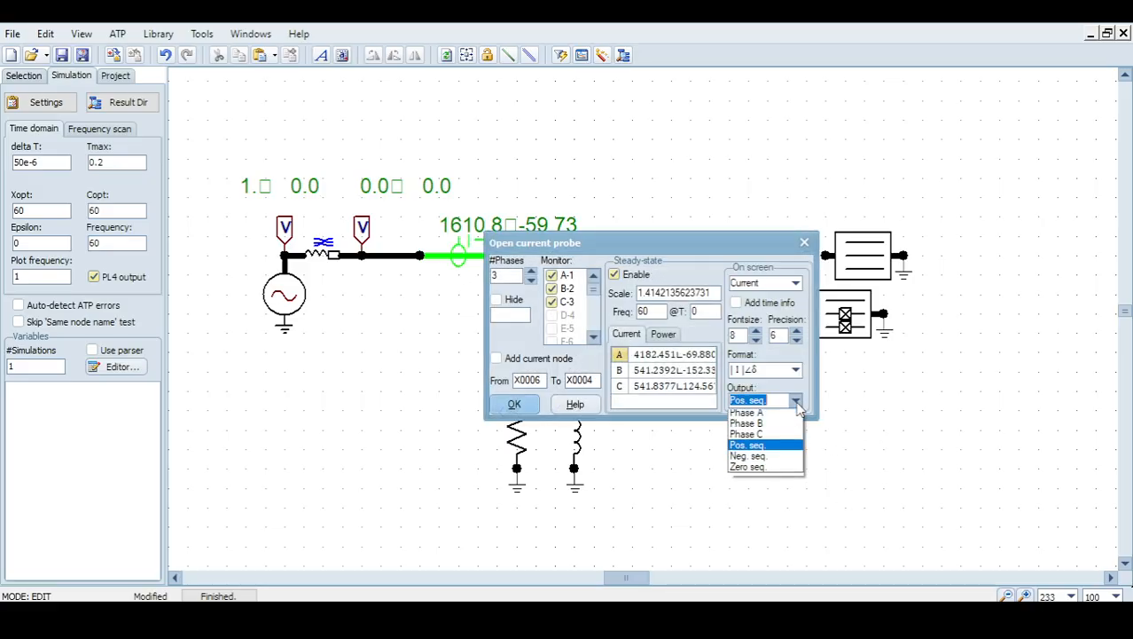
{"action": "left_click", "coordinate": [786, 462]}
{"action": "left_click", "coordinate": [514, 404]}
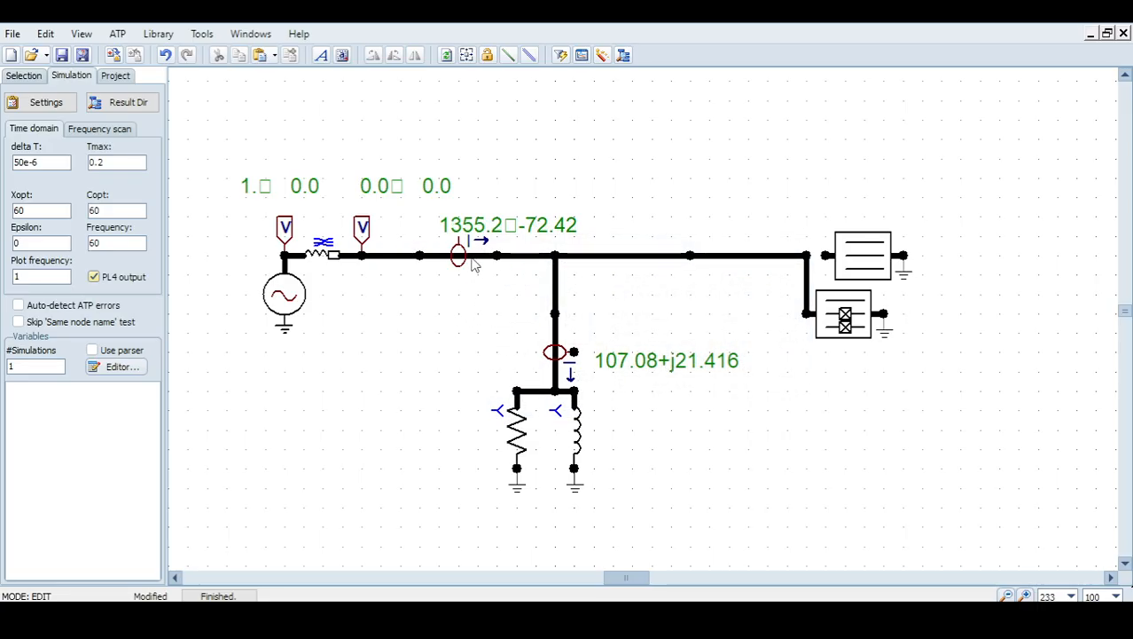
Change the main line current probe's on-screen output to Zero seq
{"action": "double_click", "coordinate": [460, 257]}
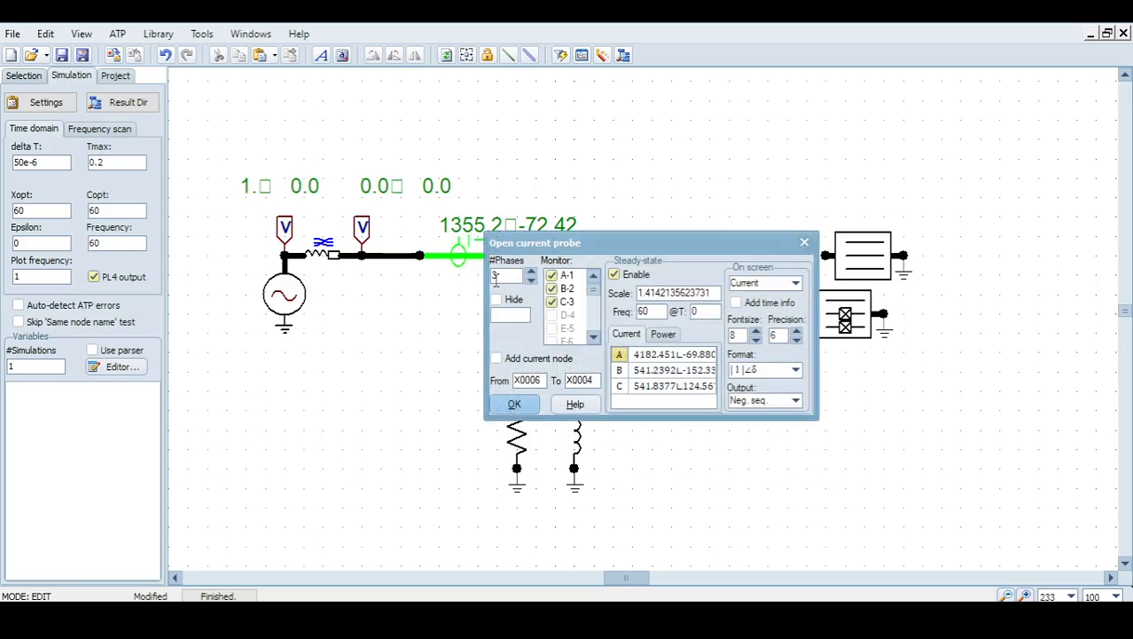
{"action": "left_click", "coordinate": [796, 401]}
{"action": "left_click", "coordinate": [754, 470]}
{"action": "left_click", "coordinate": [516, 404]}
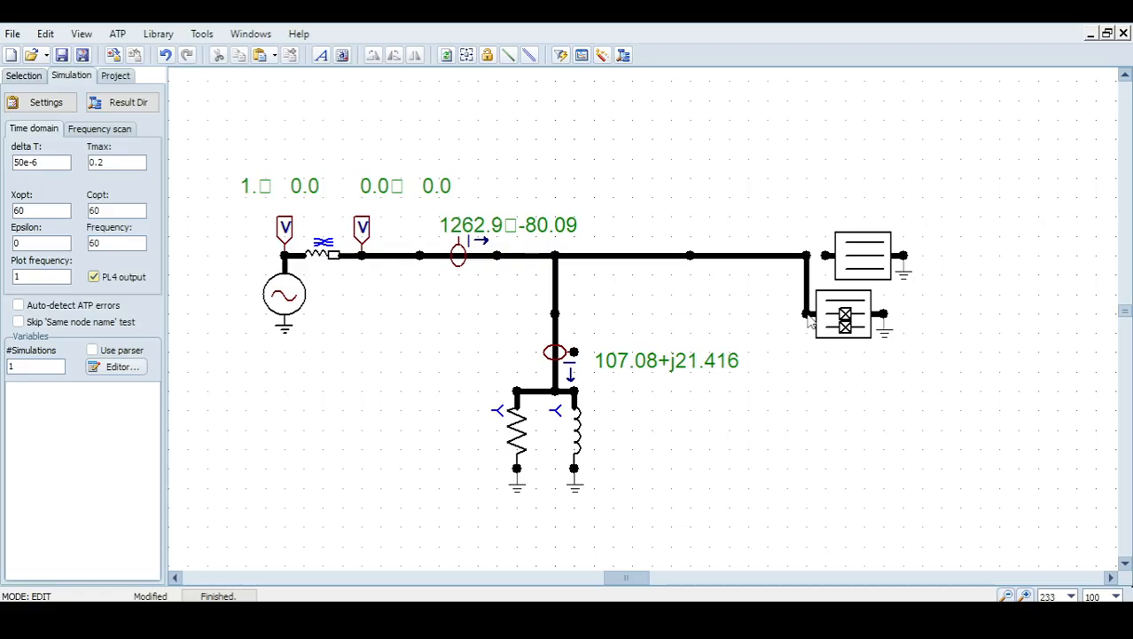
Set the phase A closing time (TCLA) of the connected fault switch to 0.1 s
{"action": "double_click", "coordinate": [835, 324]}
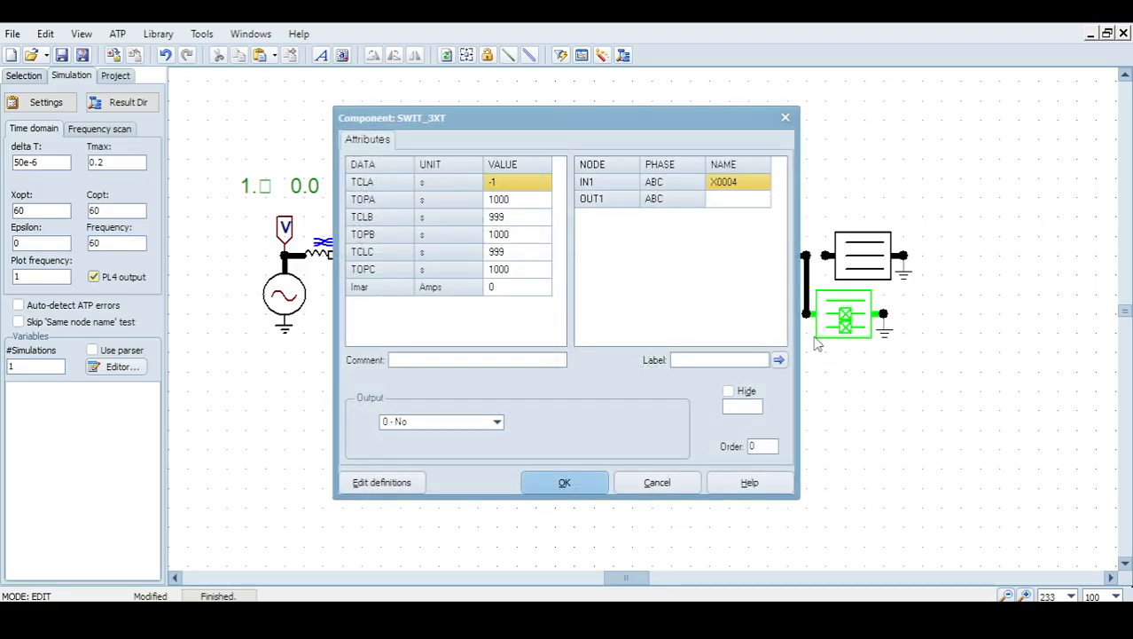
{"action": "left_click", "coordinate": [515, 183]}
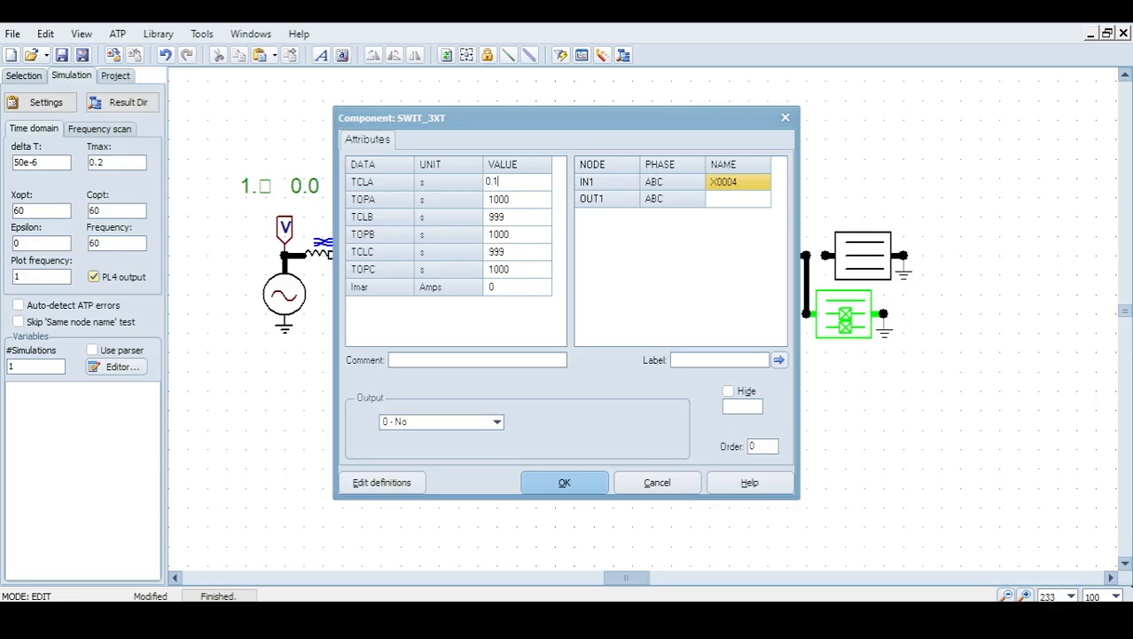
{"action": "left_click", "coordinate": [566, 483]}
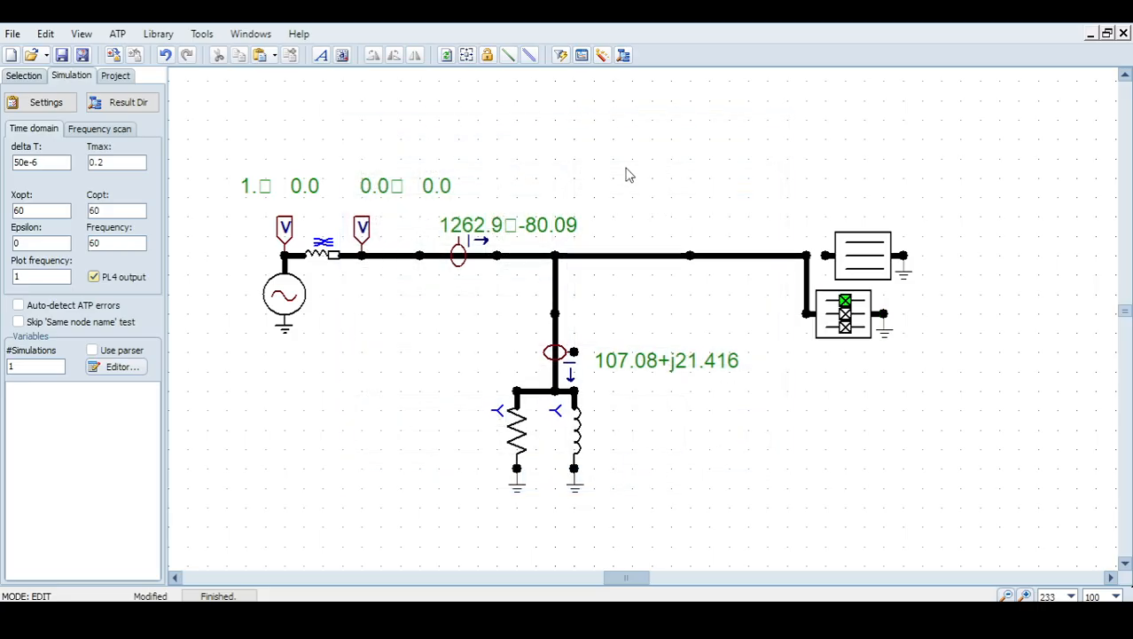
Add an abc-to-012 sequence transform block from the power system tools and place it above the line, near the fault switches
{"action": "right_click", "coordinate": [626, 174]}
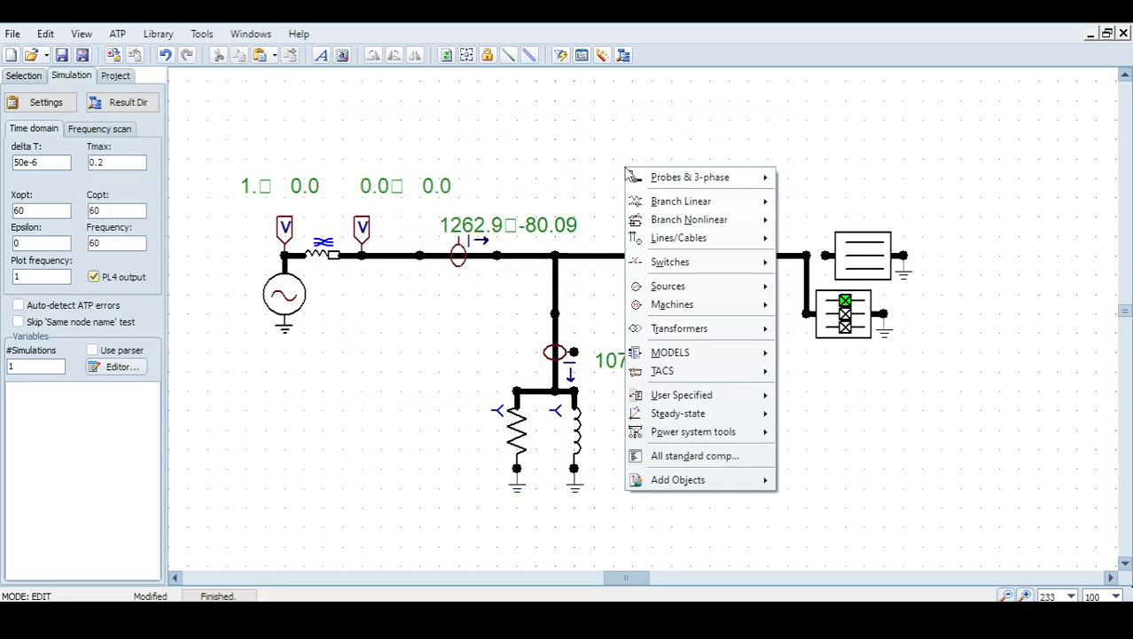
{"action": "mouse_move", "coordinate": [700, 357]}
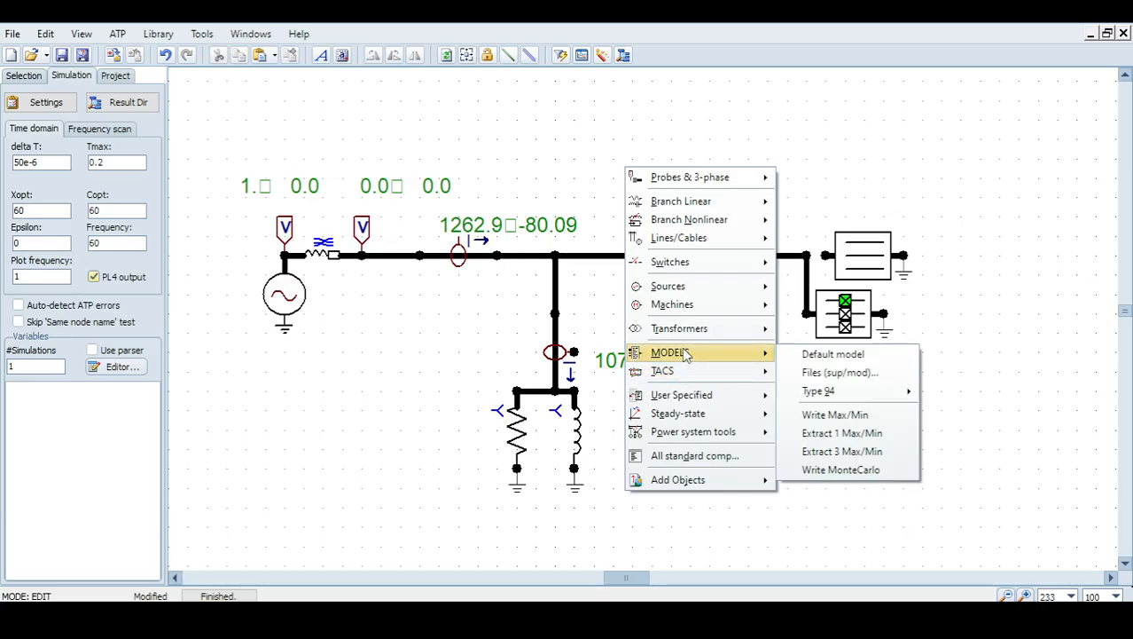
{"action": "mouse_move", "coordinate": [701, 433]}
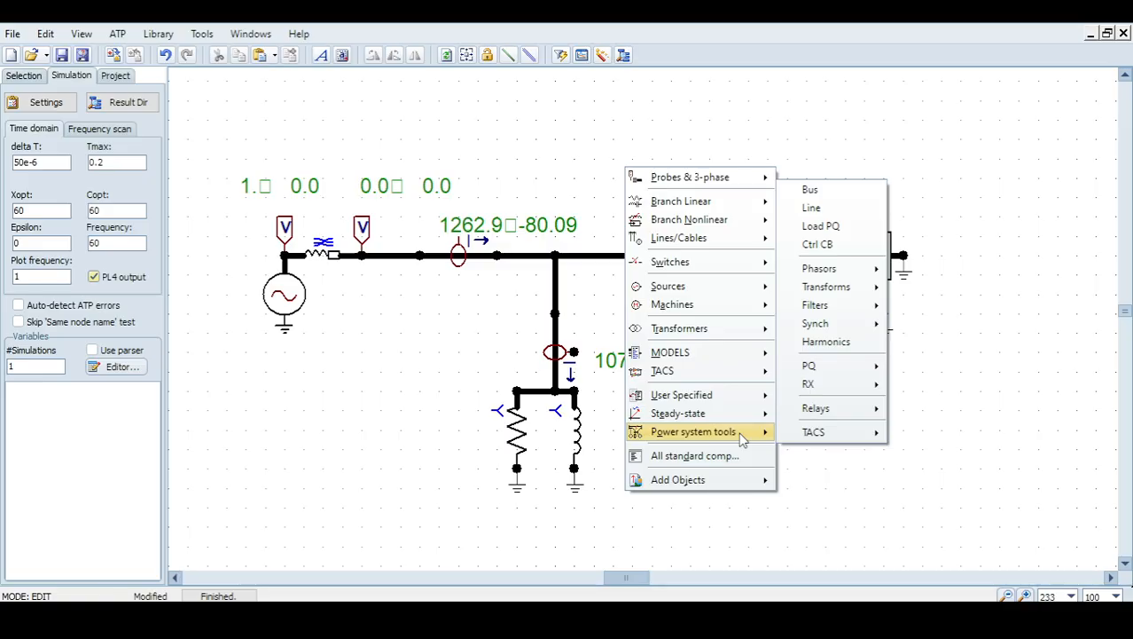
{"action": "mouse_move", "coordinate": [855, 267]}
{"action": "left_click", "coordinate": [947, 344]}
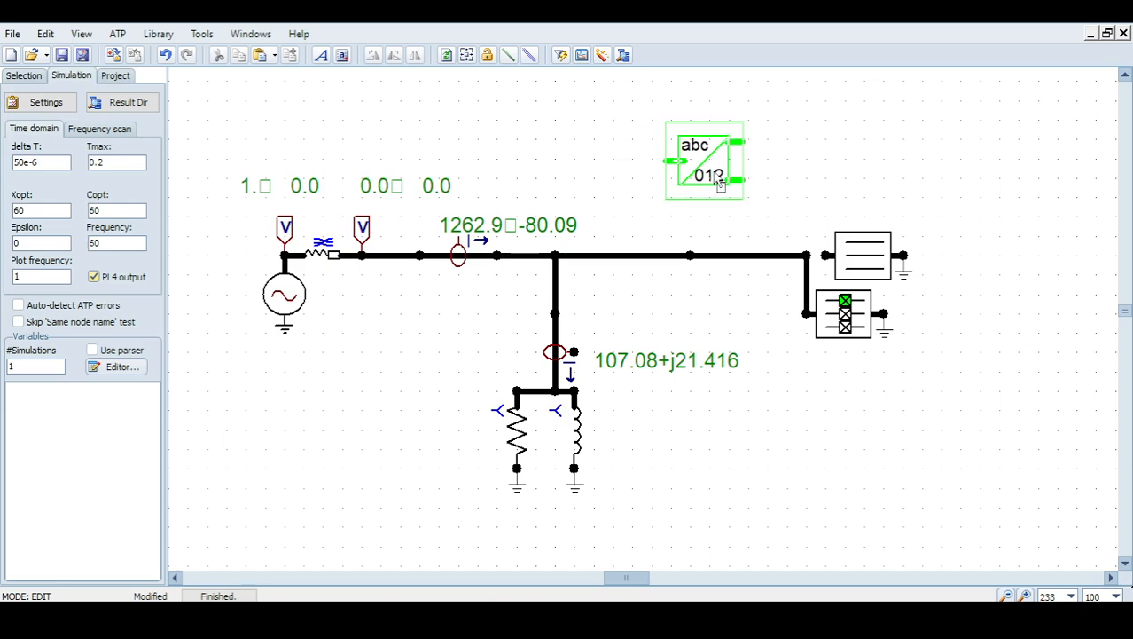
{"action": "left_click", "coordinate": [741, 184]}
{"action": "left_click", "coordinate": [691, 171]}
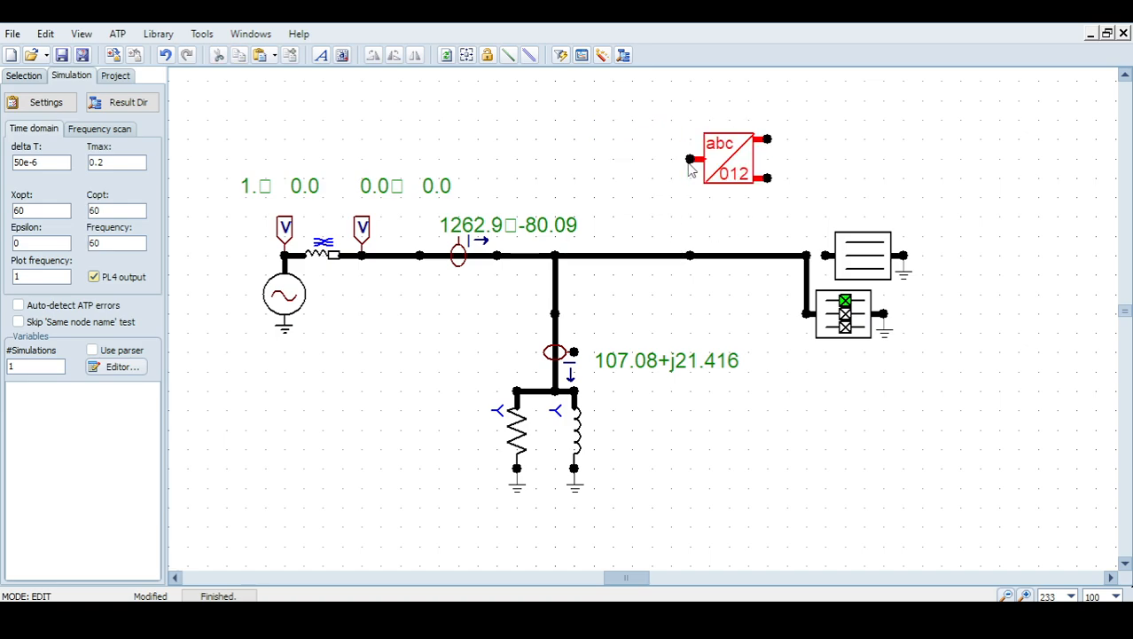
Configure the abc-to-012 block's input node as Input Voltage and connect it to the line node below
{"action": "right_click", "coordinate": [691, 162]}
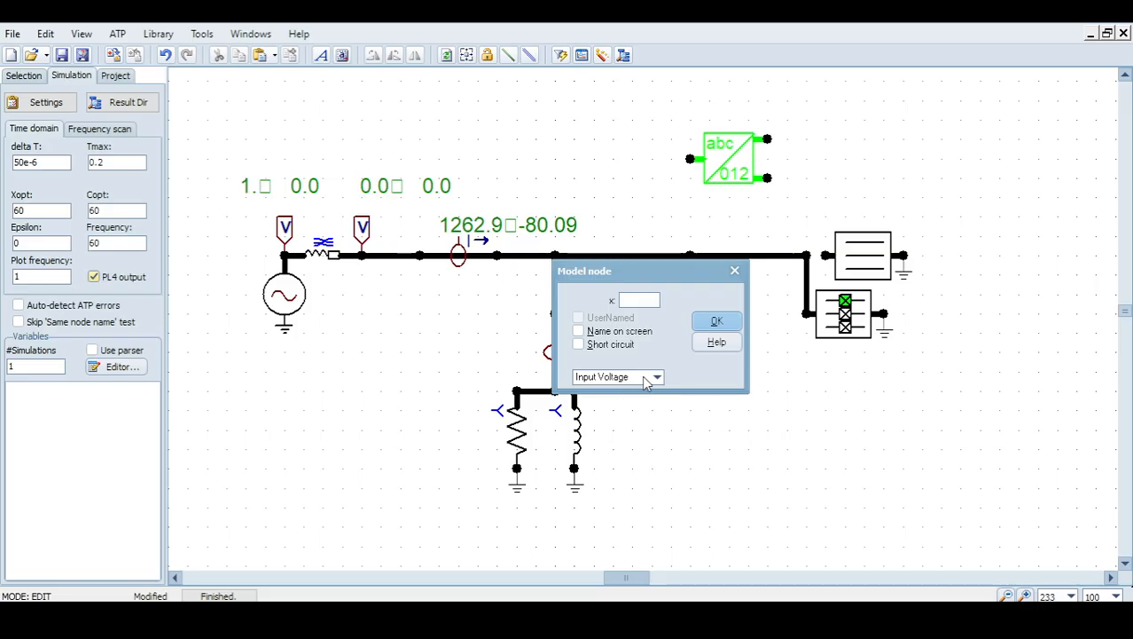
{"action": "left_click", "coordinate": [656, 377]}
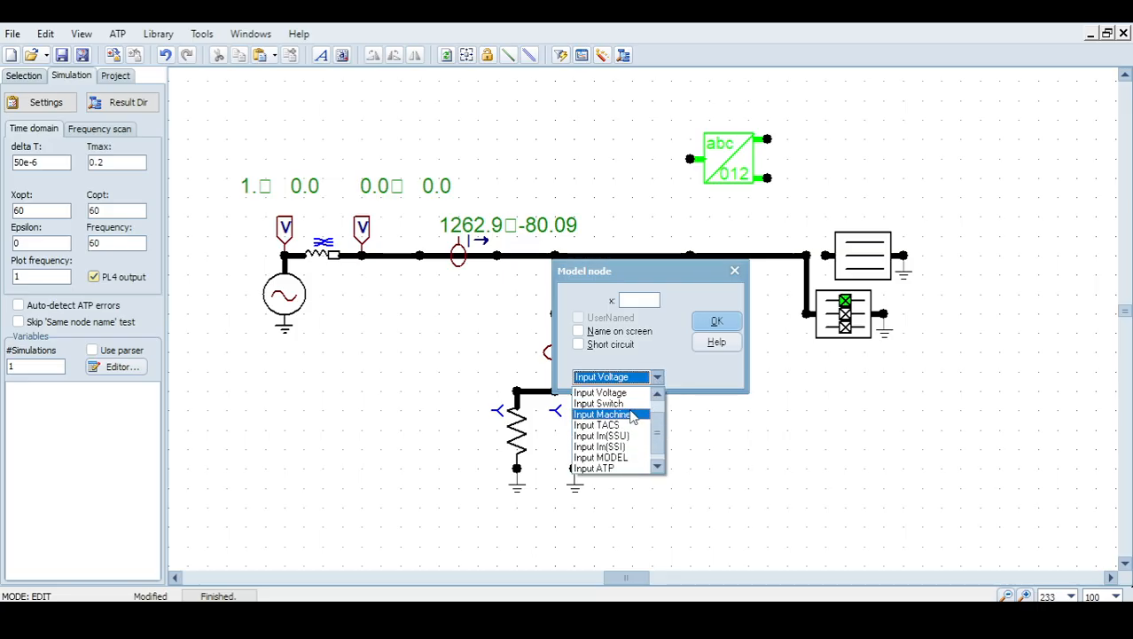
{"action": "scroll", "coordinate": [652, 404], "scroll_direction": "up", "scroll_amount": 1}
{"action": "left_click", "coordinate": [612, 392]}
{"action": "left_click", "coordinate": [717, 321]}
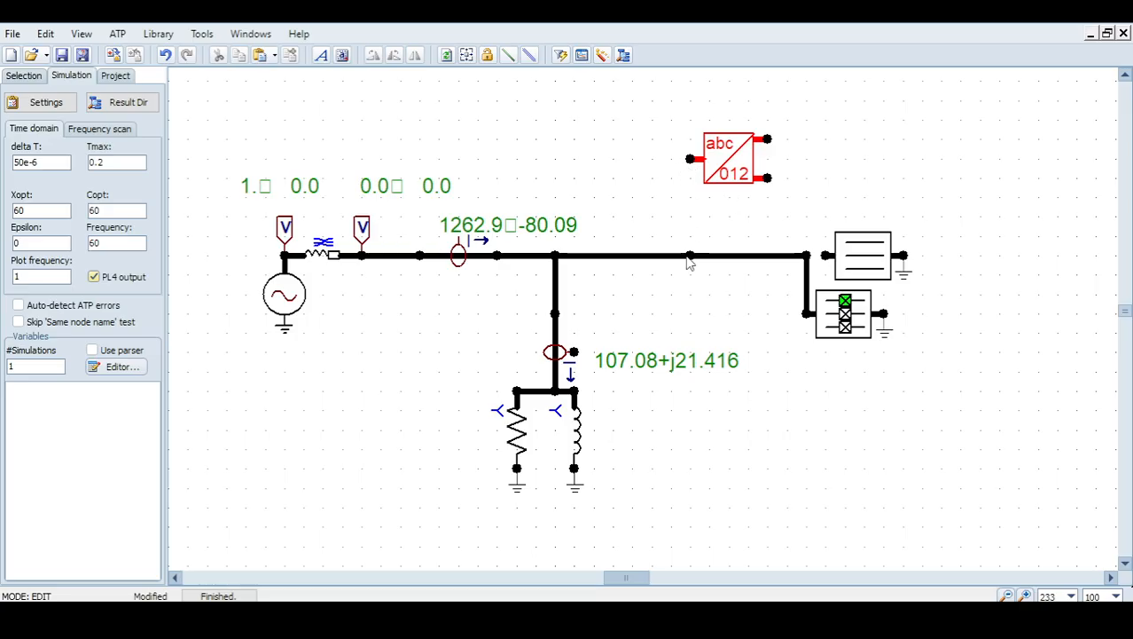
{"action": "left_click_drag", "start_coordinate": [691, 256], "coordinate": [690, 159]}
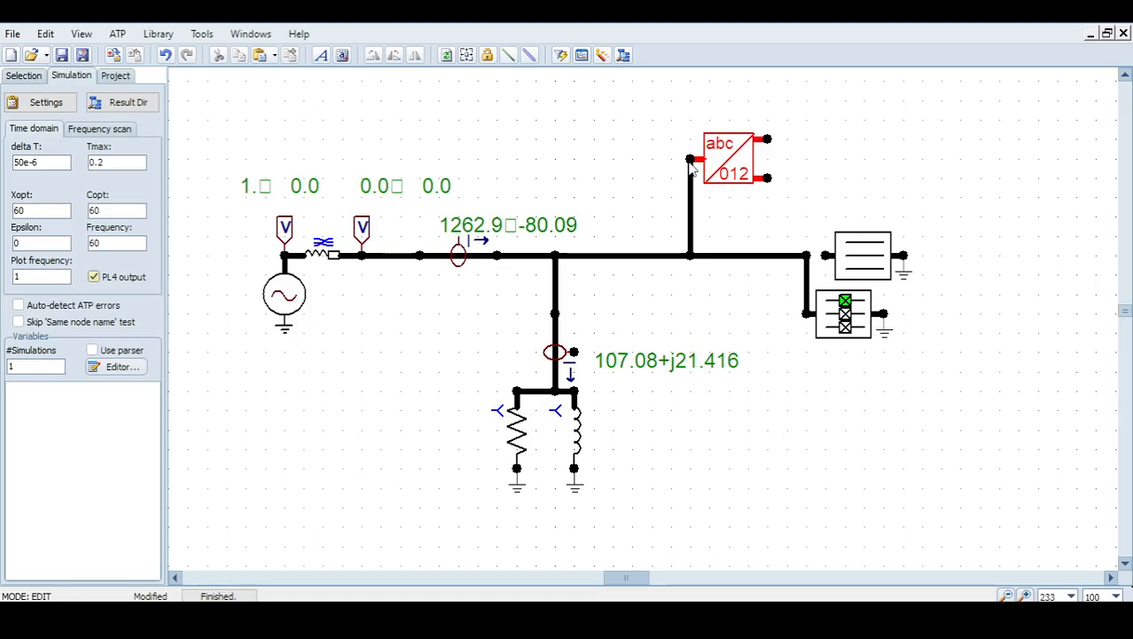
Set the abc-to-012 block's FREQ to 60 Hz and its SampleFreq to 60*16
{"action": "double_click", "coordinate": [734, 173]}
{"action": "left_click", "coordinate": [513, 185]}
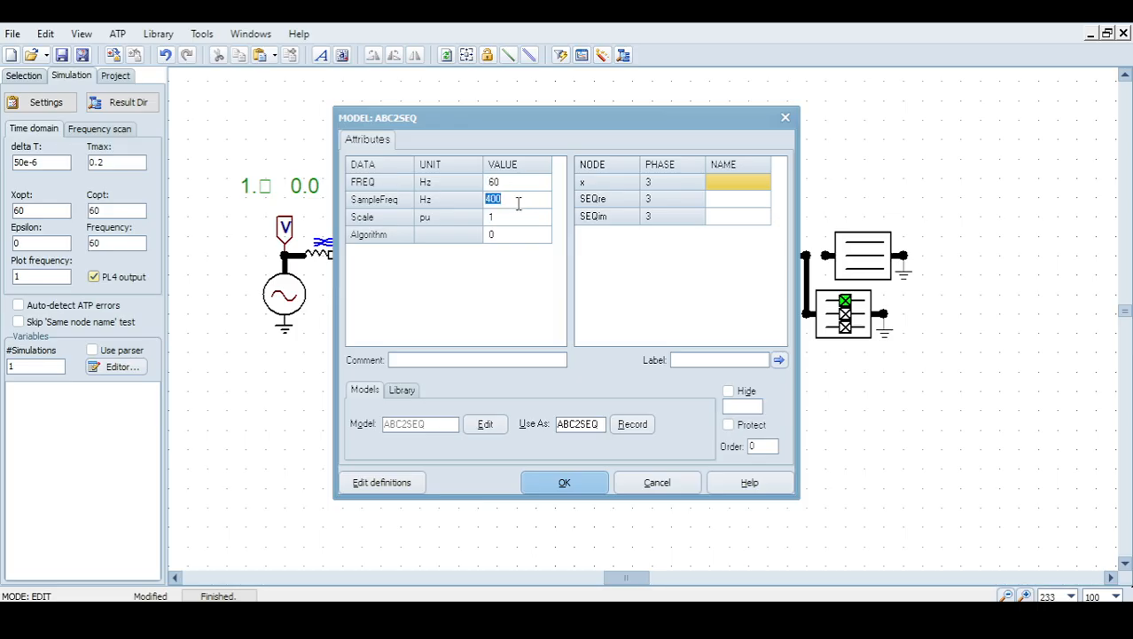
{"action": "type", "text": "60*16"}
Examine the ABC2SEQ model code for its real and imaginary outputs and sequence component order, and accept the block's settings
{"action": "left_click", "coordinate": [484, 423]}
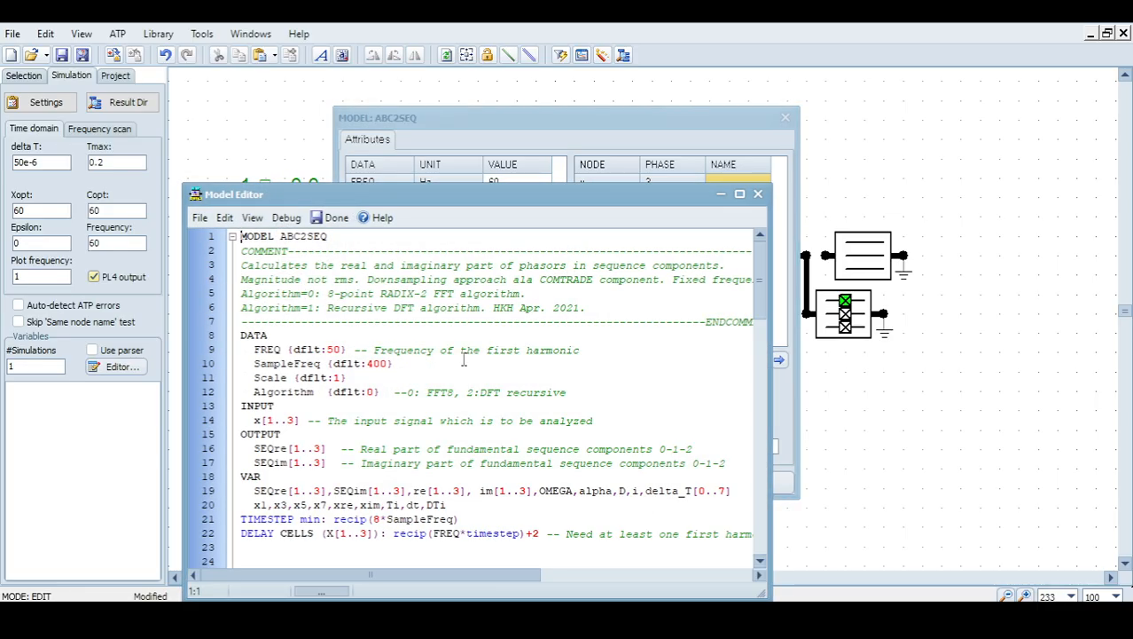
{"action": "double_click", "coordinate": [425, 201]}
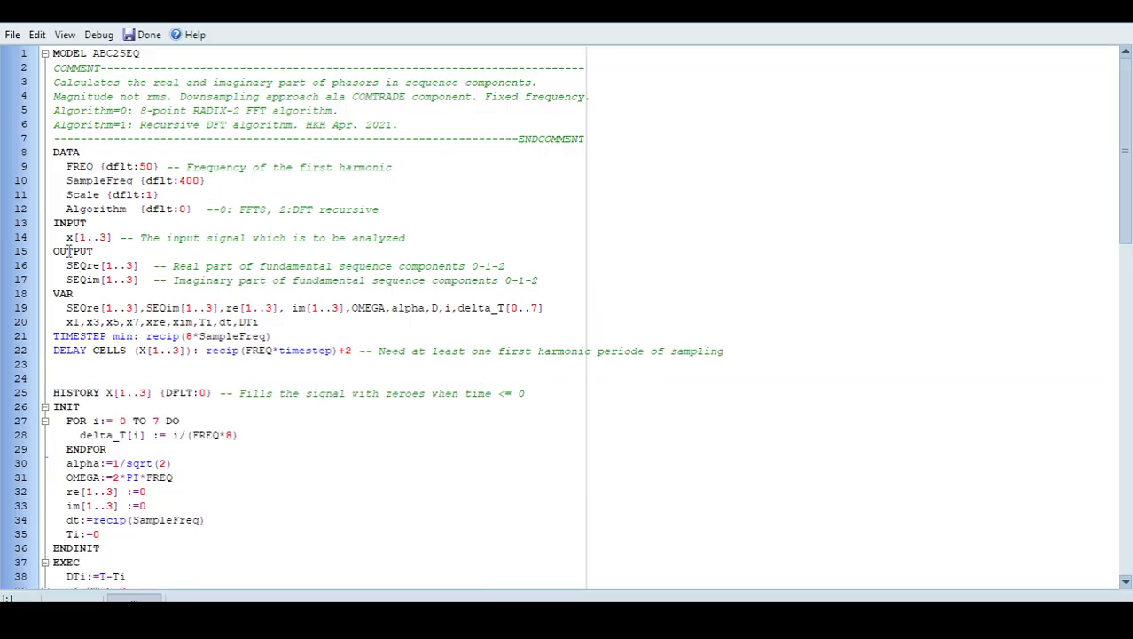
{"action": "double_click", "coordinate": [67, 251]}
{"action": "double_click", "coordinate": [78, 266]}
{"action": "double_click", "coordinate": [83, 280]}
{"action": "double_click", "coordinate": [84, 281]}
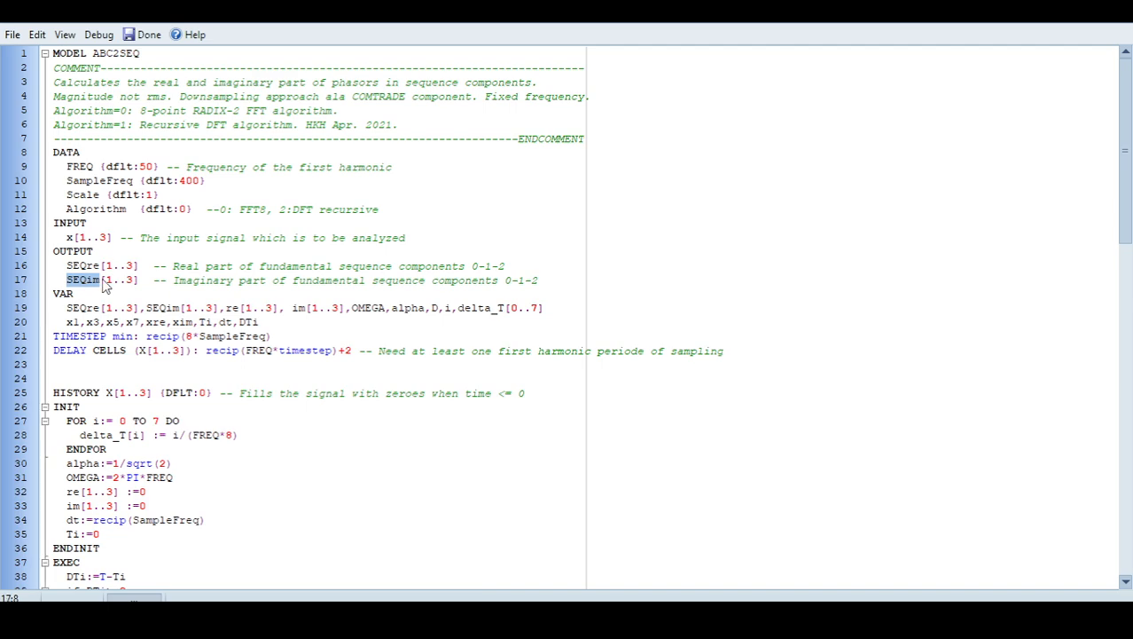
{"action": "left_click_drag", "start_coordinate": [172, 266], "coordinate": [422, 267]}
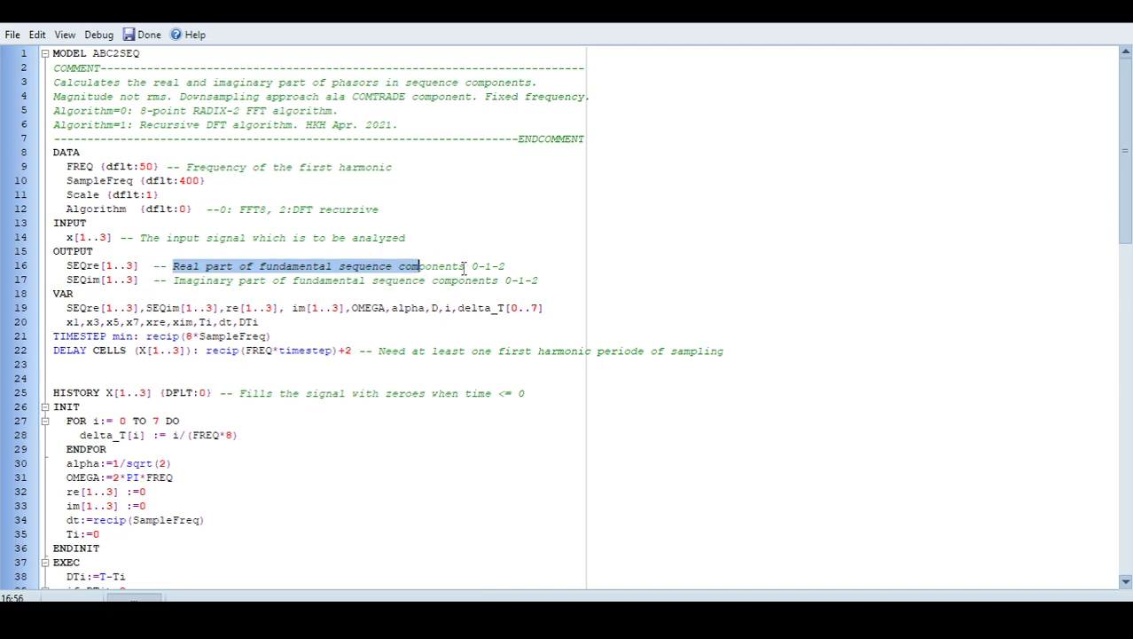
{"action": "left_click", "coordinate": [475, 267]}
{"action": "double_click", "coordinate": [502, 266]}
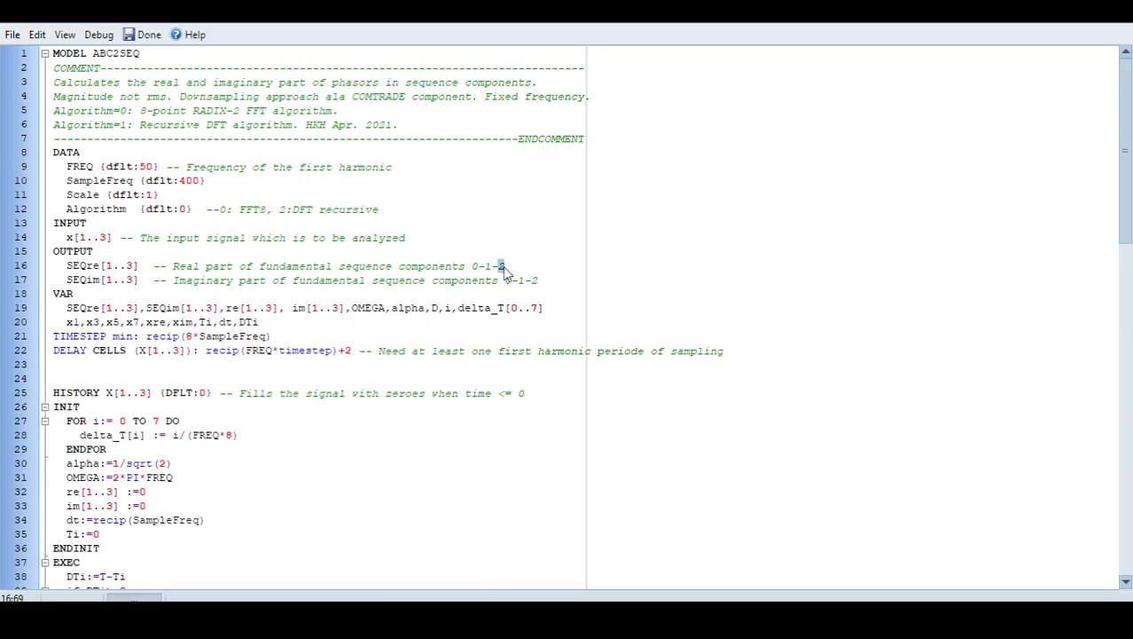
{"action": "left_click", "coordinate": [475, 268]}
{"action": "left_click", "coordinate": [501, 267]}
{"action": "scroll", "coordinate": [94, 307], "scroll_direction": "down", "scroll_amount": 16}
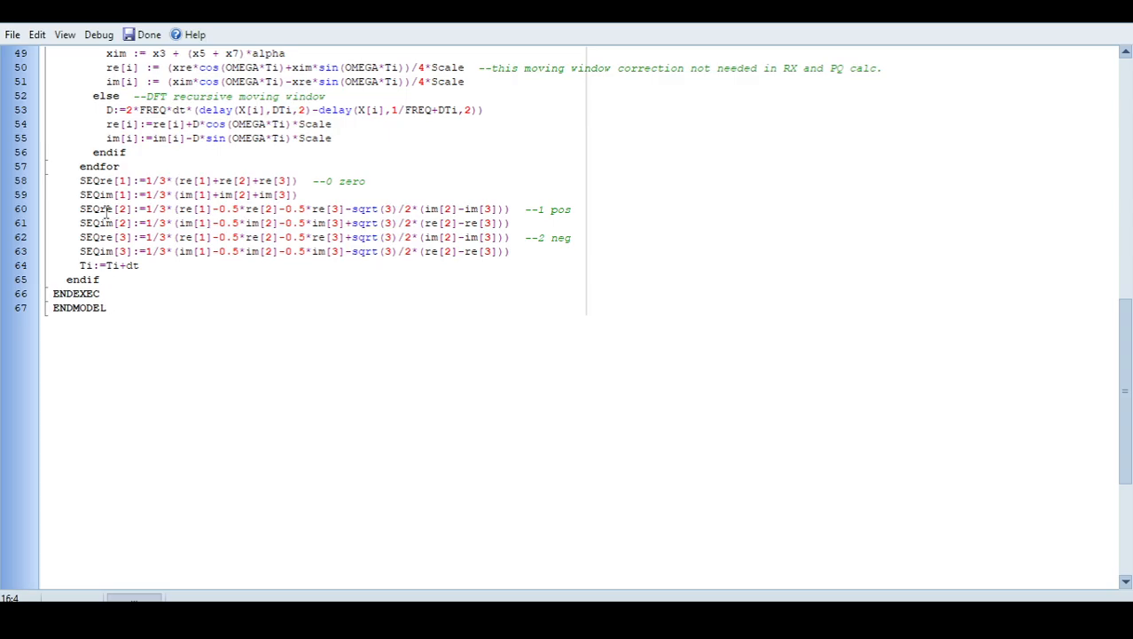
{"action": "left_click", "coordinate": [142, 36]}
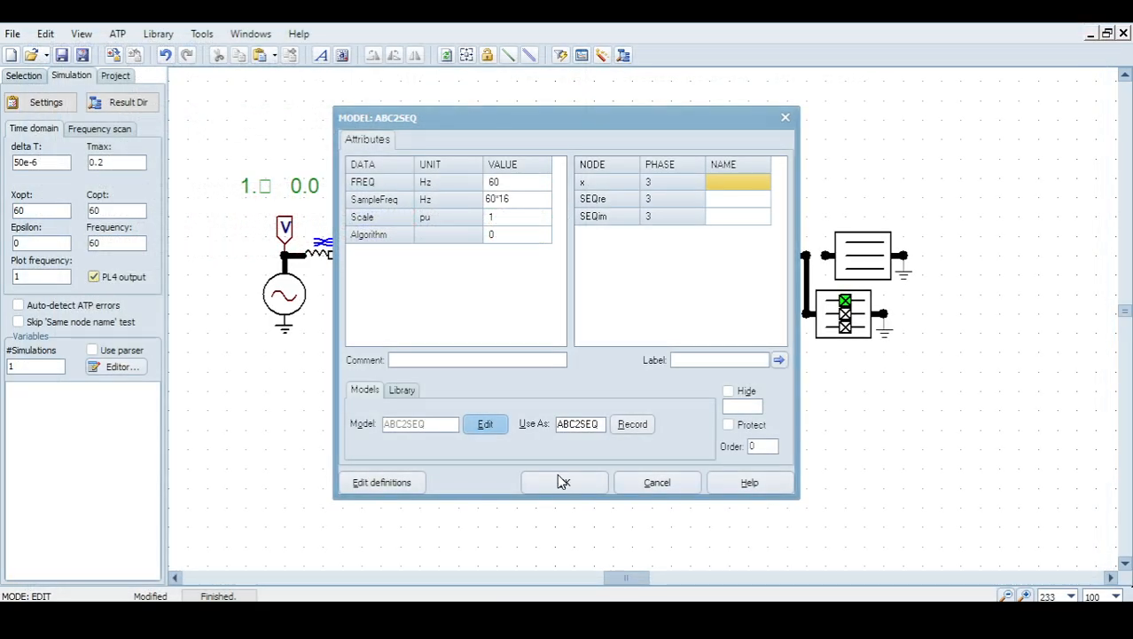
{"action": "left_click", "coordinate": [544, 479]}
Add a MODELS probe and place it beside the abc-to-012 block's upper output node
{"action": "right_click", "coordinate": [855, 145]}
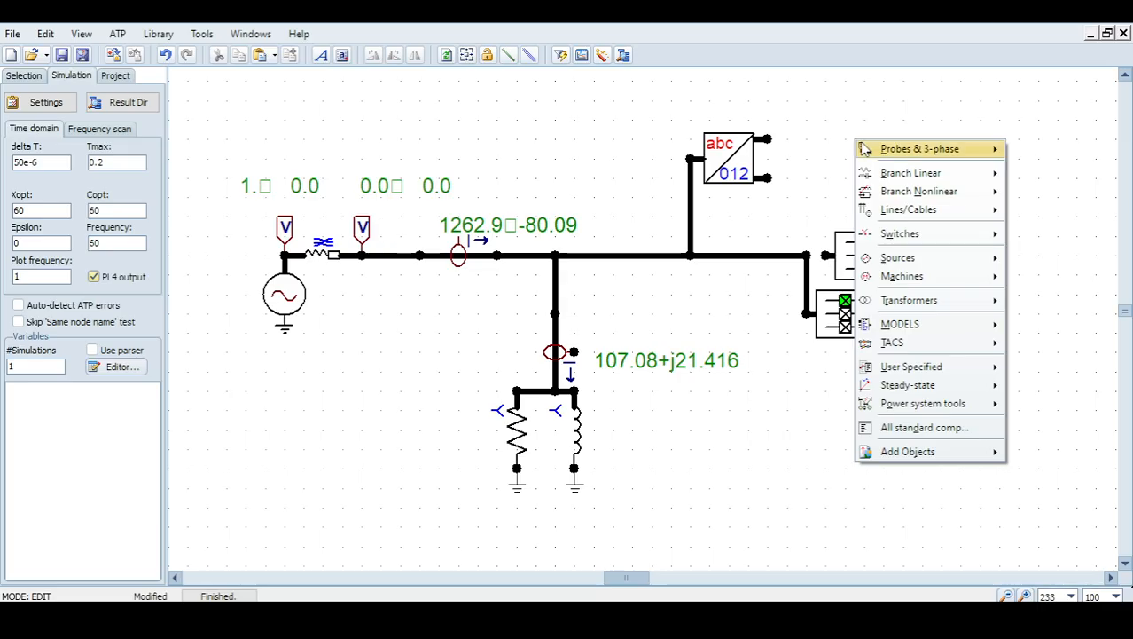
{"action": "mouse_move", "coordinate": [865, 149]}
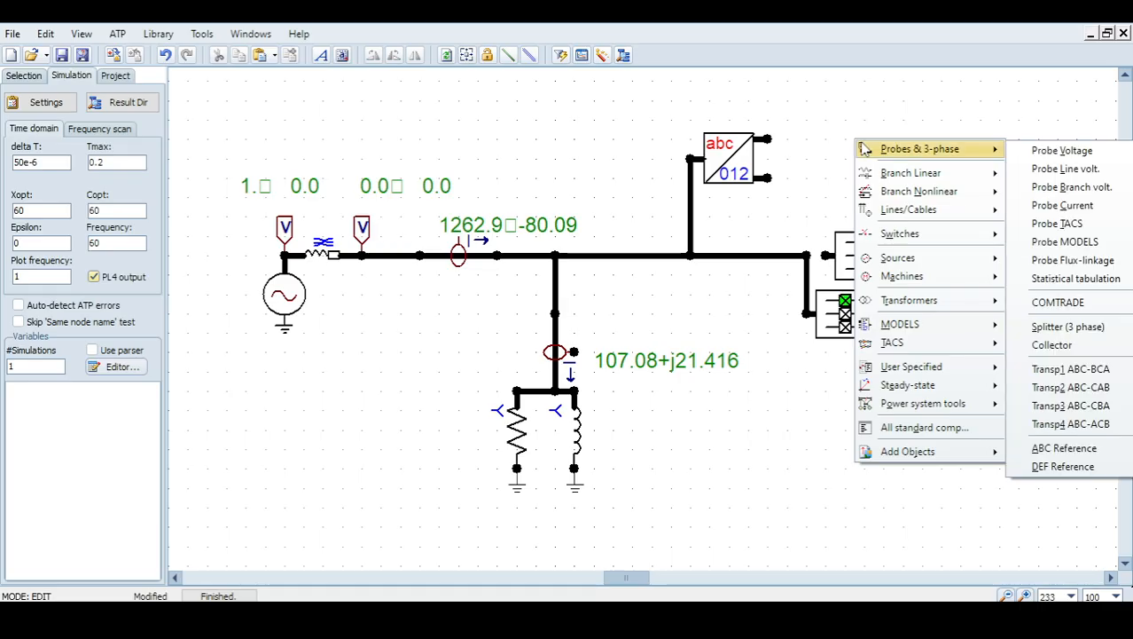
{"action": "left_click", "coordinate": [463, 129]}
{"action": "right_click", "coordinate": [539, 152]}
{"action": "mouse_move", "coordinate": [631, 162]}
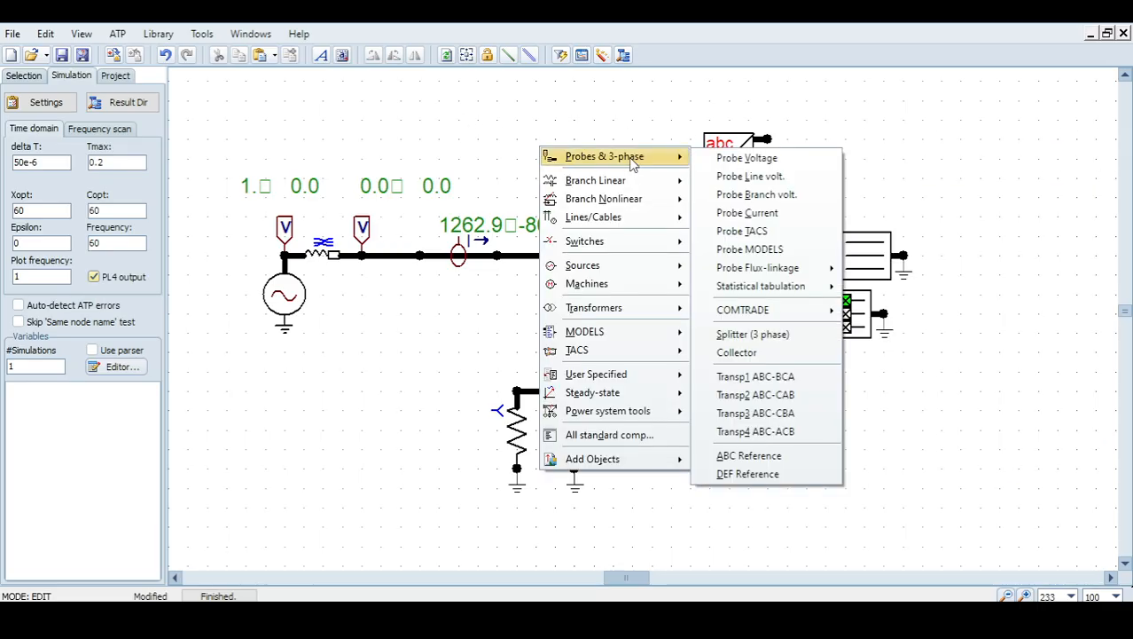
{"action": "left_click", "coordinate": [749, 249]}
{"action": "left_click_drag", "start_coordinate": [686, 176], "coordinate": [807, 117]}
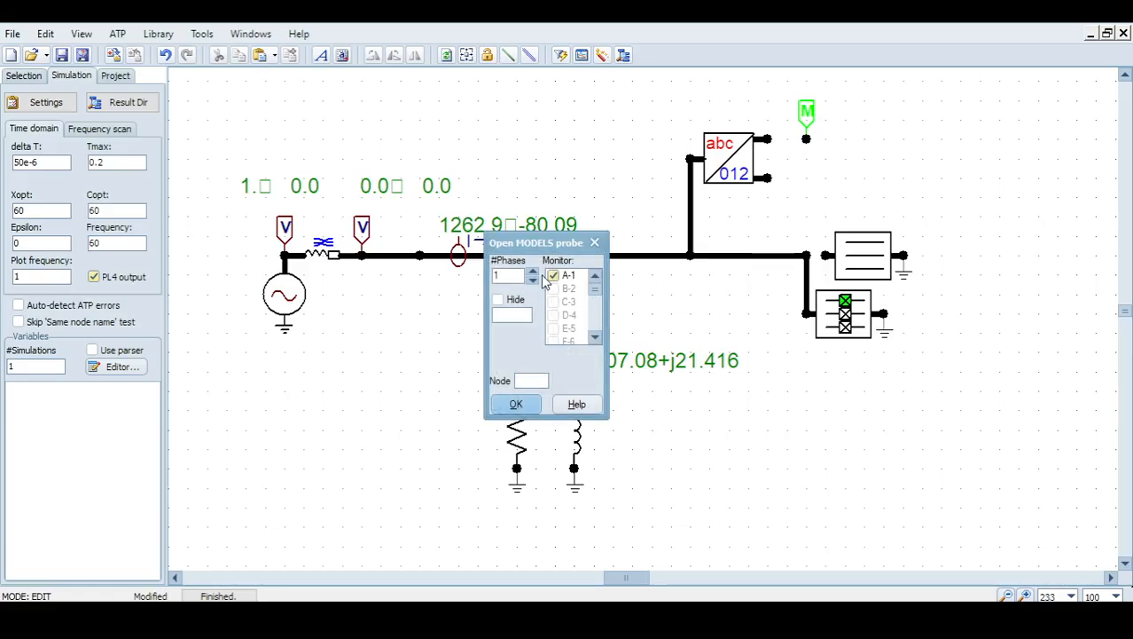
Set the MODELS probe to monitor A-1, B-2 and C-3, and connect it to the abc-to-012 block's upper output
{"action": "left_click", "coordinate": [554, 288]}
{"action": "left_click", "coordinate": [554, 301]}
{"action": "left_click", "coordinate": [517, 404]}
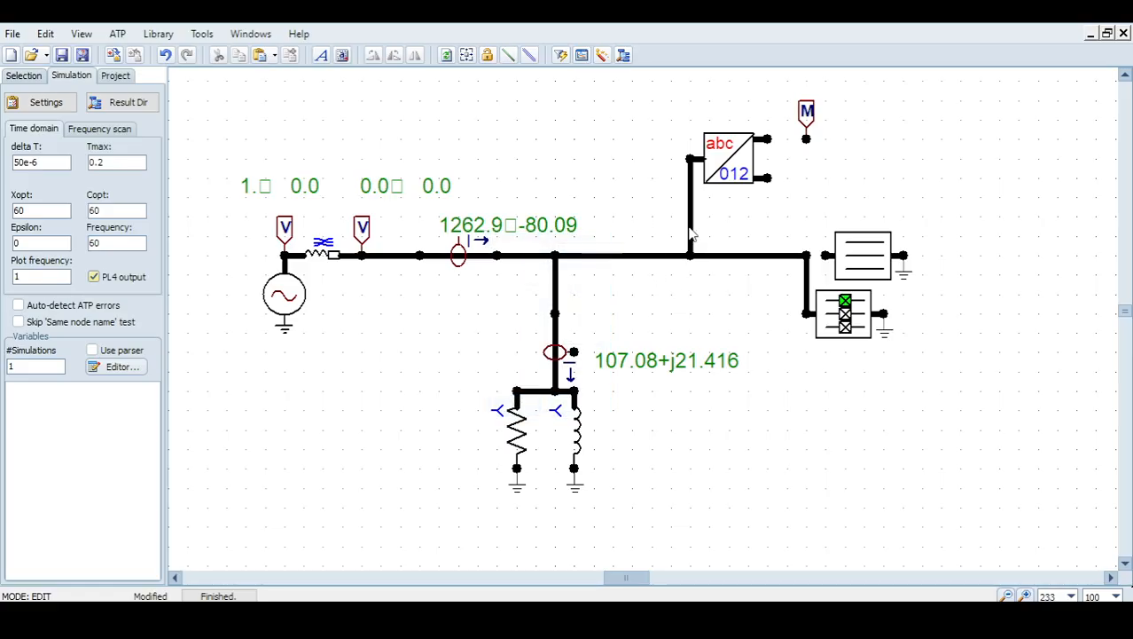
{"action": "left_click", "coordinate": [807, 145]}
Record the abc-to-012 block's real-part outputs SEQre[1], SEQre[2] and SEQre[3] in its model record
{"action": "double_click", "coordinate": [743, 166]}
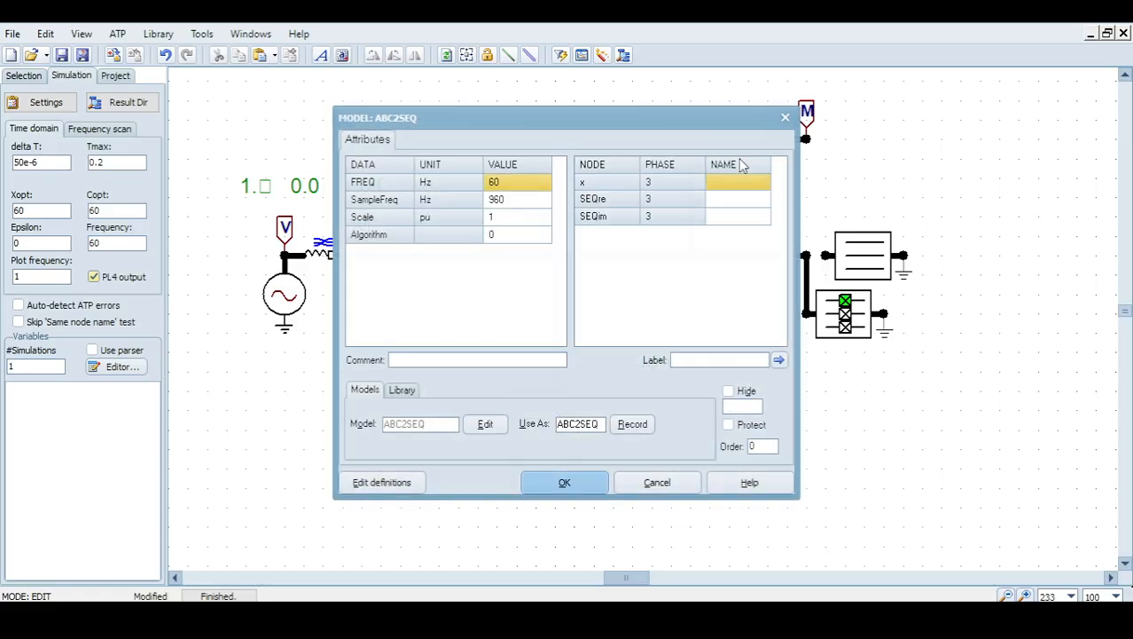
{"action": "left_click", "coordinate": [631, 424]}
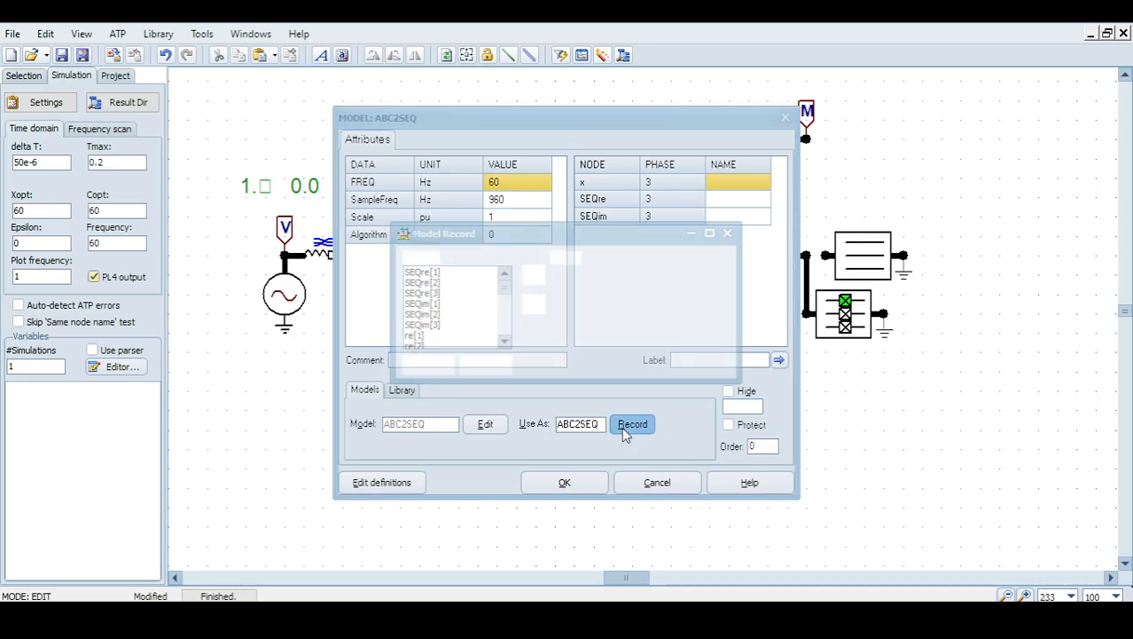
{"action": "left_click", "coordinate": [428, 273]}
{"action": "left_click", "coordinate": [528, 276]}
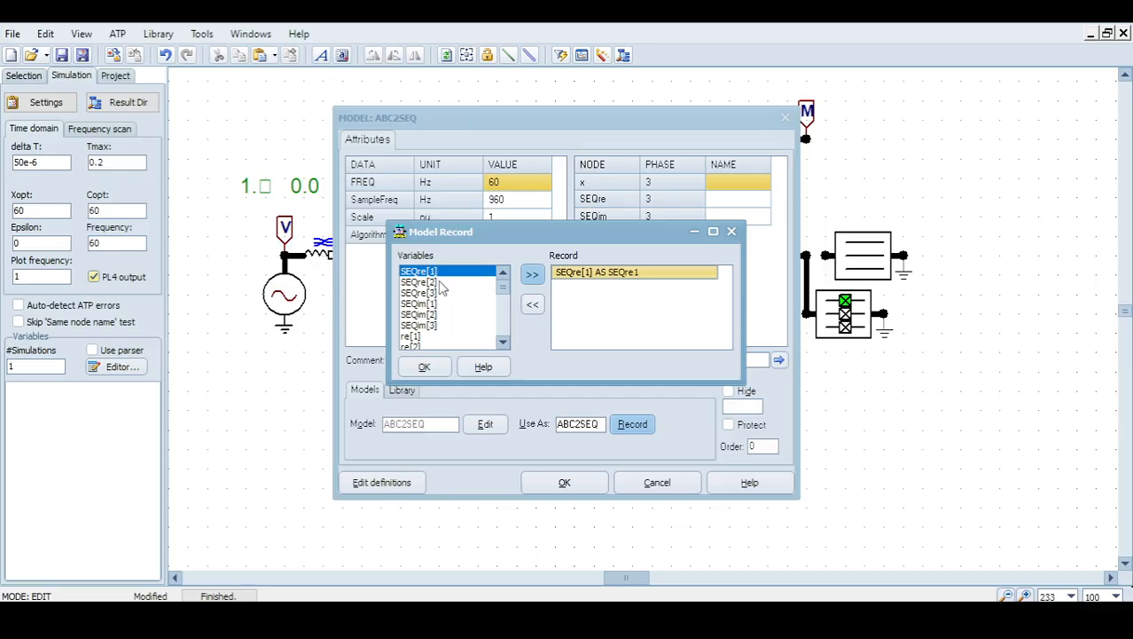
{"action": "left_click", "coordinate": [438, 282]}
{"action": "left_click", "coordinate": [530, 277]}
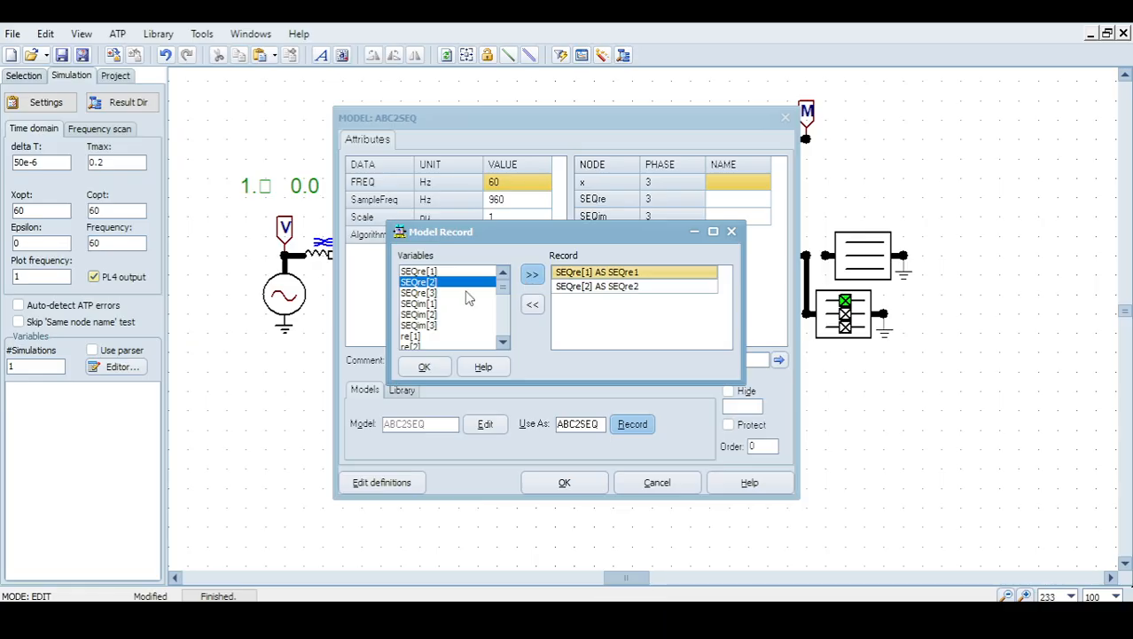
{"action": "left_click", "coordinate": [442, 293]}
{"action": "left_click", "coordinate": [531, 275]}
{"action": "left_click", "coordinate": [444, 305]}
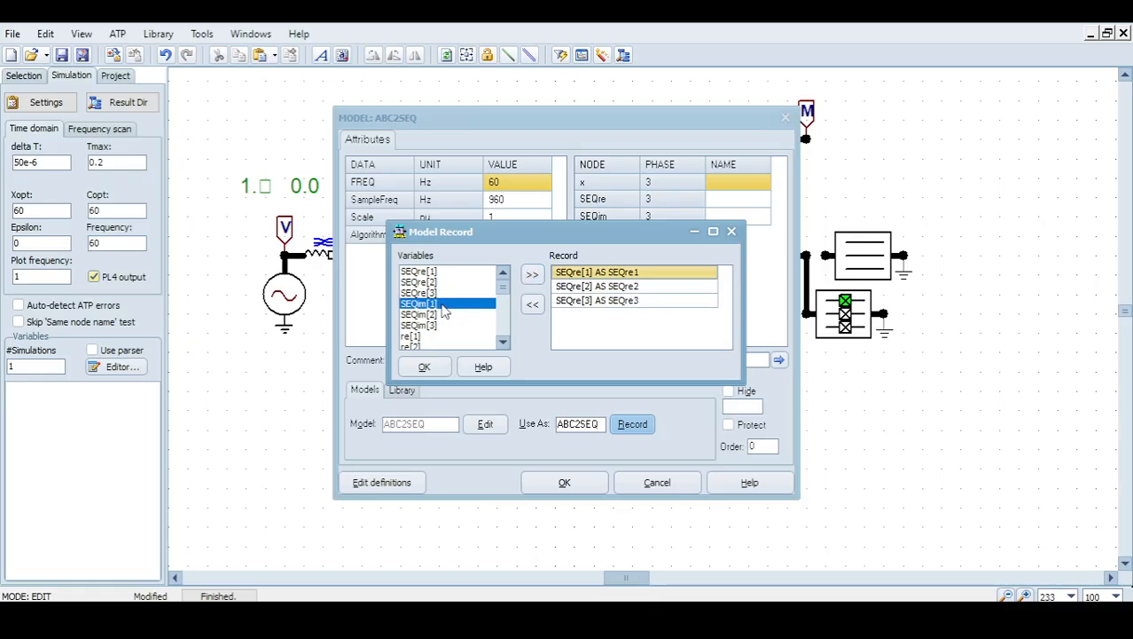
{"action": "left_click", "coordinate": [531, 275]}
{"action": "left_click", "coordinate": [454, 316]}
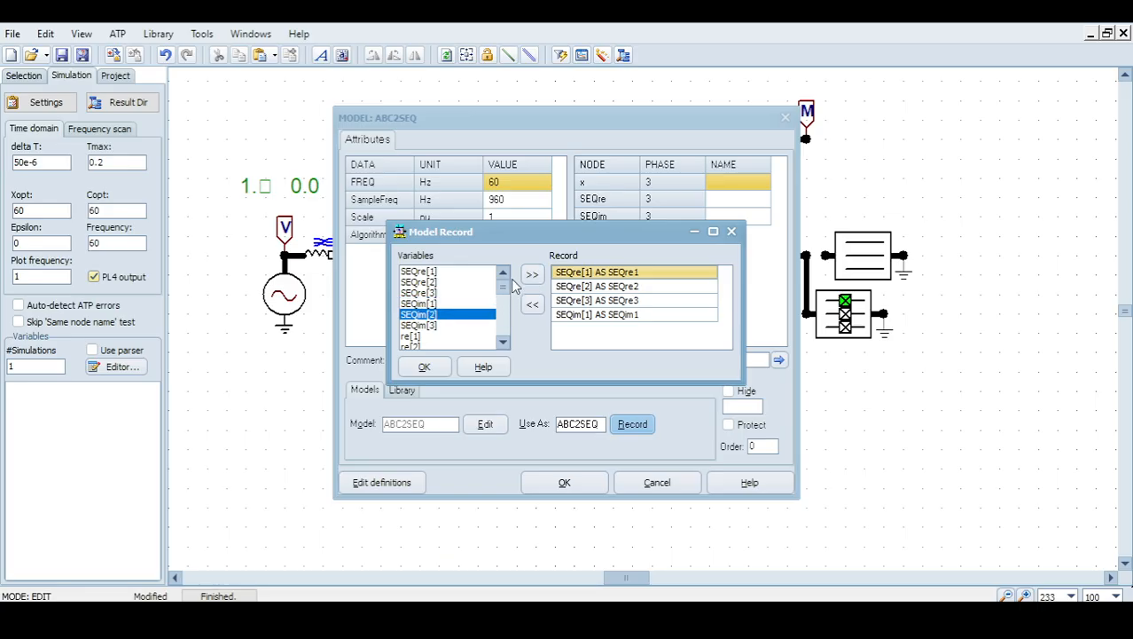
{"action": "left_click", "coordinate": [531, 275]}
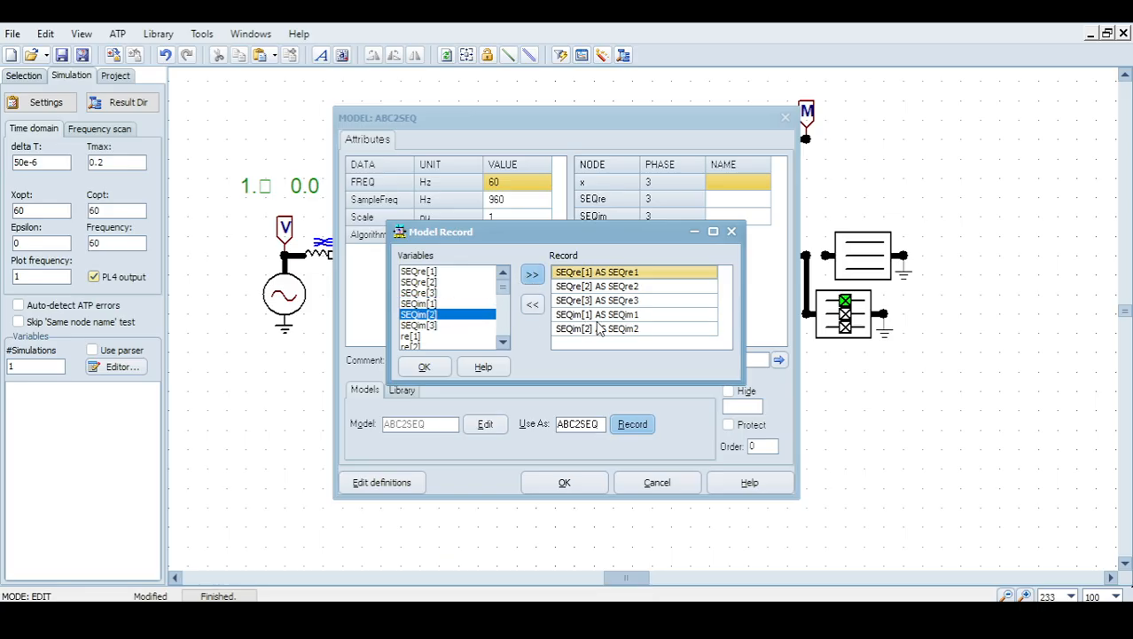
{"action": "left_click", "coordinate": [598, 328]}
{"action": "left_click", "coordinate": [532, 304]}
{"action": "left_click", "coordinate": [532, 305]}
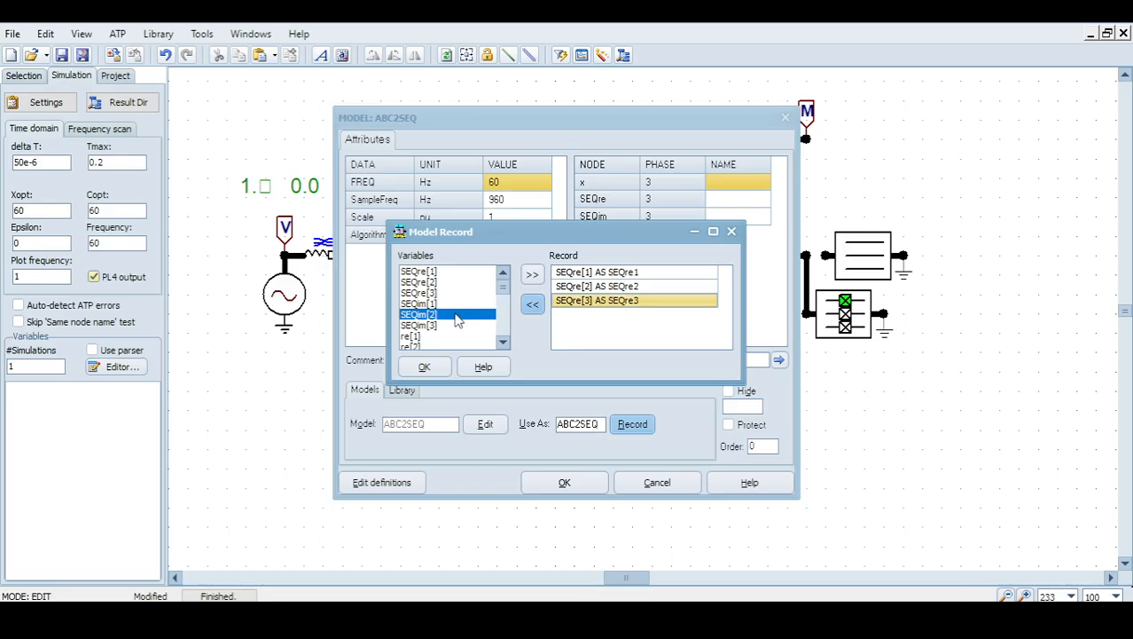
Record the imaginary-part outputs SEQim[1], SEQim[2] and SEQim[3], and accept the model record and the block's settings
{"action": "left_click", "coordinate": [443, 304]}
{"action": "left_click", "coordinate": [531, 275]}
{"action": "left_click", "coordinate": [474, 313]}
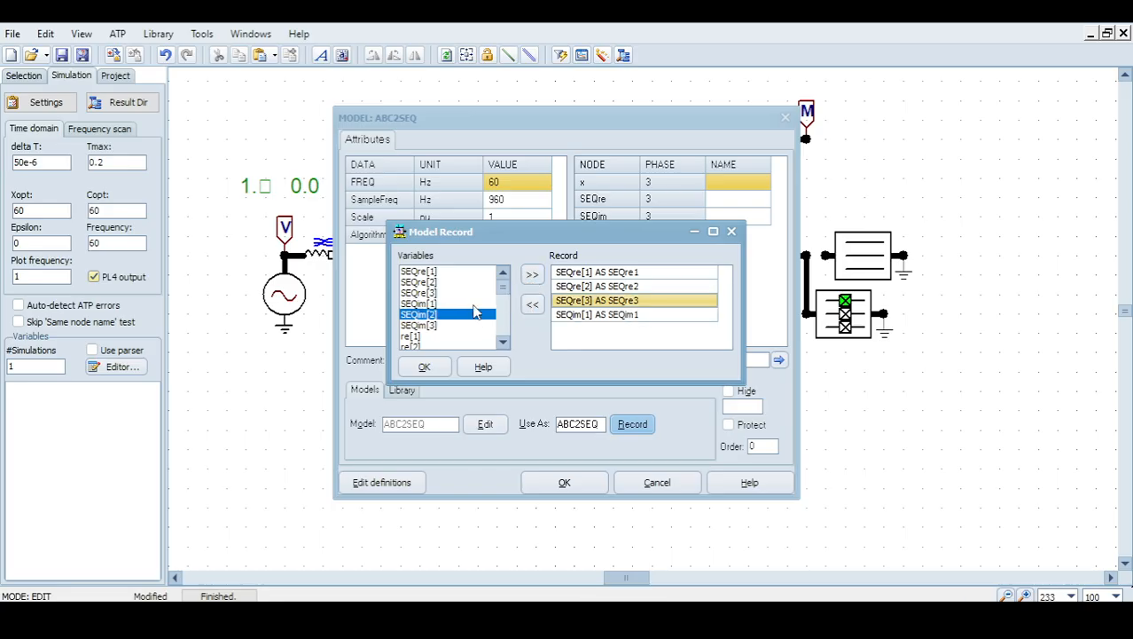
{"action": "left_click", "coordinate": [531, 274]}
{"action": "left_click", "coordinate": [439, 326]}
{"action": "left_click", "coordinate": [531, 275]}
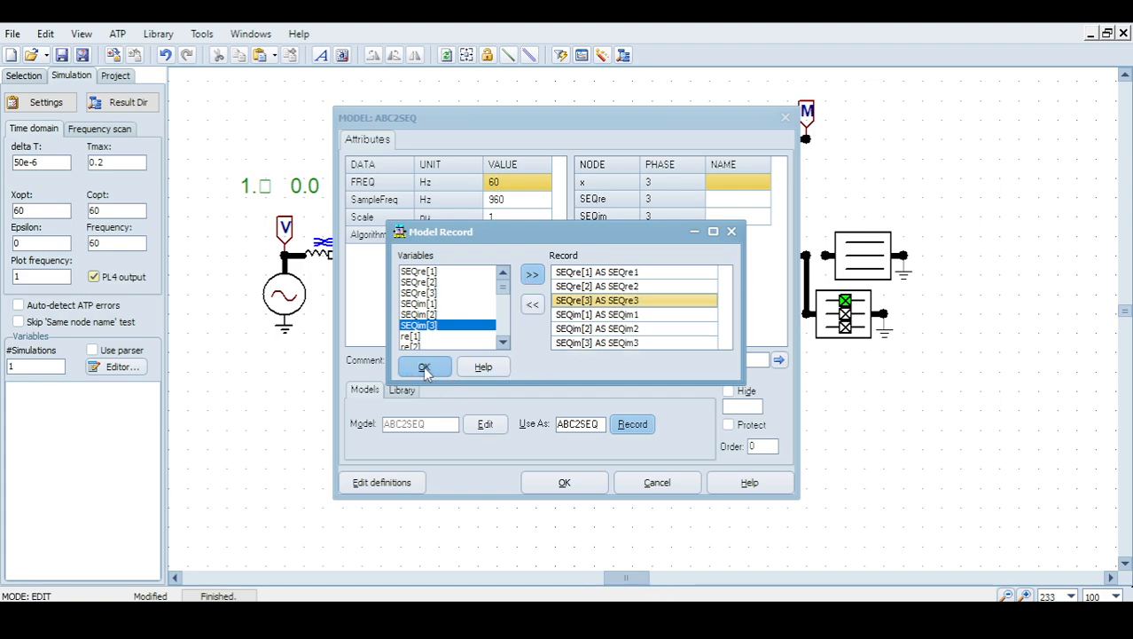
{"action": "left_click", "coordinate": [424, 369]}
{"action": "left_click", "coordinate": [551, 486]}
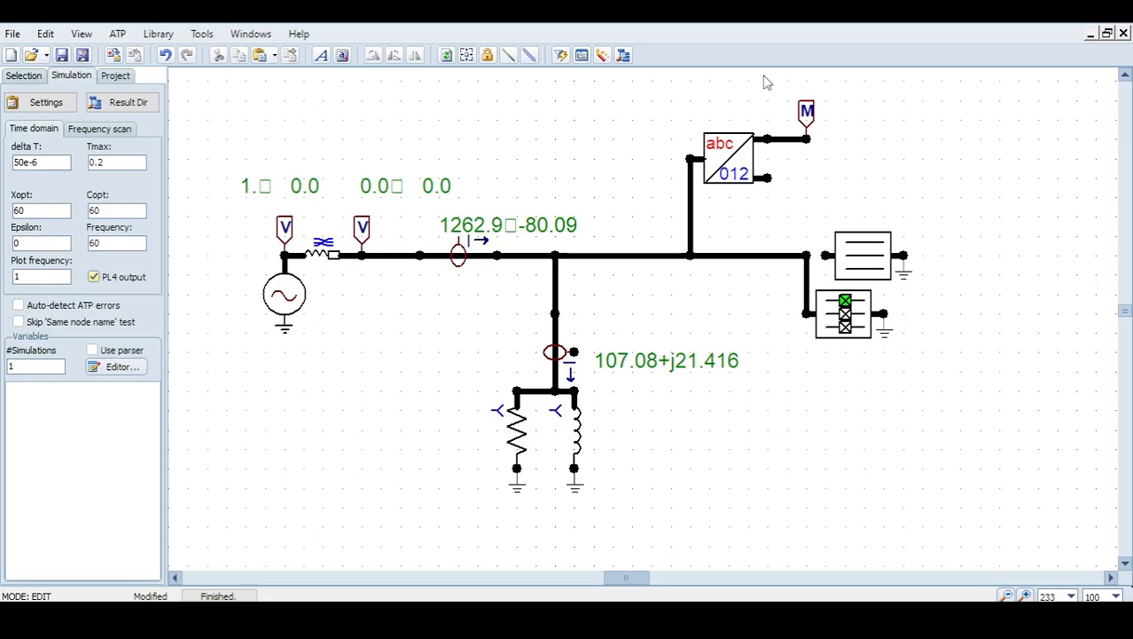
Delete the MODELS probe with its connection to the abc-to-012 block, and run the ATP simulation
{"action": "left_click_drag", "start_coordinate": [765, 76], "coordinate": [815, 162]}
{"action": "key", "text": "Delete"}
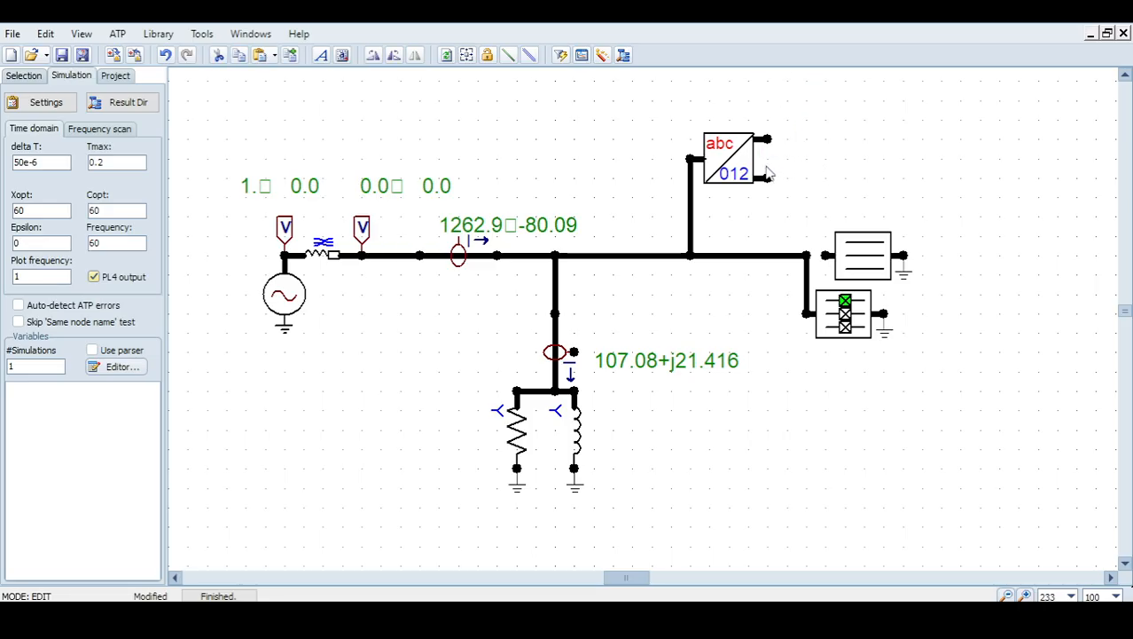
{"action": "left_click", "coordinate": [560, 56]}
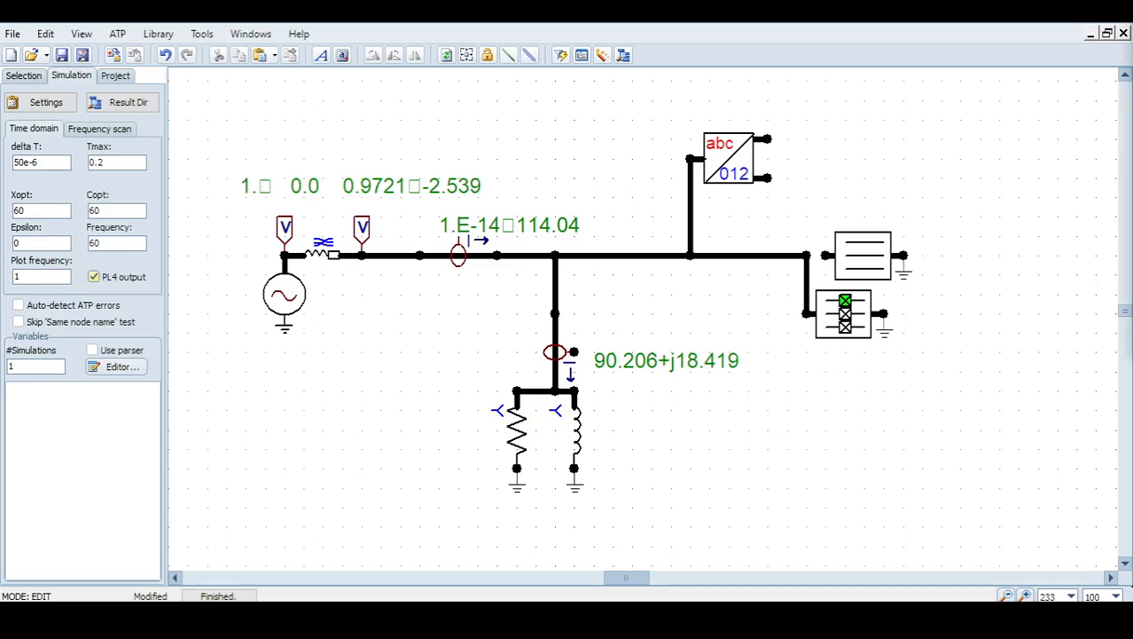
Enlarge the PlotXY data selection window and plot m:SEQRE1 and m:SEQIM1 against time
{"action": "left_click_drag", "start_coordinate": [980, 62], "coordinate": [149, 42]}
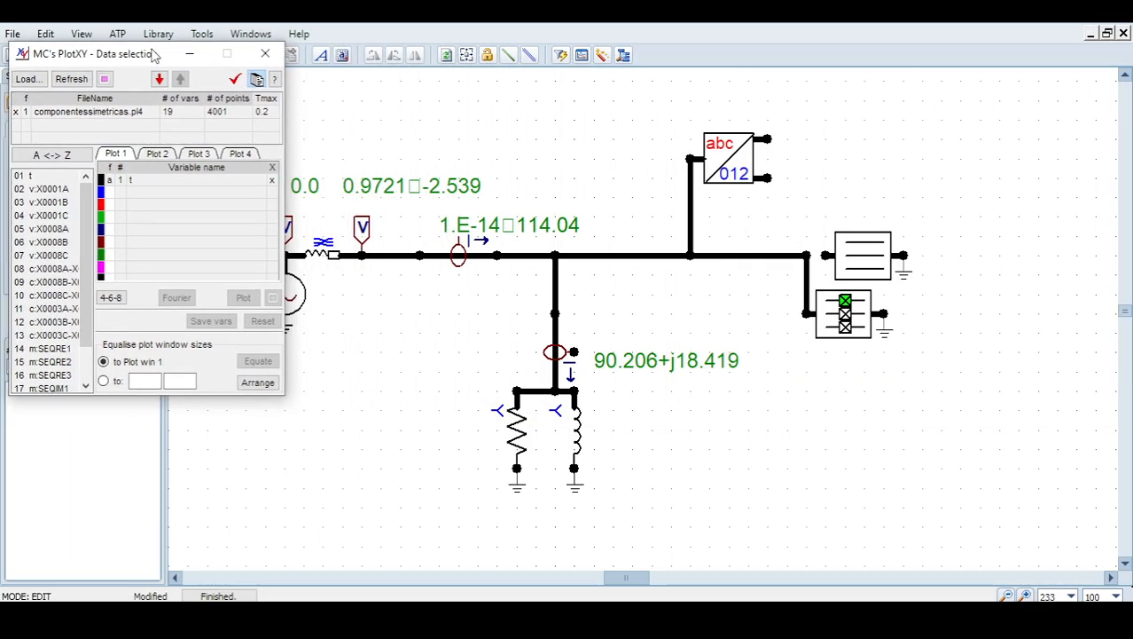
{"action": "double_click", "coordinate": [151, 44]}
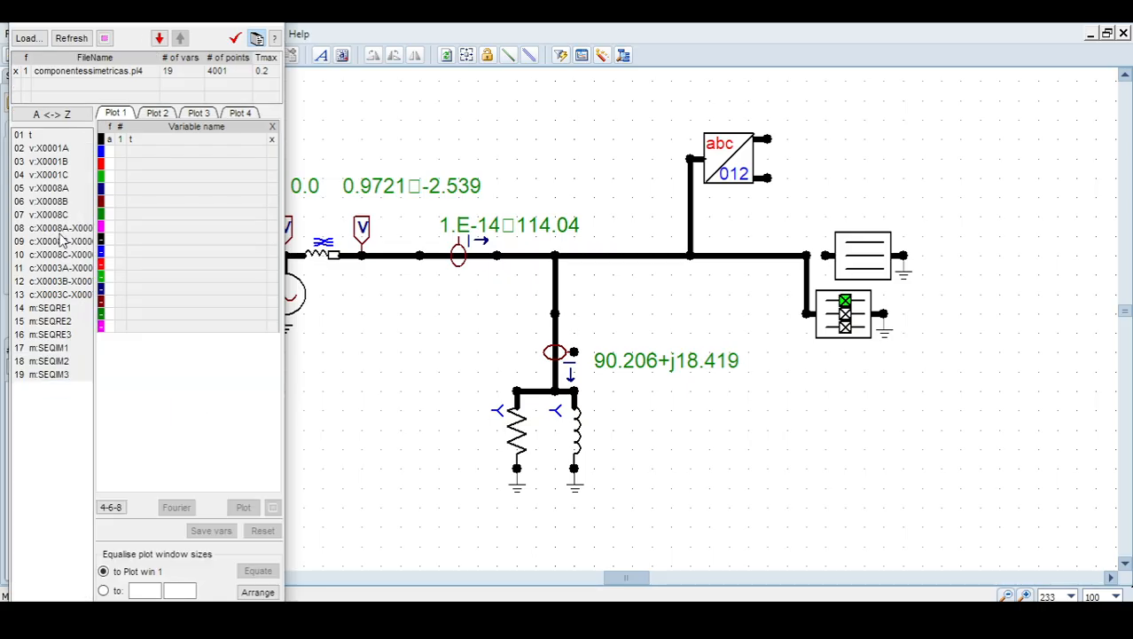
{"action": "left_click", "coordinate": [55, 308]}
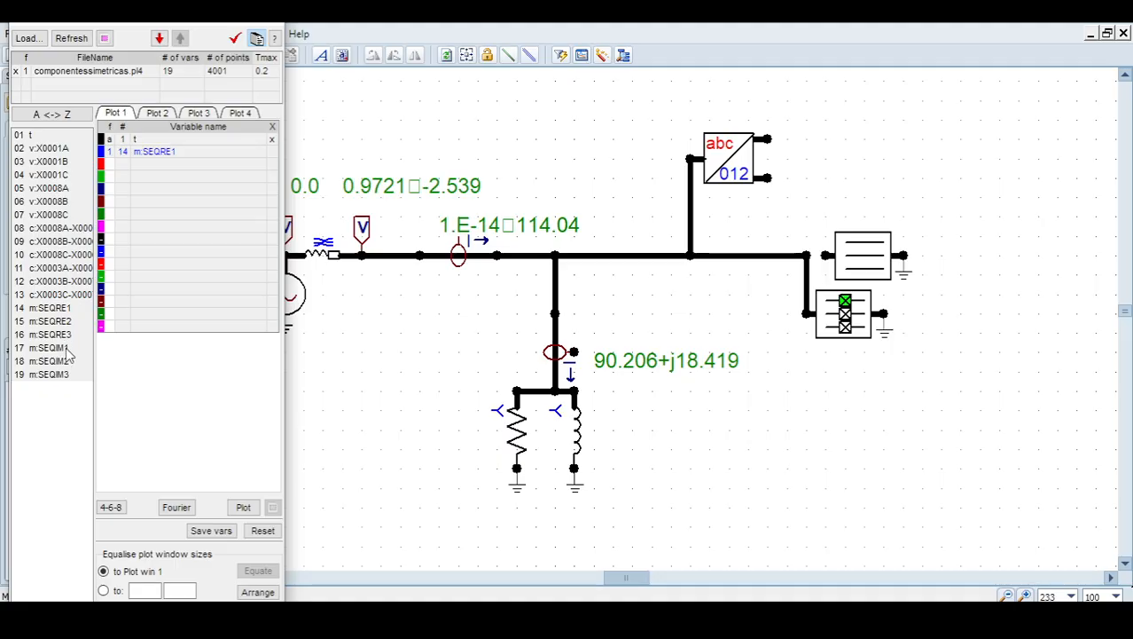
{"action": "left_click", "coordinate": [64, 349]}
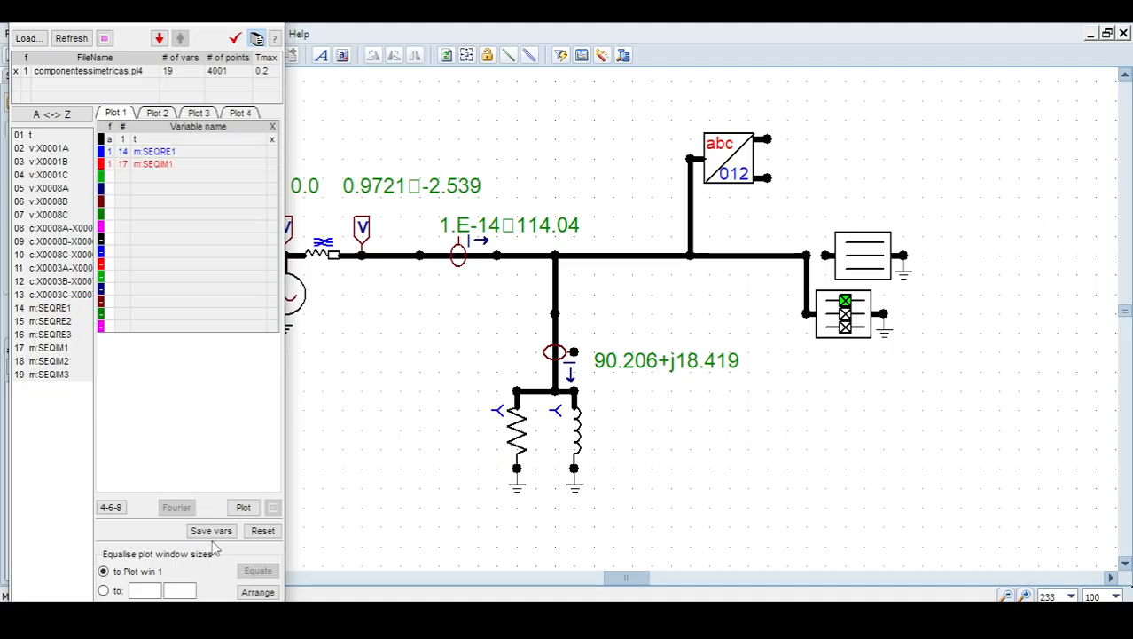
{"action": "left_click", "coordinate": [240, 510]}
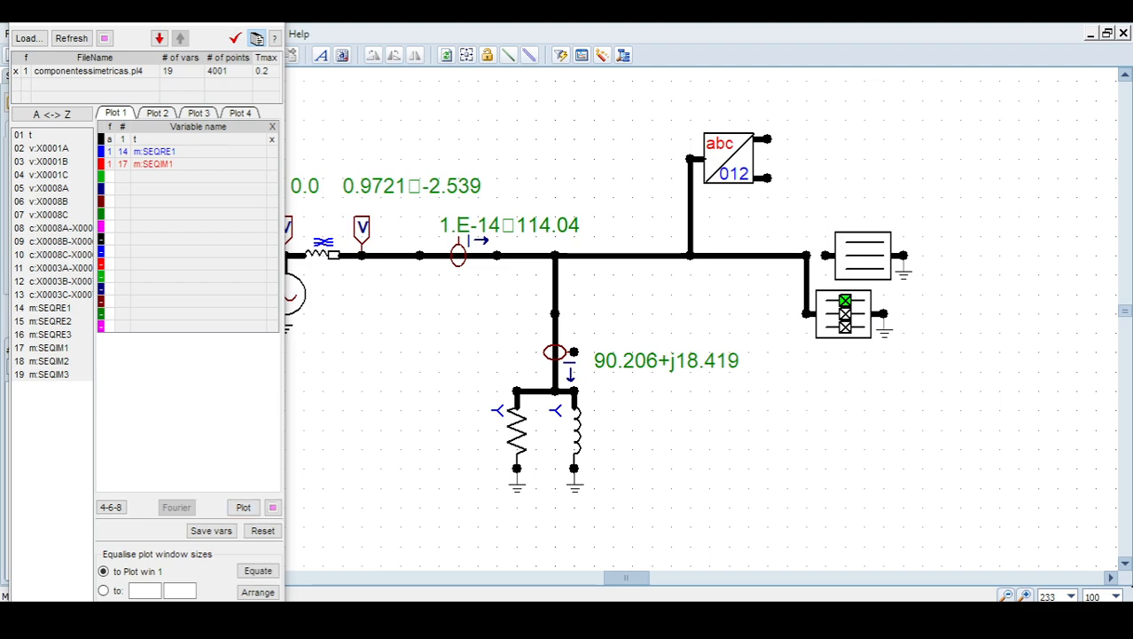
{"action": "left_click_drag", "start_coordinate": [1091, 98], "coordinate": [455, 131]}
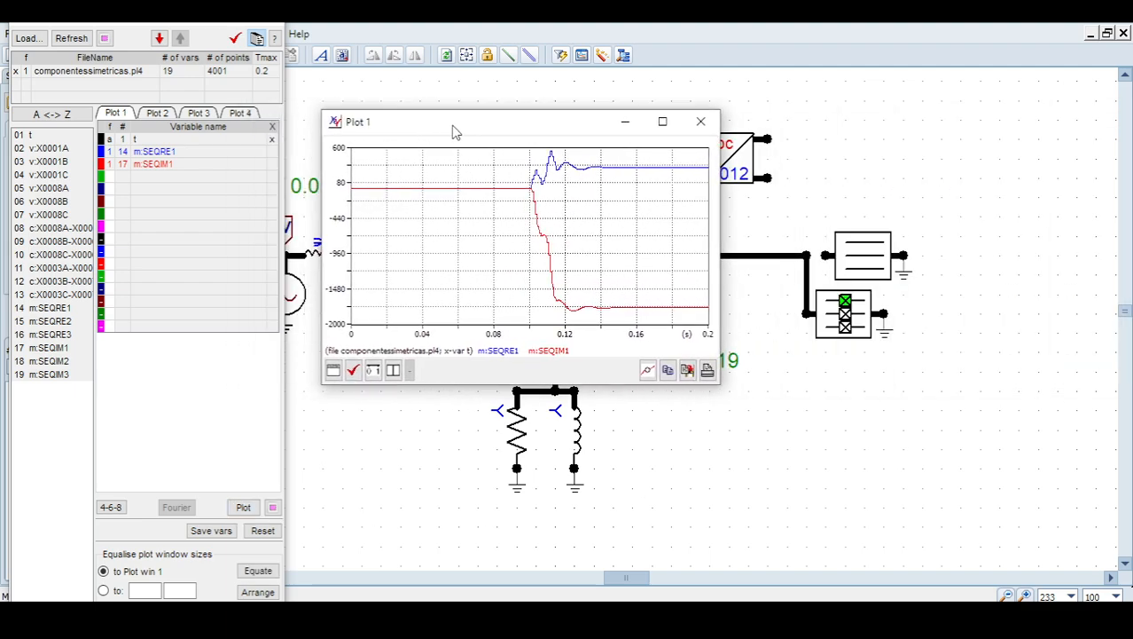
Examine the SEQRE1 and SEQIM1 curves before and after the fault, and return to the circuit in ATPDraw
{"action": "left_click_drag", "start_coordinate": [344, 177], "coordinate": [456, 208]}
{"action": "left_click_drag", "start_coordinate": [337, 213], "coordinate": [627, 259]}
{"action": "left_click_drag", "start_coordinate": [349, 216], "coordinate": [698, 246]}
{"action": "right_click", "coordinate": [563, 235]}
{"action": "right_click", "coordinate": [573, 240]}
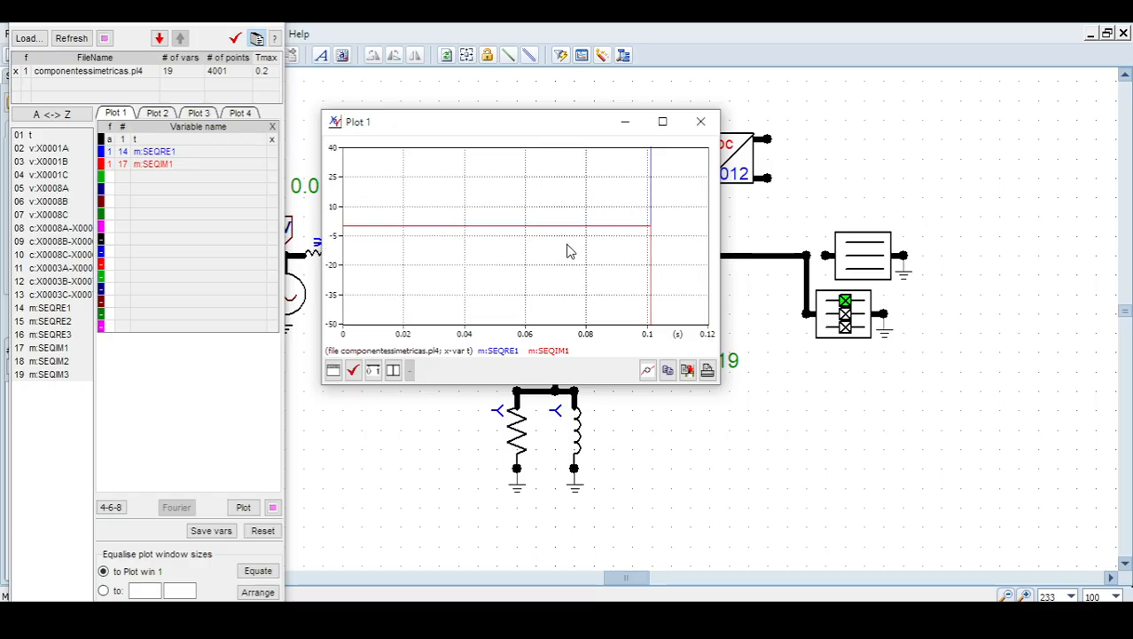
{"action": "right_click", "coordinate": [567, 249]}
{"action": "right_click", "coordinate": [560, 250]}
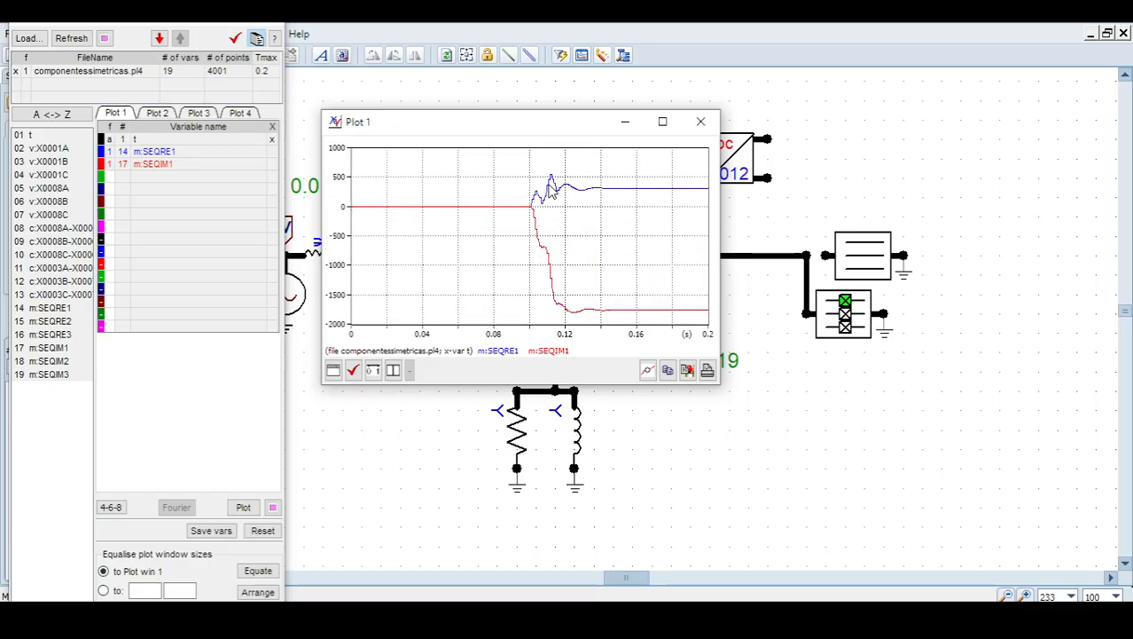
{"action": "left_click", "coordinate": [647, 328]}
{"action": "left_click", "coordinate": [740, 457]}
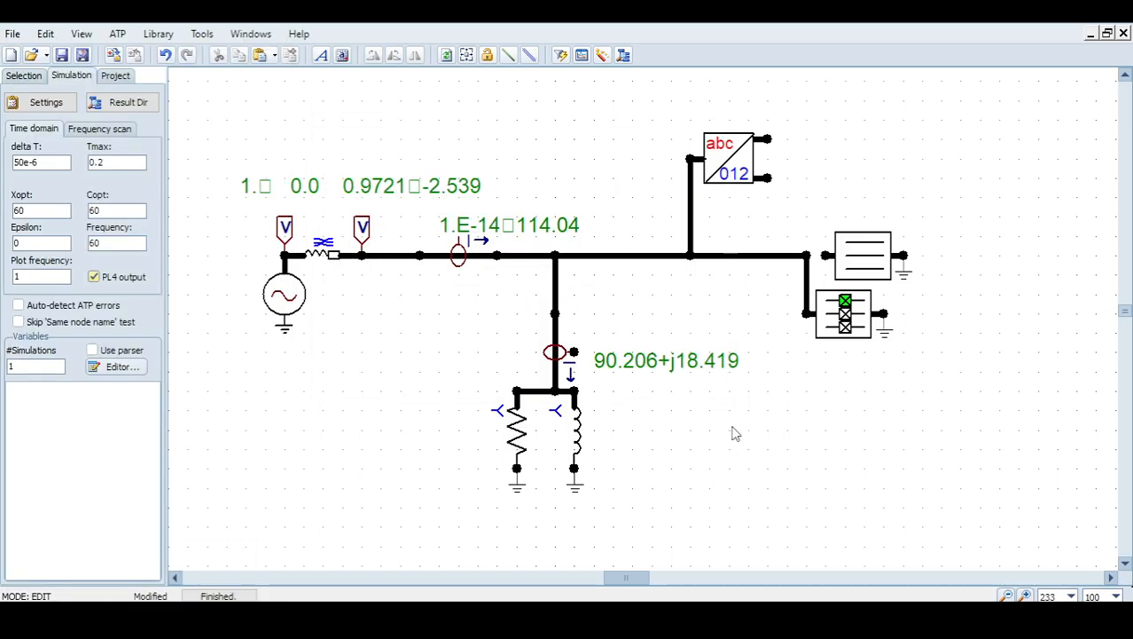
{"action": "right_click", "coordinate": [735, 434]}
{"action": "mouse_move", "coordinate": [831, 374]}
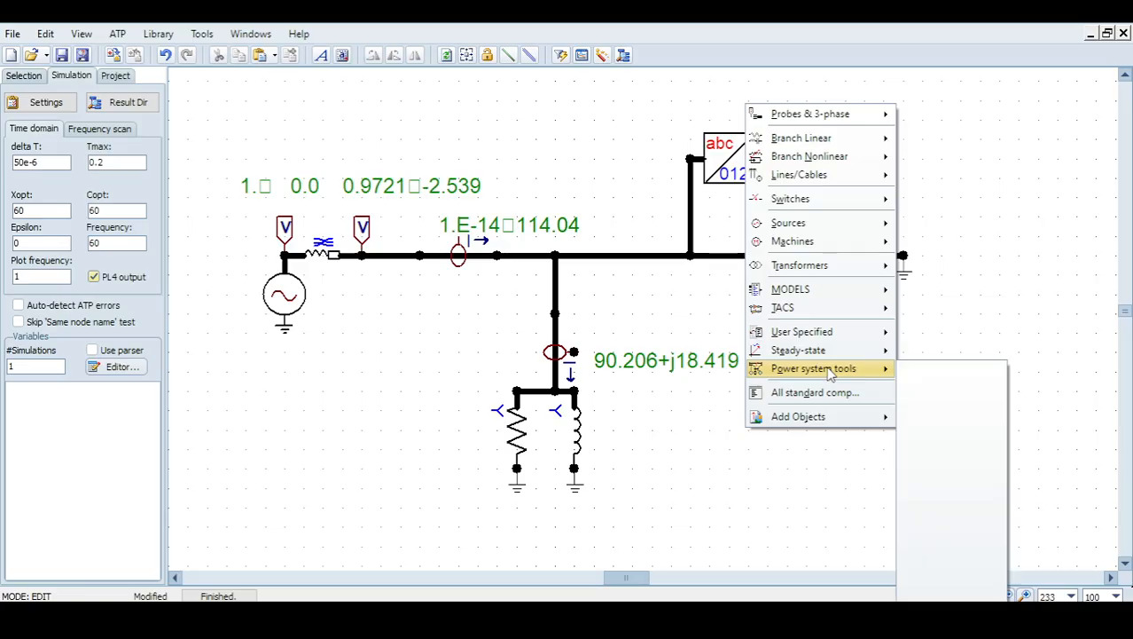
{"action": "mouse_move", "coordinate": [973, 475]}
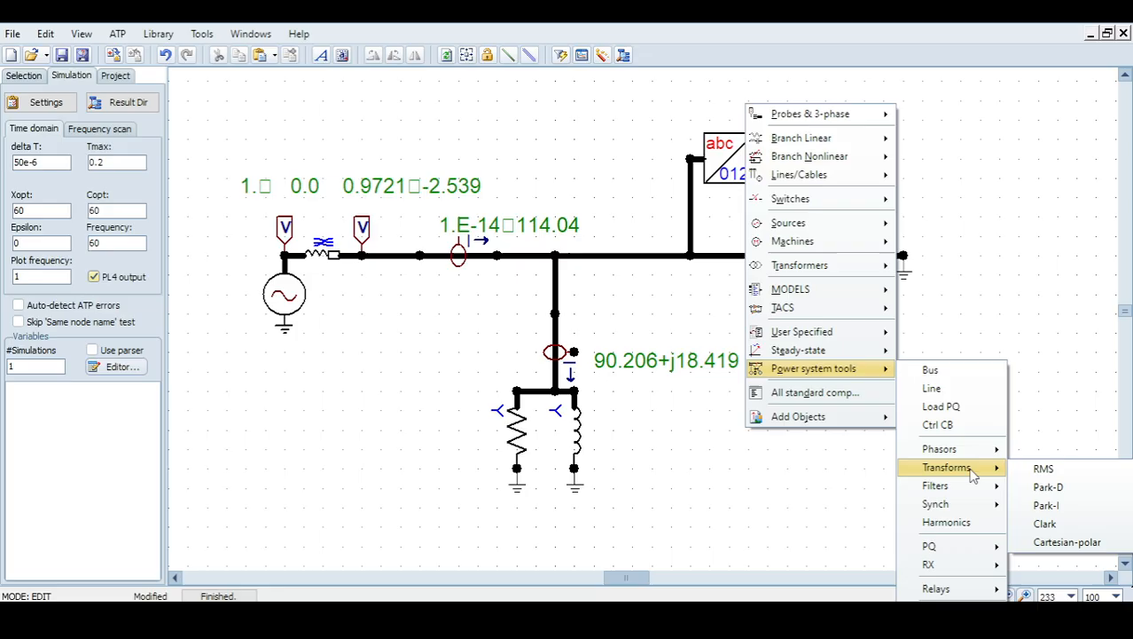
{"action": "left_click", "coordinate": [1060, 542]}
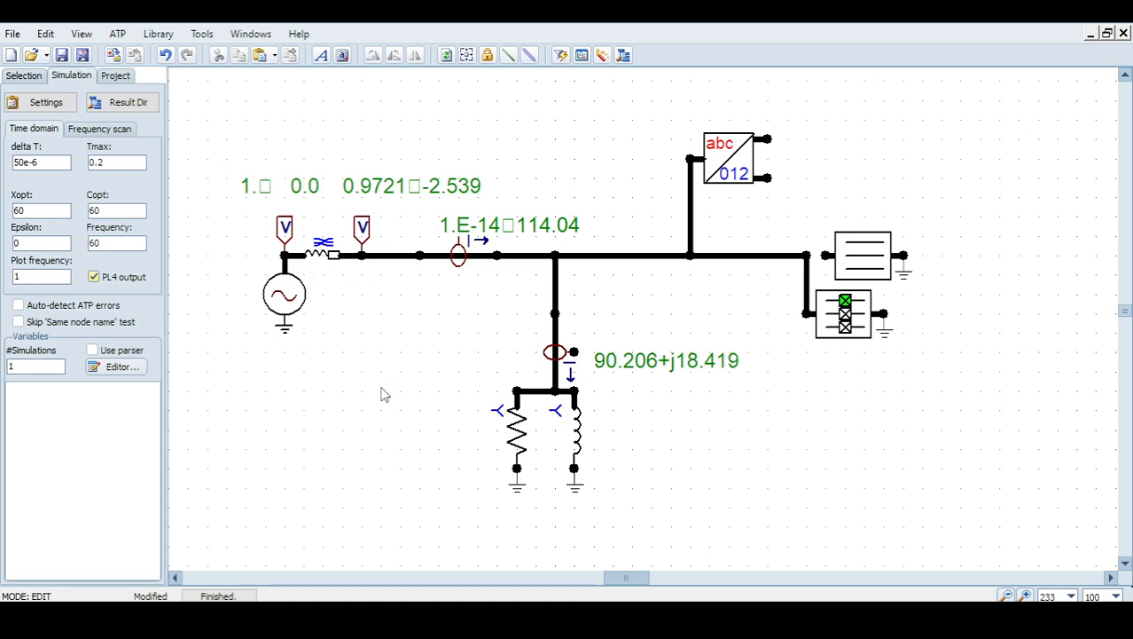
Move the source, its series impedance and both voltage probes away from the line, leaving a gap before the current probe
{"action": "left_click_drag", "start_coordinate": [228, 158], "coordinate": [385, 394]}
{"action": "scroll", "coordinate": [623, 583], "scroll_direction": "left", "scroll_amount": 1}
{"action": "scroll", "coordinate": [624, 583], "scroll_direction": "left", "scroll_amount": 9}
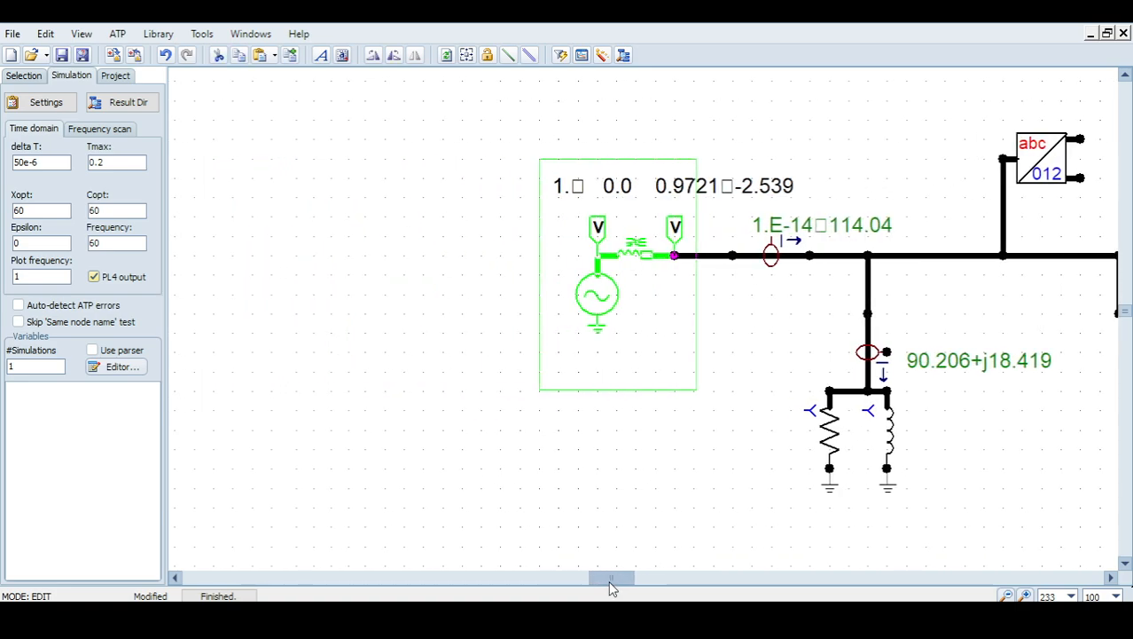
{"action": "left_click_drag", "start_coordinate": [624, 305], "coordinate": [446, 308]}
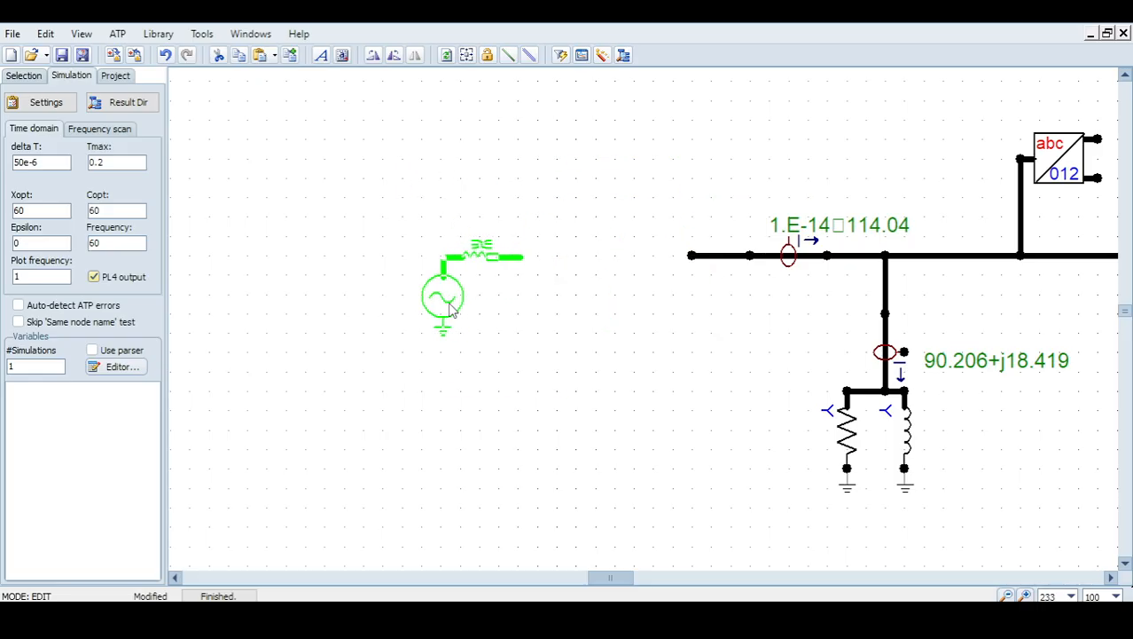
{"action": "left_click", "coordinate": [913, 565]}
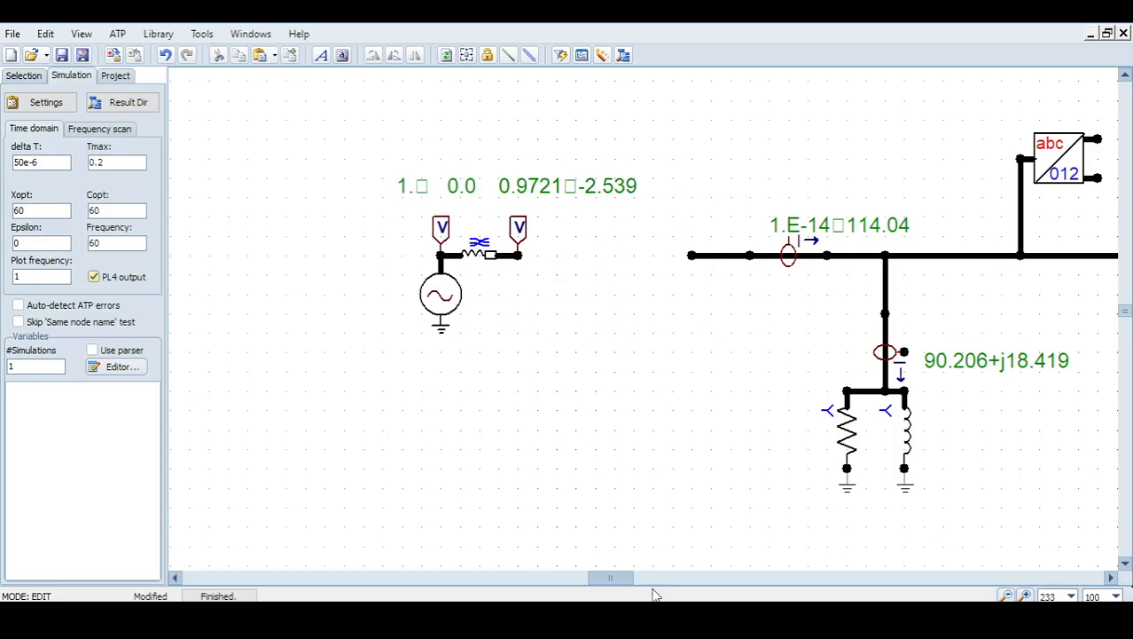
Insert a three-phase time-controlled switch with -1 s closing and 1000 s opening times at the open line end before the current probe
{"action": "left_click_drag", "start_coordinate": [615, 576], "coordinate": [625, 576]}
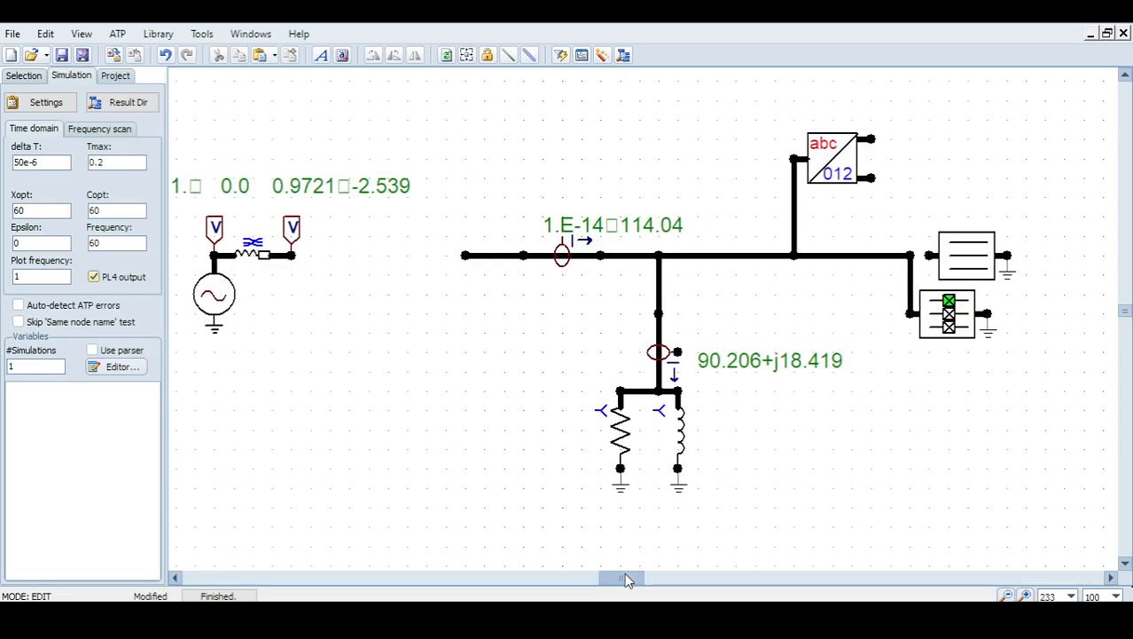
{"action": "right_click", "coordinate": [452, 334]}
{"action": "mouse_move", "coordinate": [543, 103]}
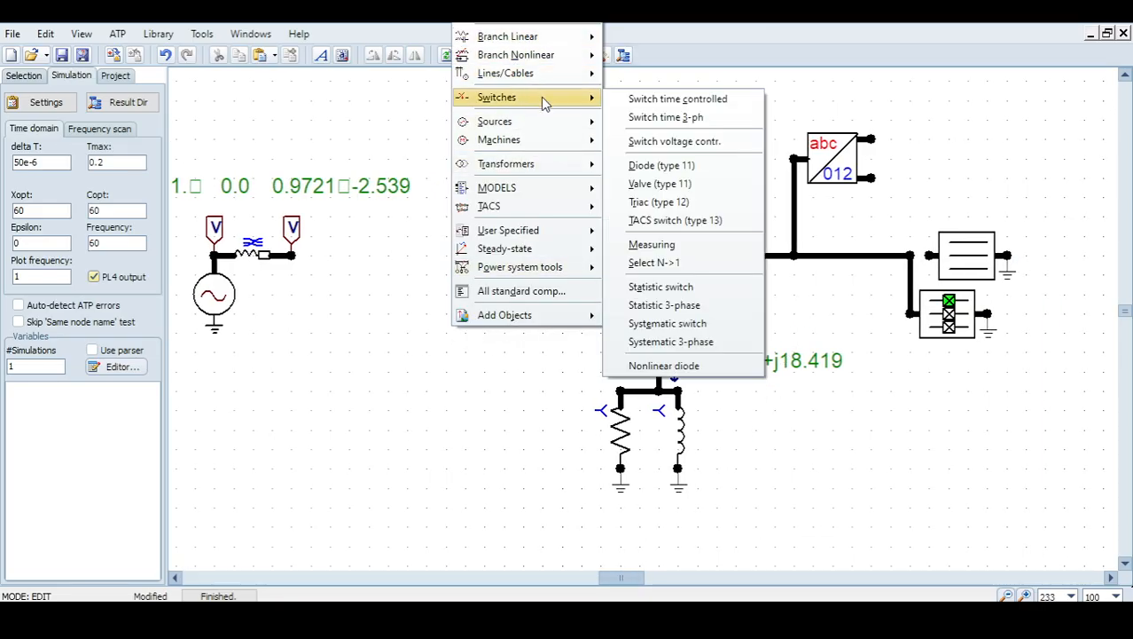
{"action": "left_click", "coordinate": [665, 117]}
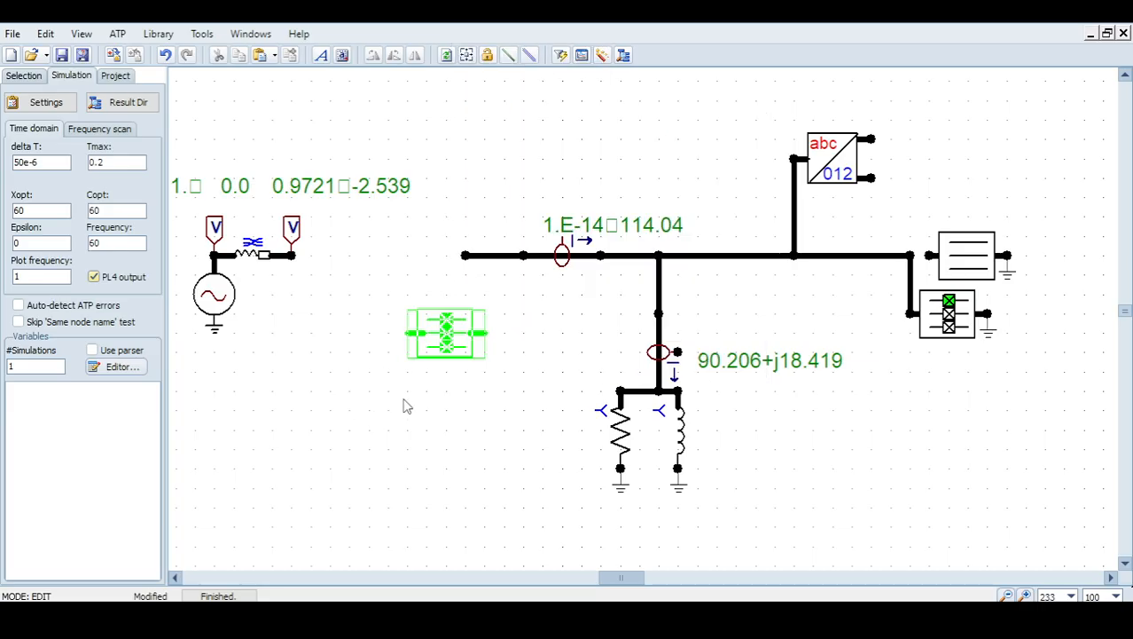
{"action": "left_click", "coordinate": [434, 354]}
{"action": "double_click", "coordinate": [439, 350]}
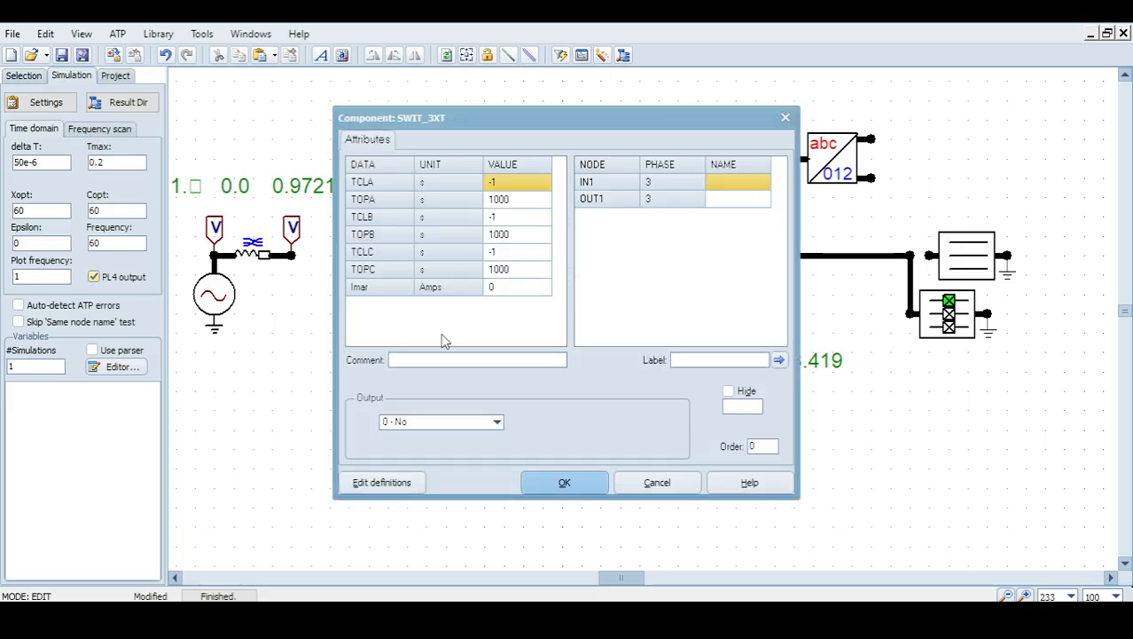
{"action": "left_click", "coordinate": [537, 481]}
{"action": "left_click_drag", "start_coordinate": [459, 332], "coordinate": [431, 255]}
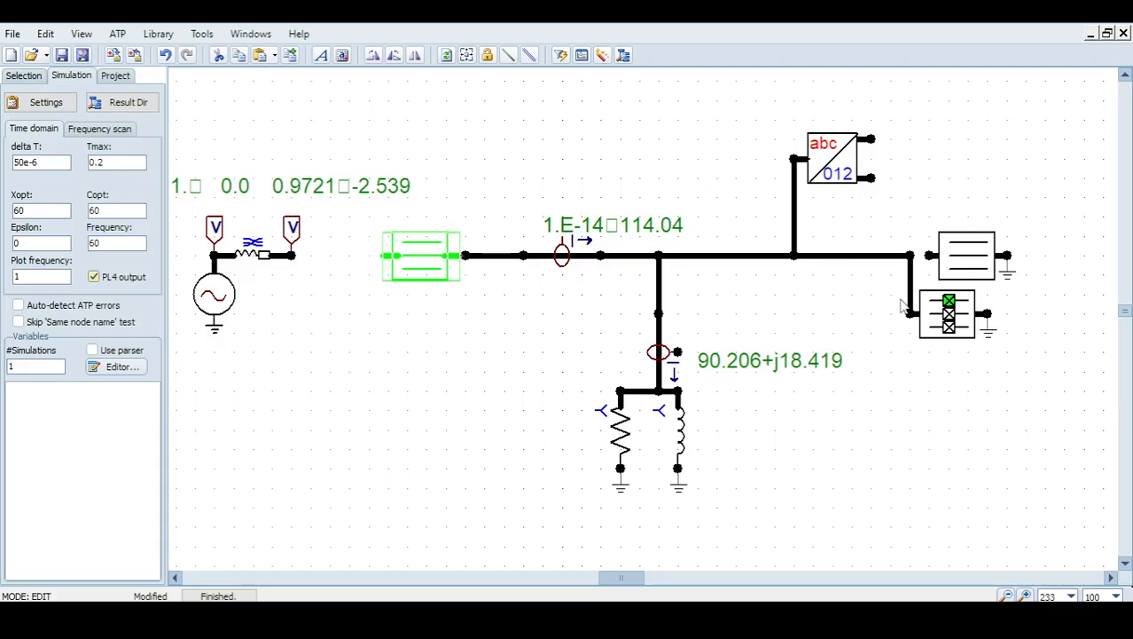
{"action": "key", "text": "Delete"}
Move the abc-to-012 block above the new switch and wire its input to the switch's source-side node
{"action": "left_click_drag", "start_coordinate": [916, 292], "coordinate": [783, 87]}
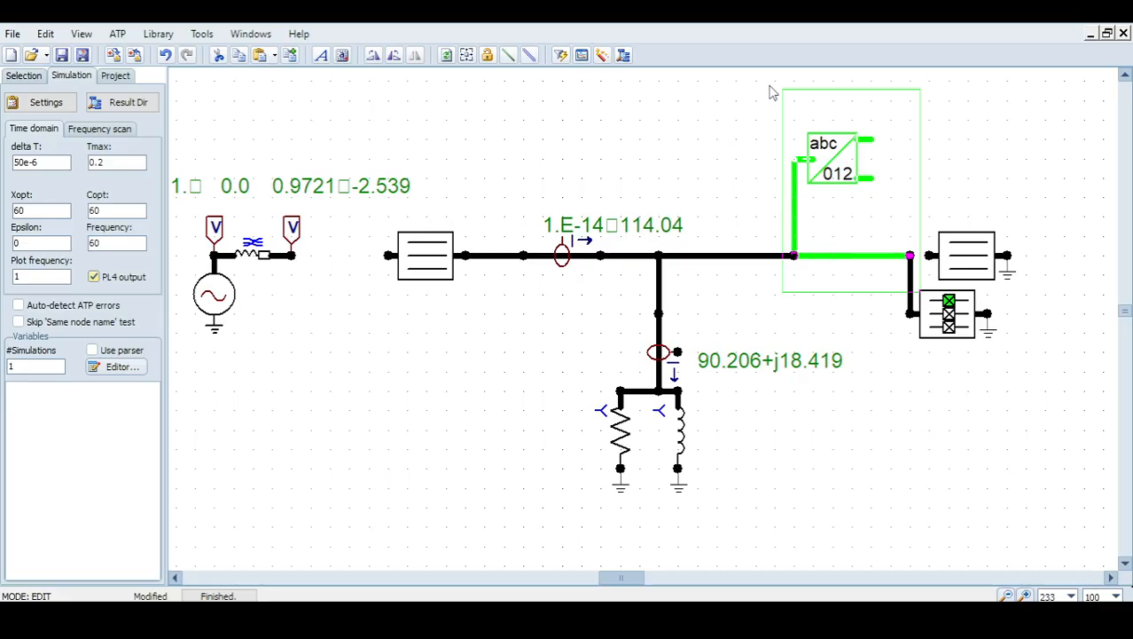
{"action": "key", "text": "Delete"}
{"action": "key", "text": "ctrl+z"}
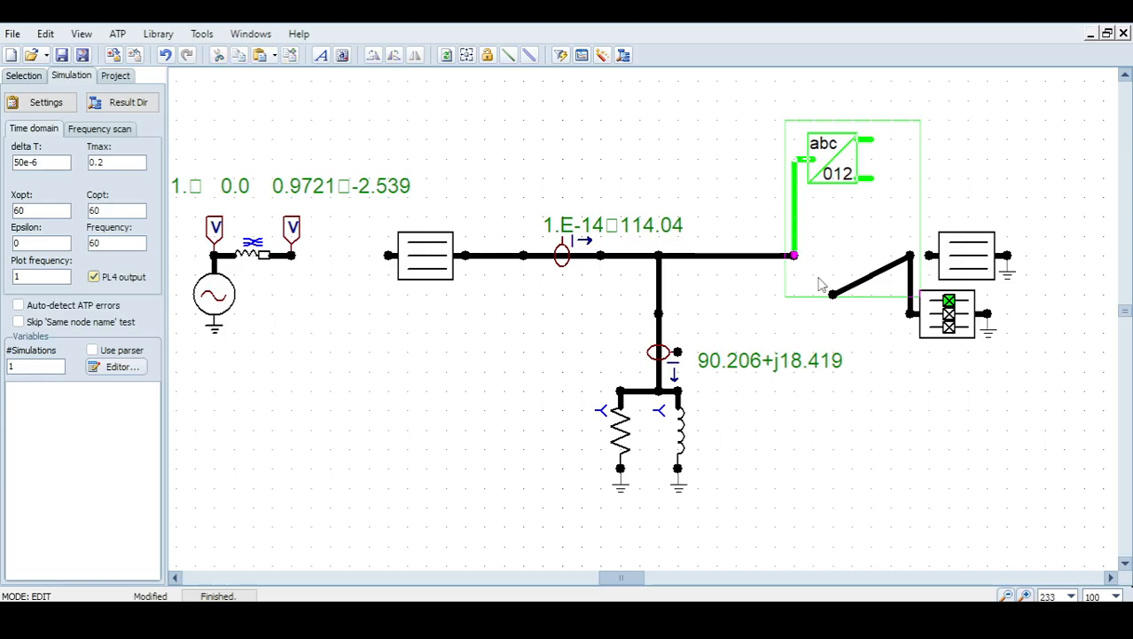
{"action": "left_click_drag", "start_coordinate": [831, 172], "coordinate": [388, 255]}
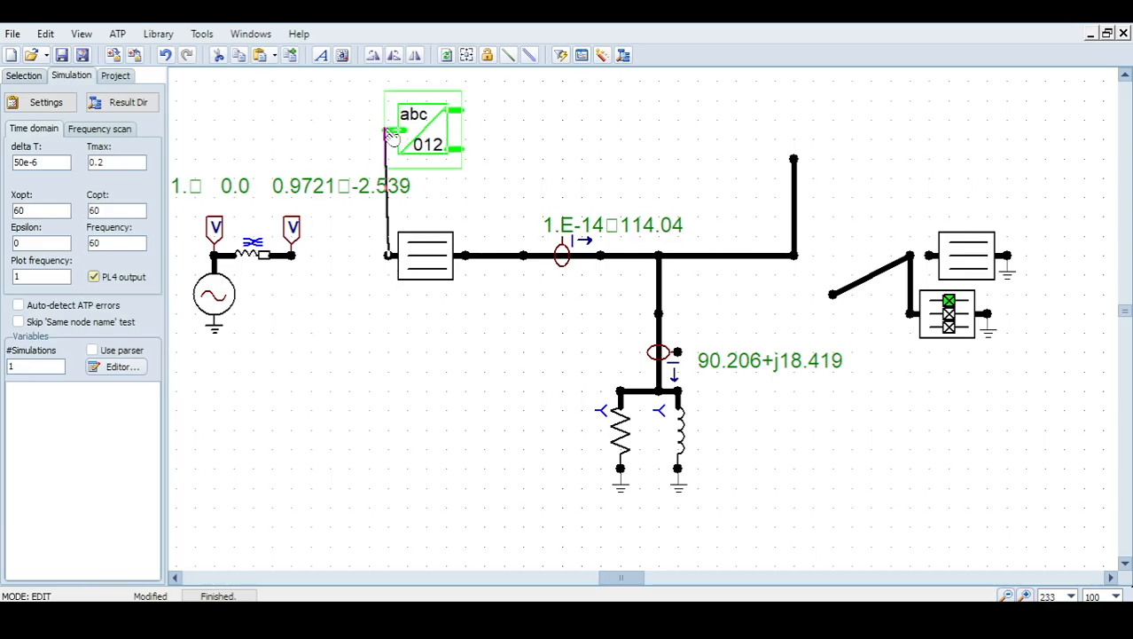
{"action": "left_click", "coordinate": [497, 139]}
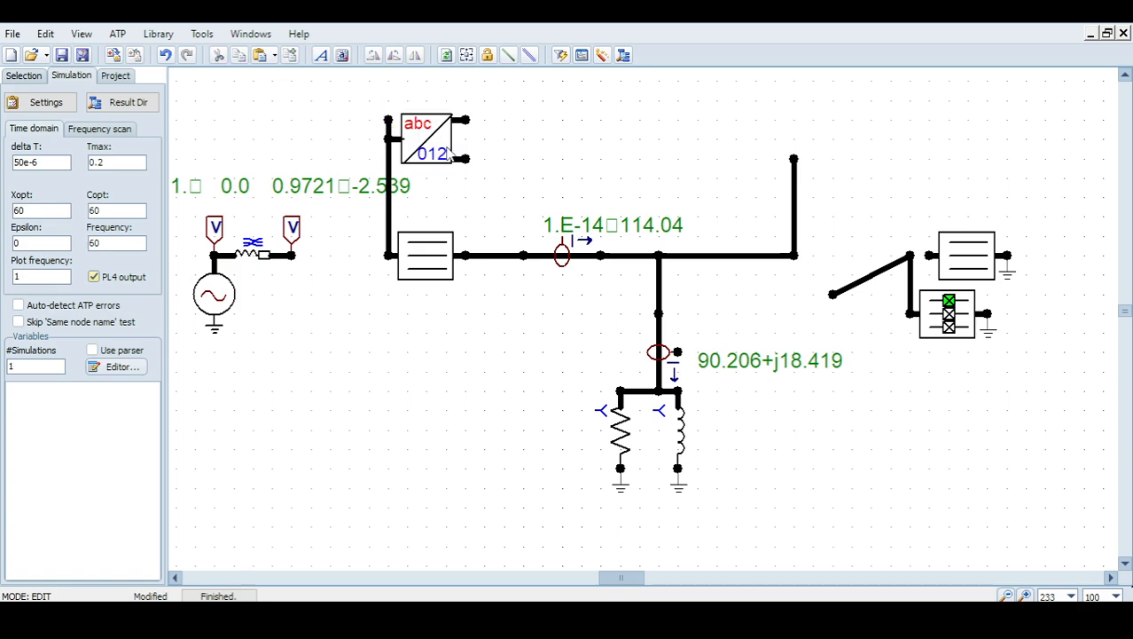
{"action": "left_click_drag", "start_coordinate": [434, 129], "coordinate": [435, 111]}
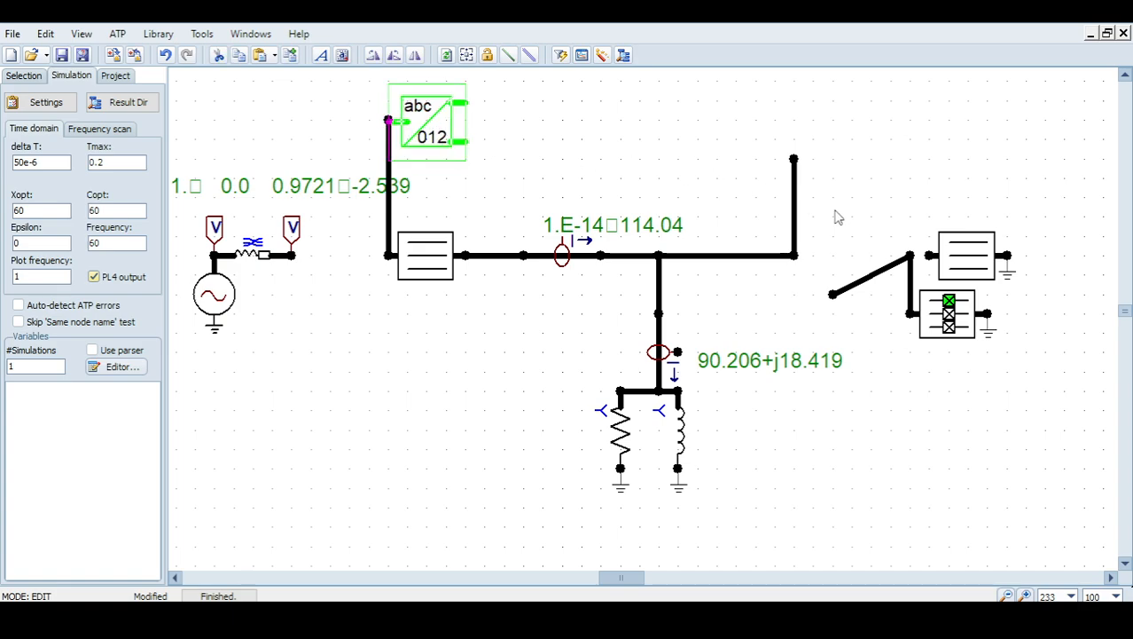
Delete the leftover vertical wire at the block's former position and reattach the fault switch connection to the end of the line
{"action": "left_click", "coordinate": [796, 206]}
{"action": "key", "text": "Delete"}
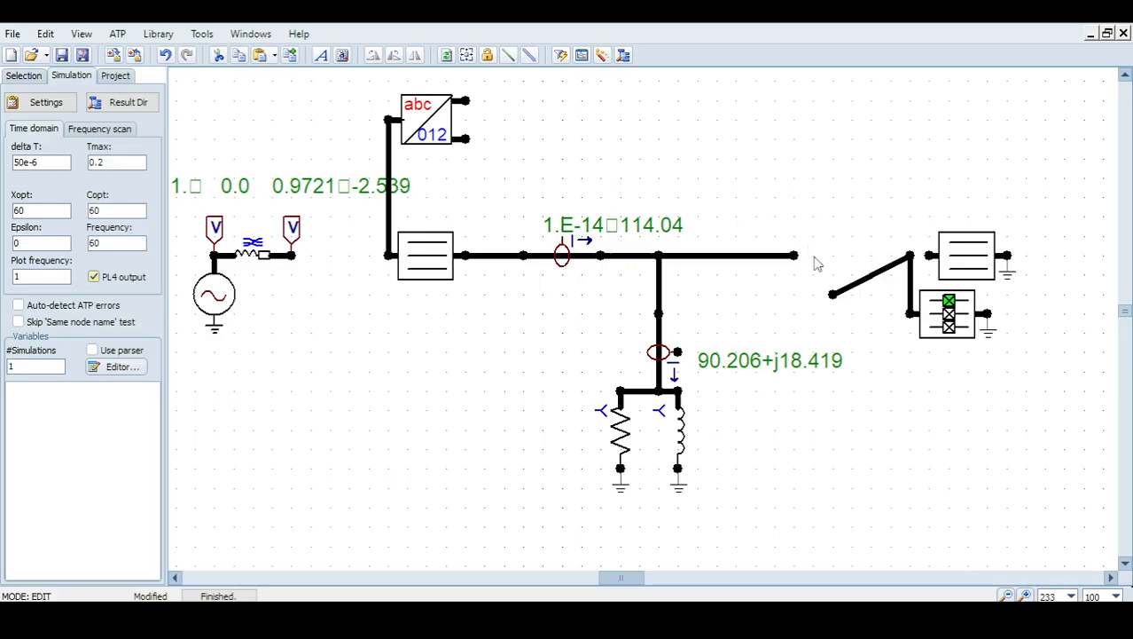
{"action": "left_click_drag", "start_coordinate": [833, 293], "coordinate": [796, 258]}
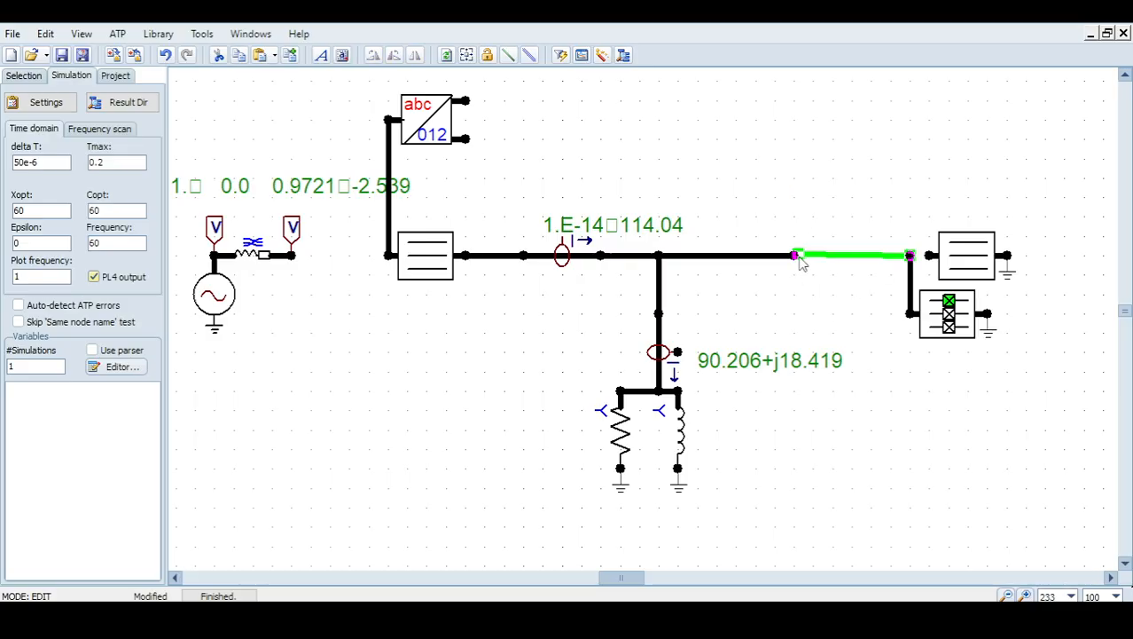
{"action": "left_click", "coordinate": [748, 385]}
Connect the series impedance output to the new switch's input node, and run the ATP simulation
{"action": "left_click_drag", "start_coordinate": [635, 576], "coordinate": [630, 572]}
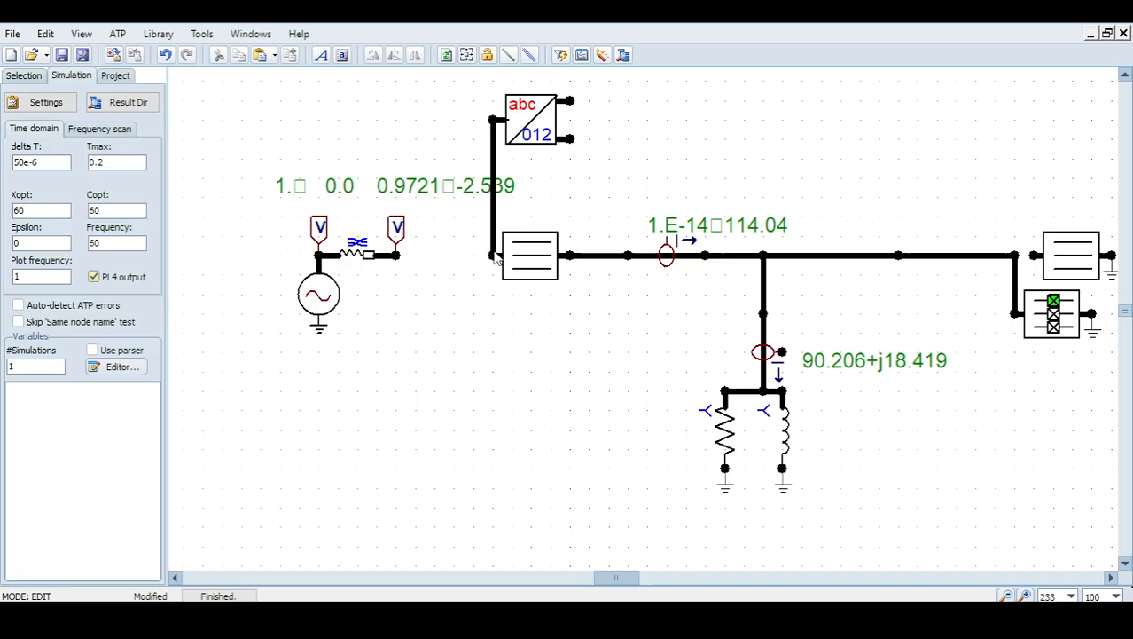
{"action": "left_click_drag", "start_coordinate": [400, 257], "coordinate": [493, 255]}
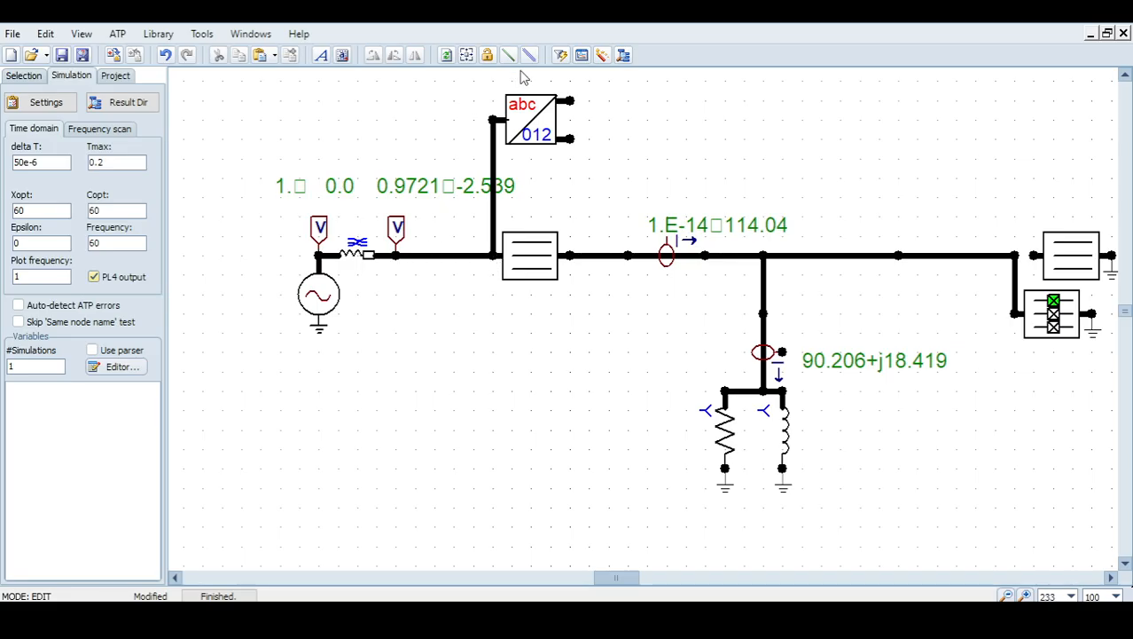
{"action": "left_click", "coordinate": [560, 57]}
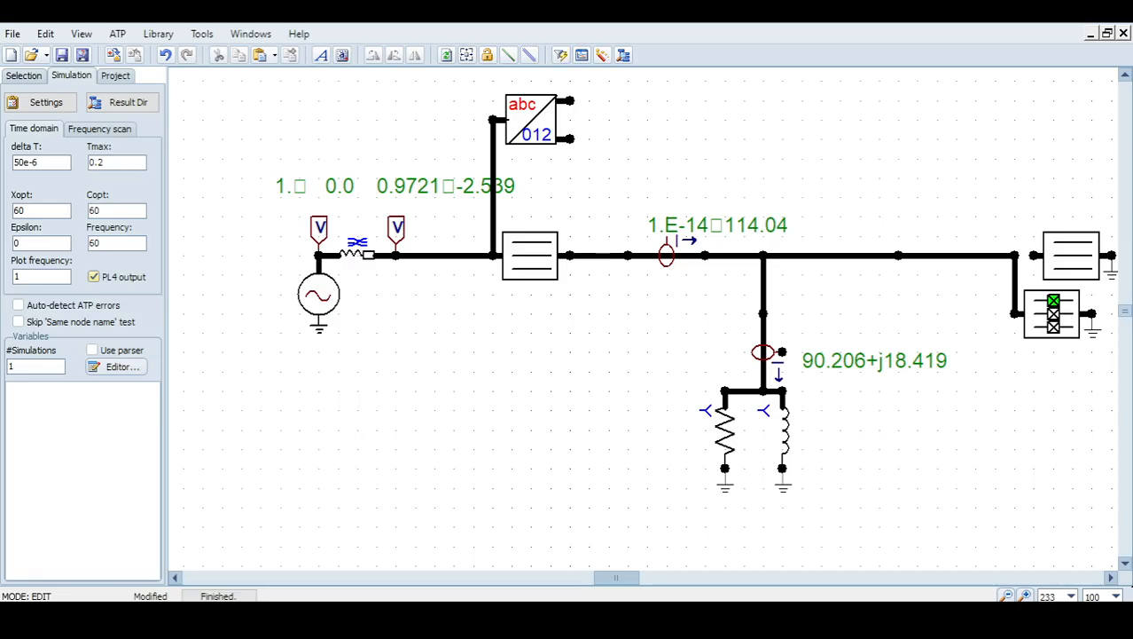
Switch to PlotXY, refresh the results, and plot m:SEQRE1 to m:SEQRE3 and m:SEQIM1 to m:SEQIM3 against time
{"action": "left_click", "coordinate": [423, 617]}
{"action": "left_click", "coordinate": [71, 39]}
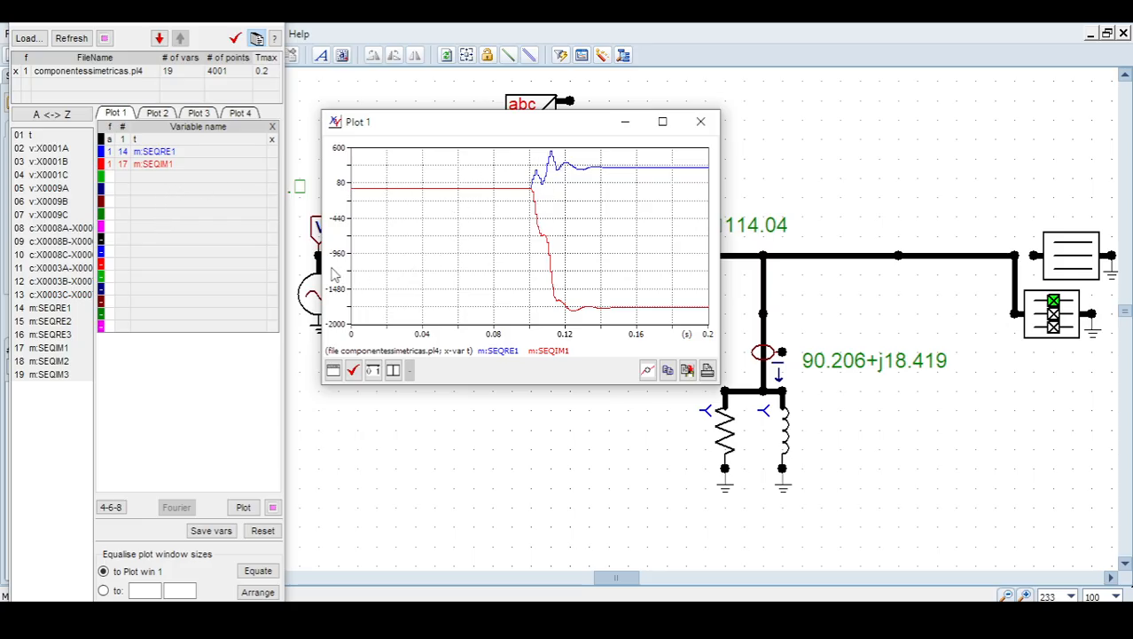
{"action": "left_click", "coordinate": [167, 153]}
{"action": "left_click", "coordinate": [163, 155]}
{"action": "left_click", "coordinate": [55, 307]}
{"action": "left_click", "coordinate": [58, 321]}
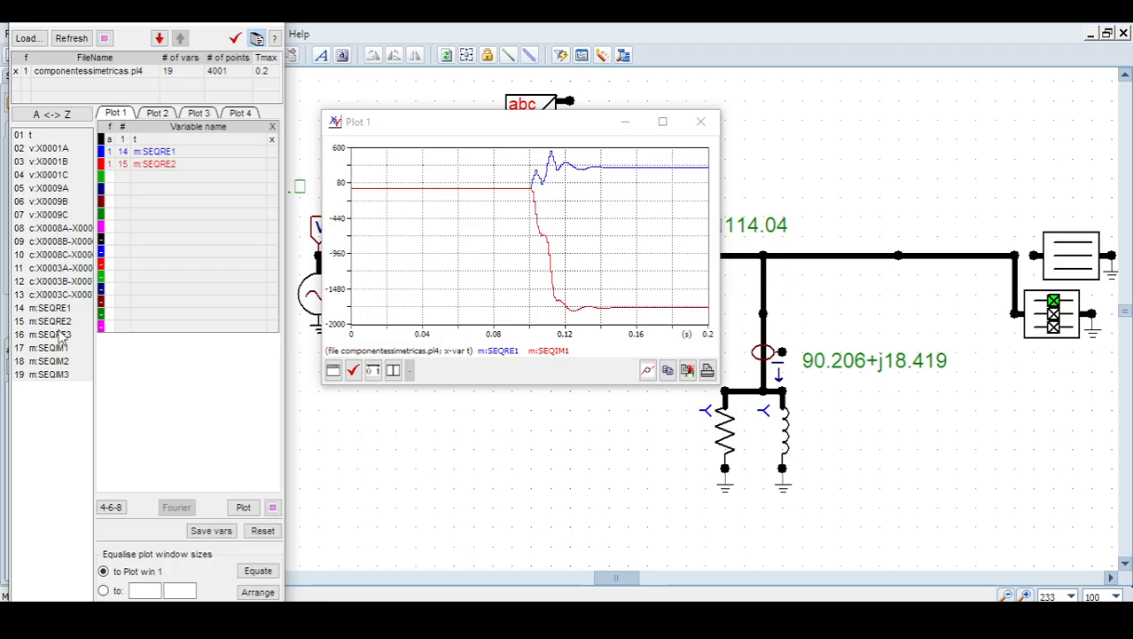
{"action": "left_click", "coordinate": [62, 334]}
{"action": "left_click", "coordinate": [63, 348]}
{"action": "left_click", "coordinate": [60, 362]}
{"action": "left_click", "coordinate": [64, 374]}
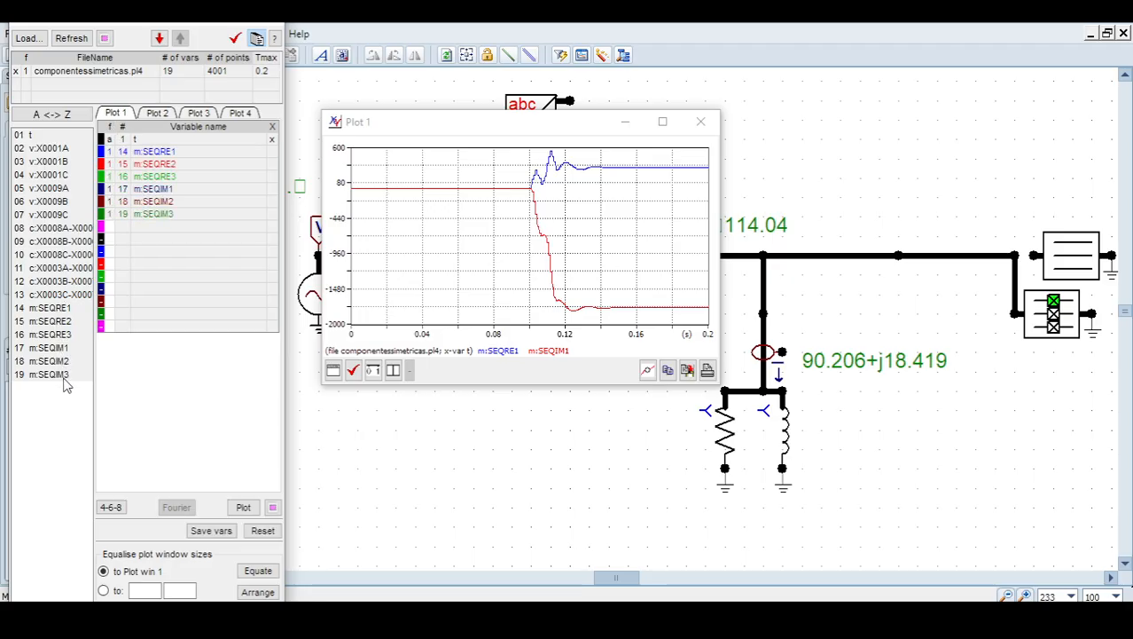
{"action": "left_click", "coordinate": [244, 510]}
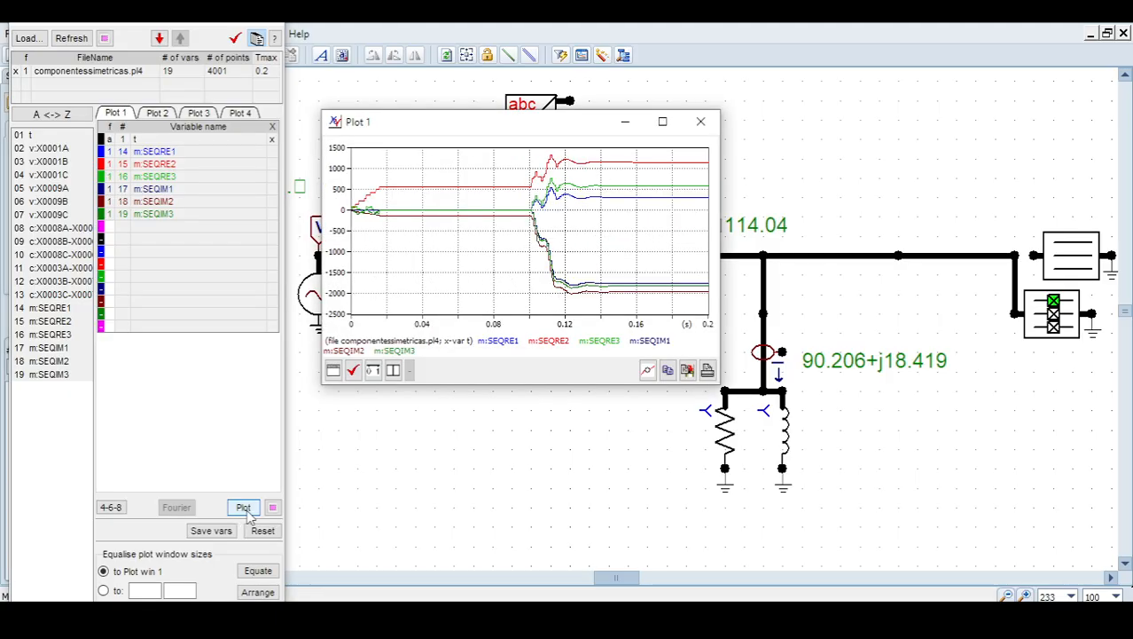
Maximize the plot and read all six sequence components with the cursor at 0.0928 s and 0.16615 s
{"action": "left_click", "coordinate": [663, 121]}
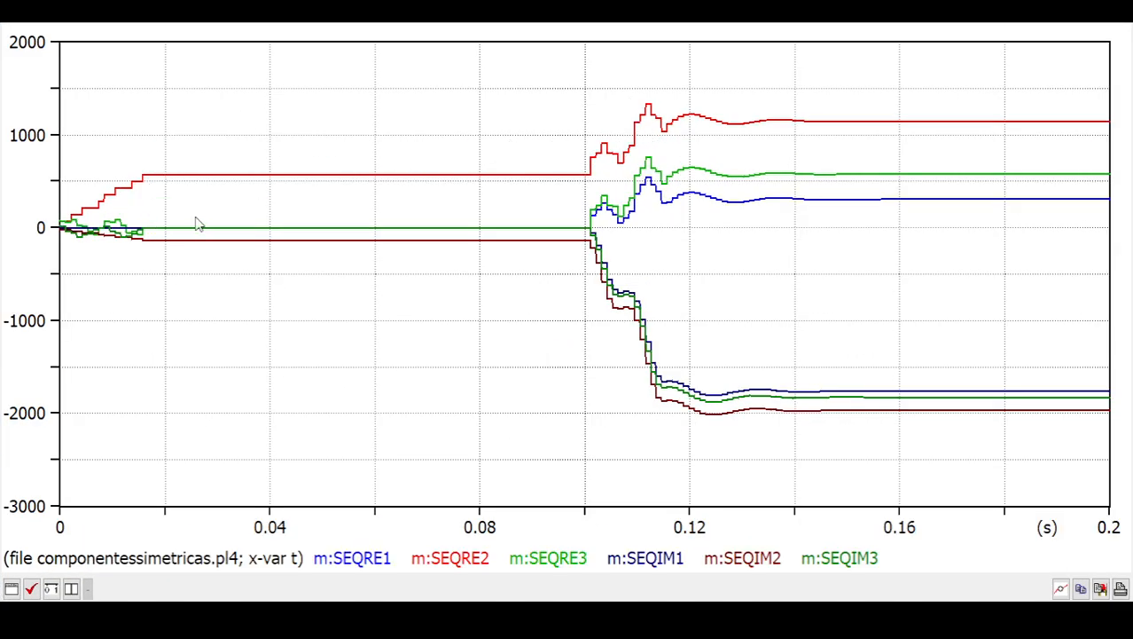
{"action": "left_click_drag", "start_coordinate": [75, 188], "coordinate": [586, 276]}
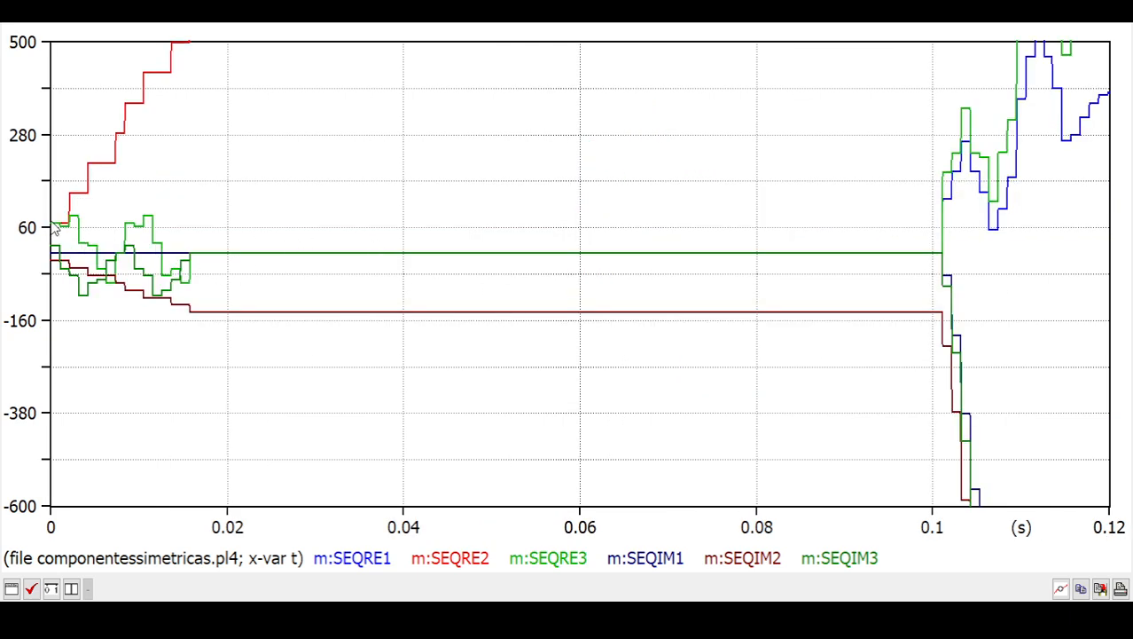
{"action": "right_click", "coordinate": [269, 260]}
{"action": "left_click", "coordinate": [71, 589]}
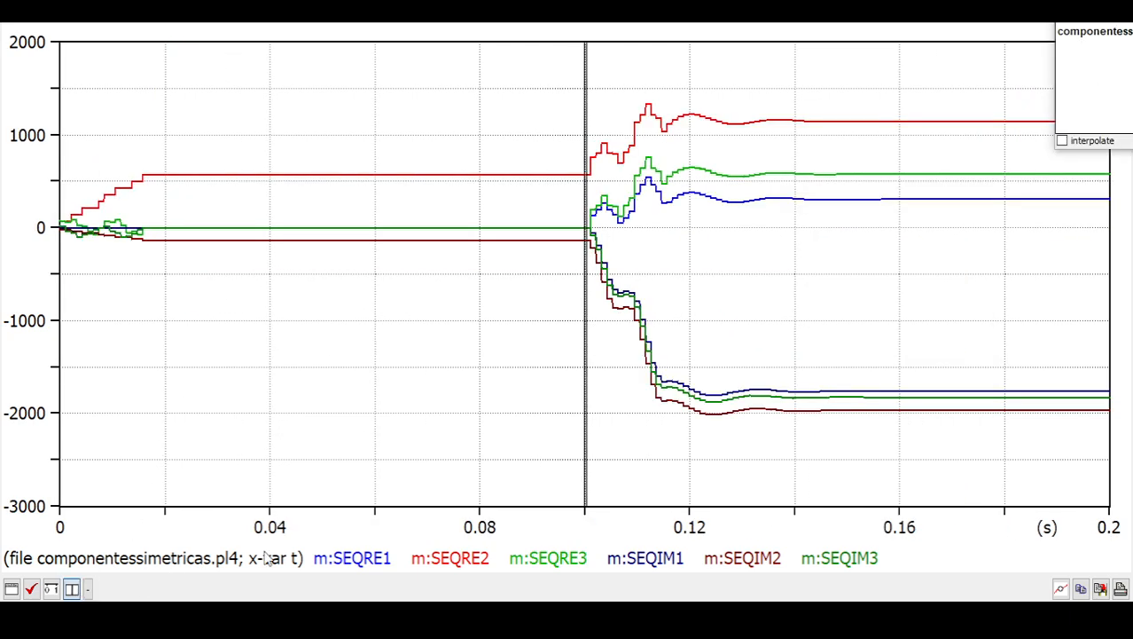
{"action": "left_click_drag", "start_coordinate": [584, 96], "coordinate": [546, 104]}
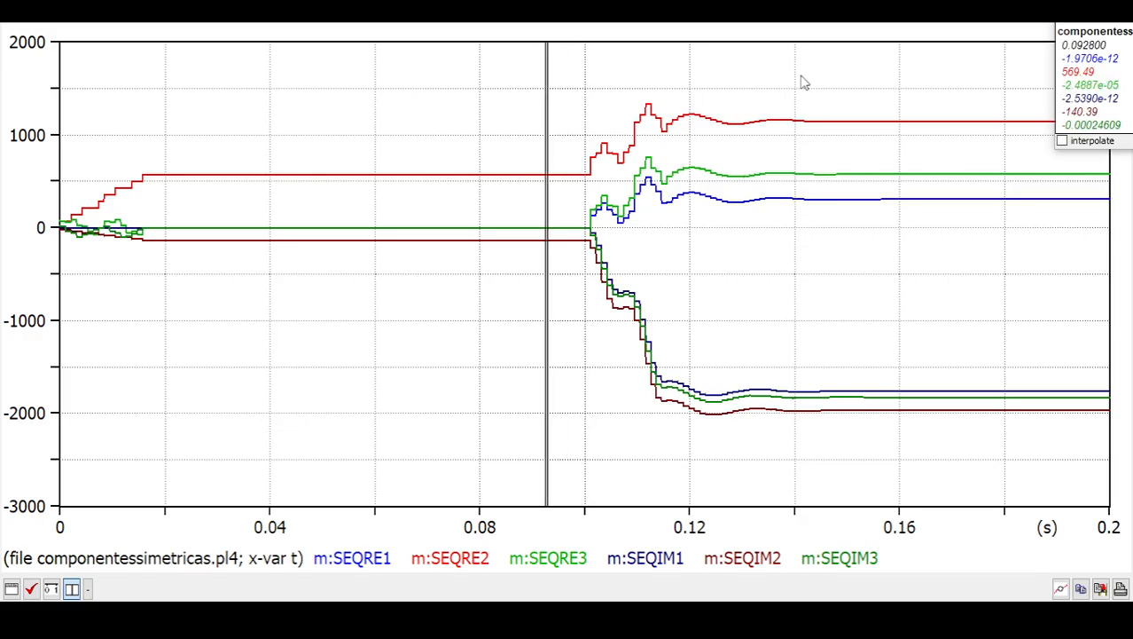
{"action": "left_click_drag", "start_coordinate": [1064, 25], "coordinate": [438, 279]}
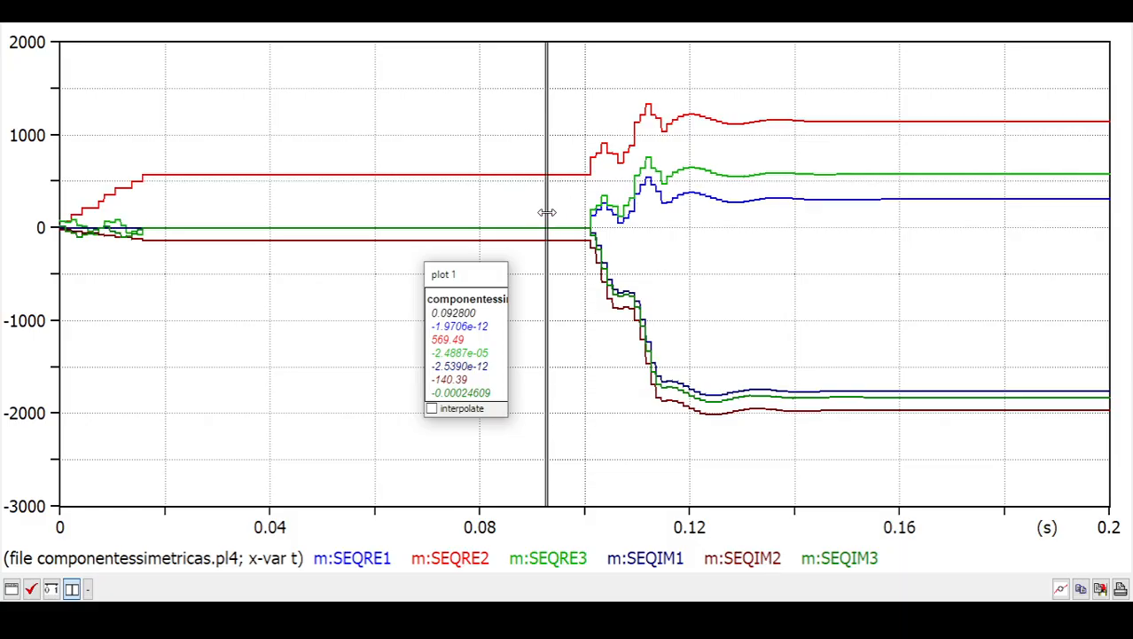
{"action": "left_click_drag", "start_coordinate": [550, 217], "coordinate": [933, 225]}
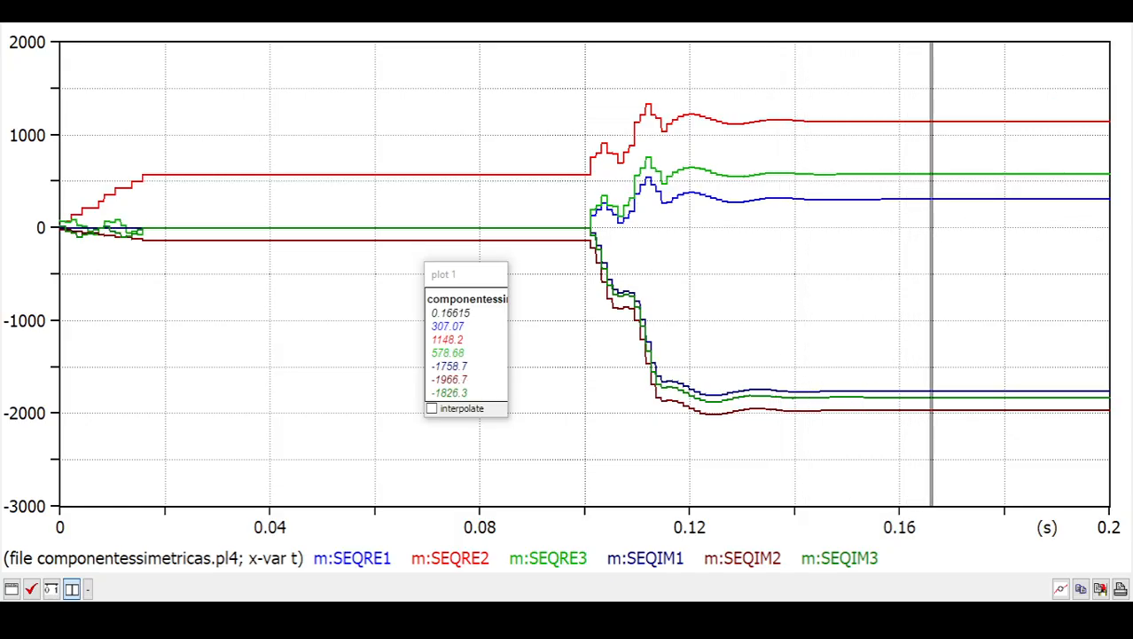
Close the plot and remove all six sequence variables from the plot list, keeping only time
{"action": "left_click", "coordinate": [1114, 10]}
{"action": "left_click", "coordinate": [169, 156]}
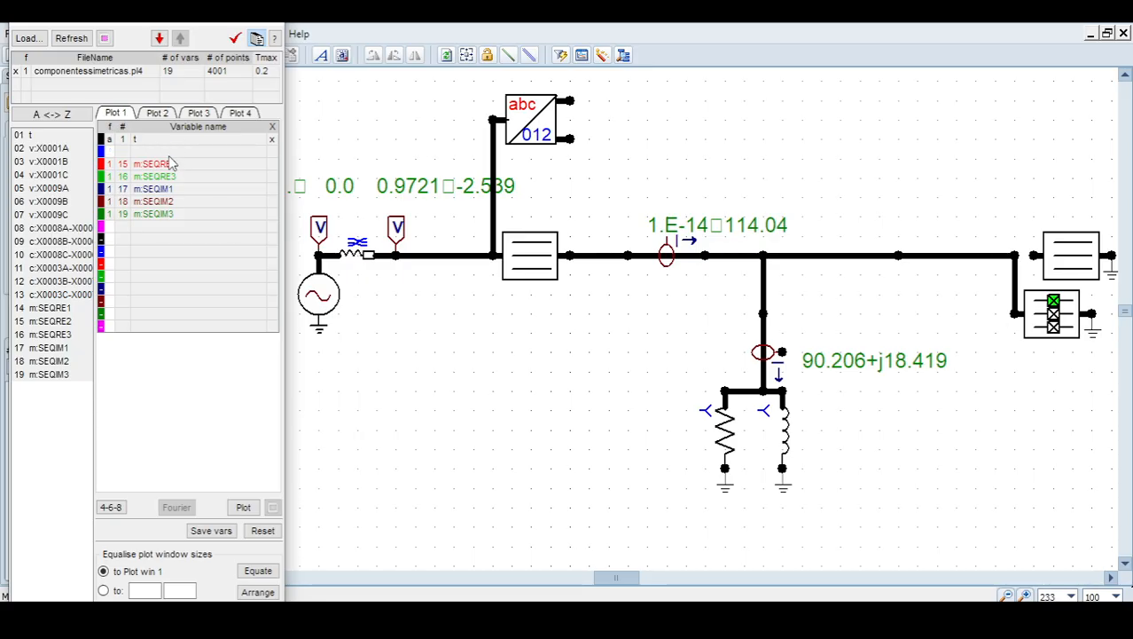
{"action": "left_click", "coordinate": [171, 163]}
{"action": "left_click", "coordinate": [174, 175]}
{"action": "left_click", "coordinate": [176, 188]}
{"action": "left_click", "coordinate": [176, 201]}
{"action": "left_click", "coordinate": [178, 213]}
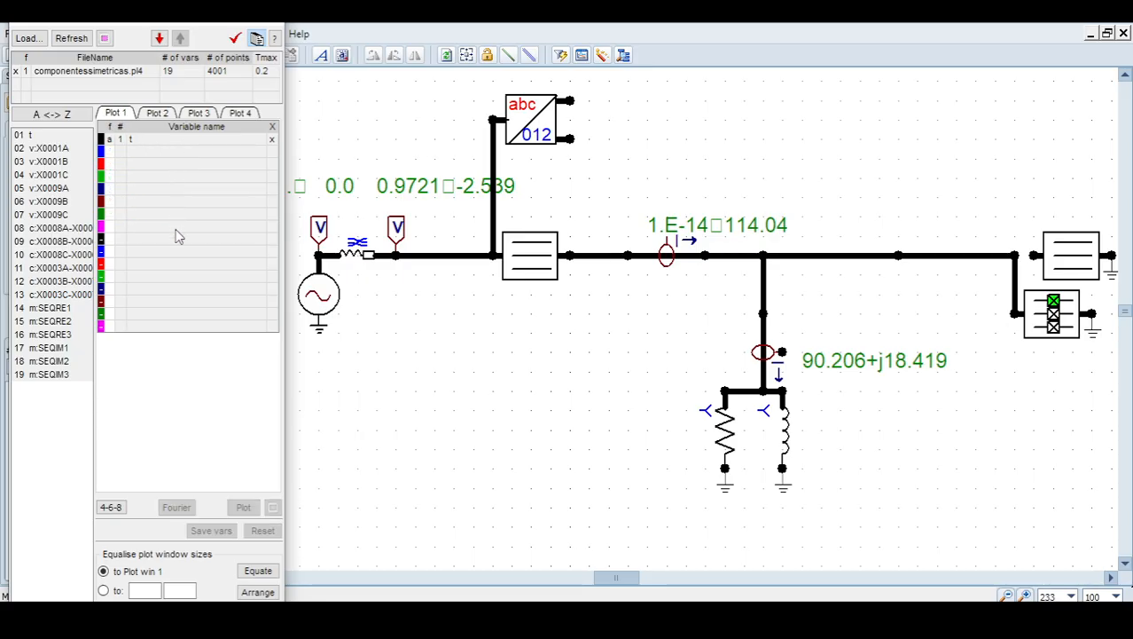
Plot m:SEQIM2 with m:SEQRE2 as the x-axis variable
{"action": "left_click", "coordinate": [61, 325]}
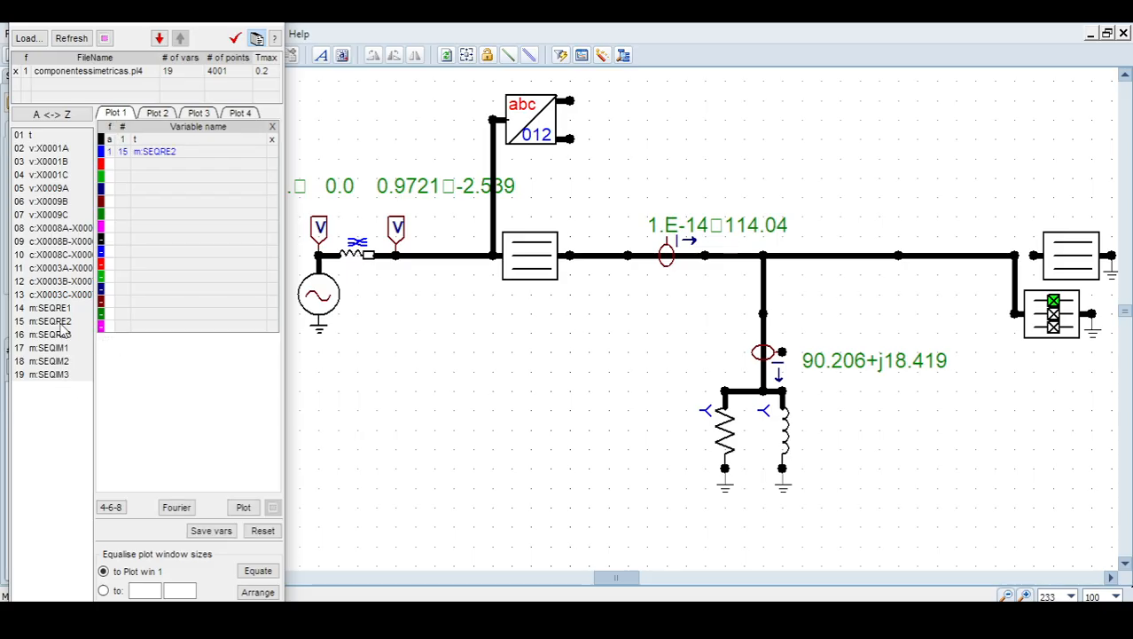
{"action": "left_click", "coordinate": [70, 363]}
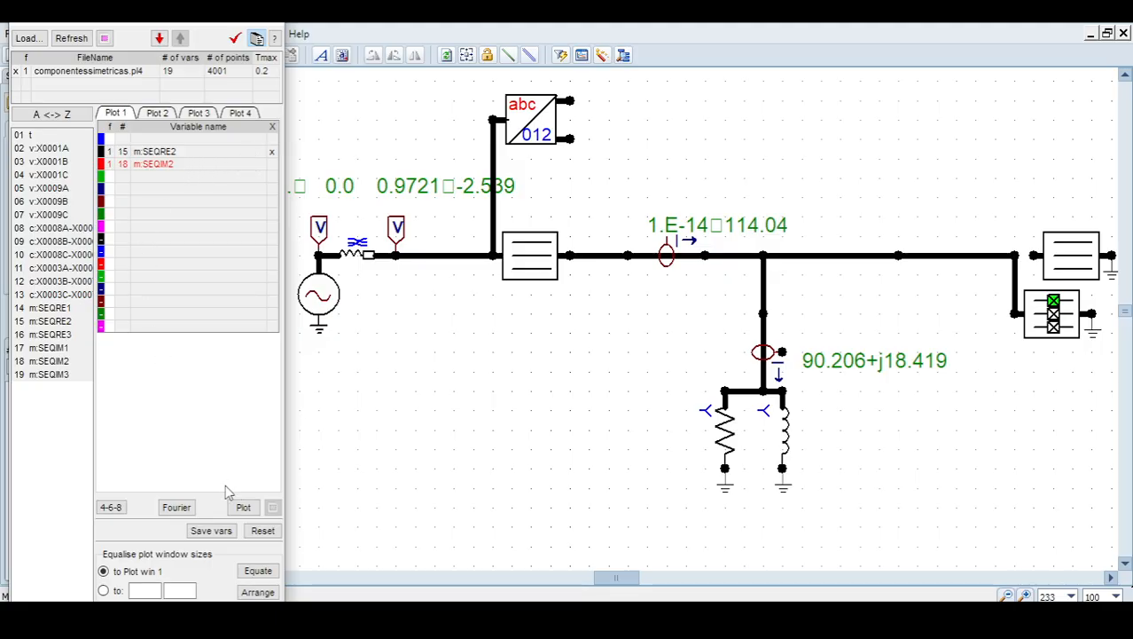
{"action": "left_click", "coordinate": [243, 508]}
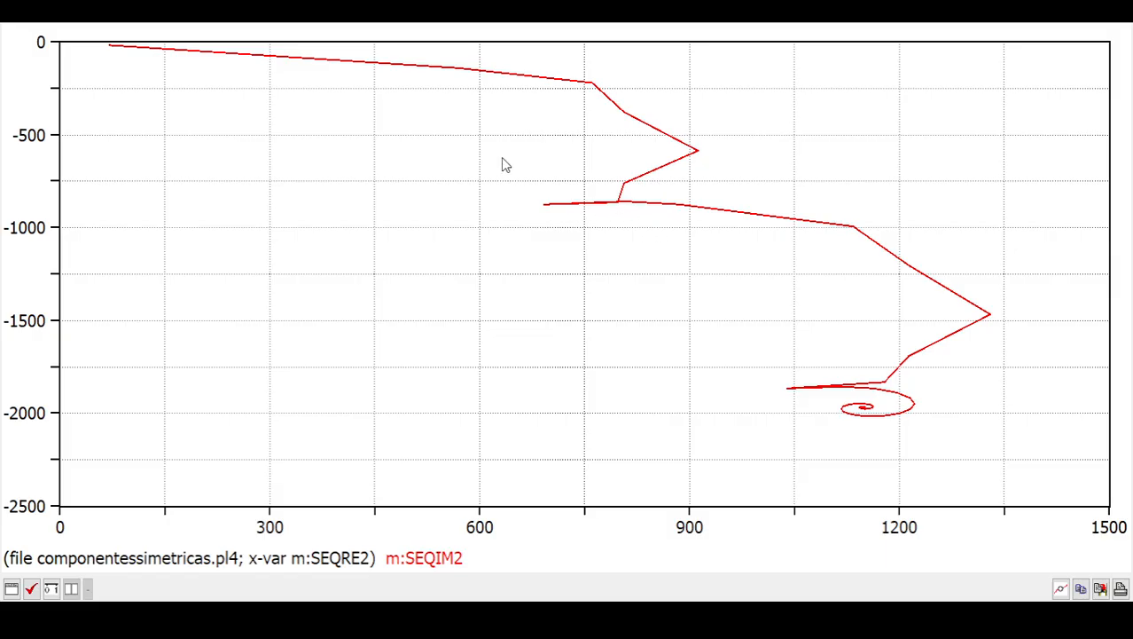
Examine the SEQIM2 versus SEQRE2 trajectory in detail at its starting point, its transient bends and its final spiral
{"action": "left_click_drag", "start_coordinate": [502, 157], "coordinate": [768, 284]}
{"action": "left_click_drag", "start_coordinate": [261, 169], "coordinate": [553, 278]}
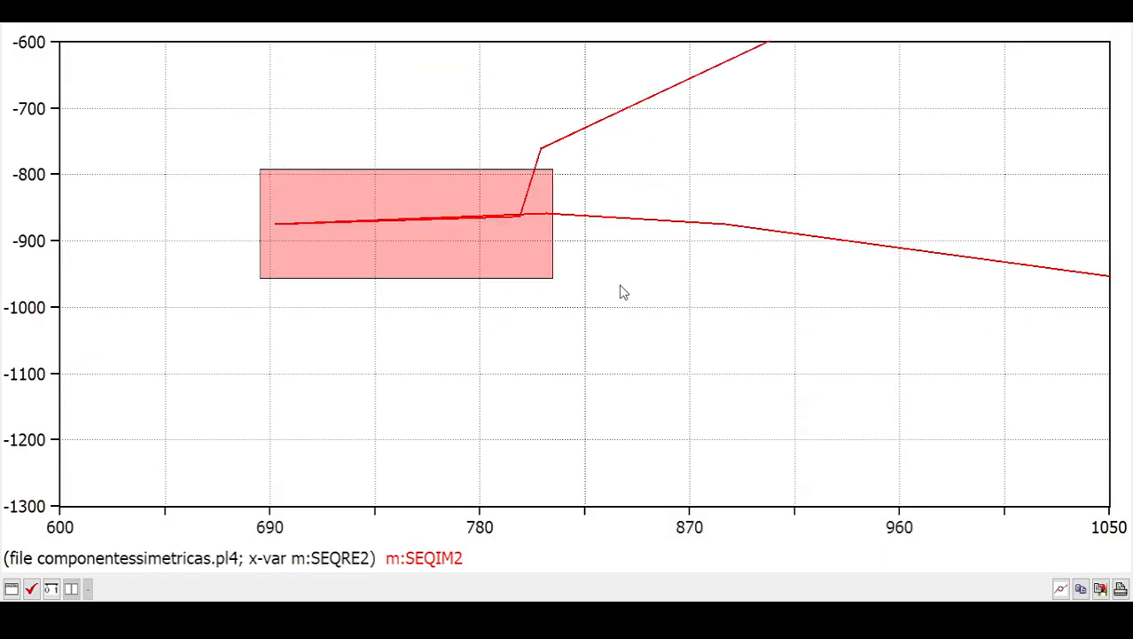
{"action": "right_click", "coordinate": [635, 282]}
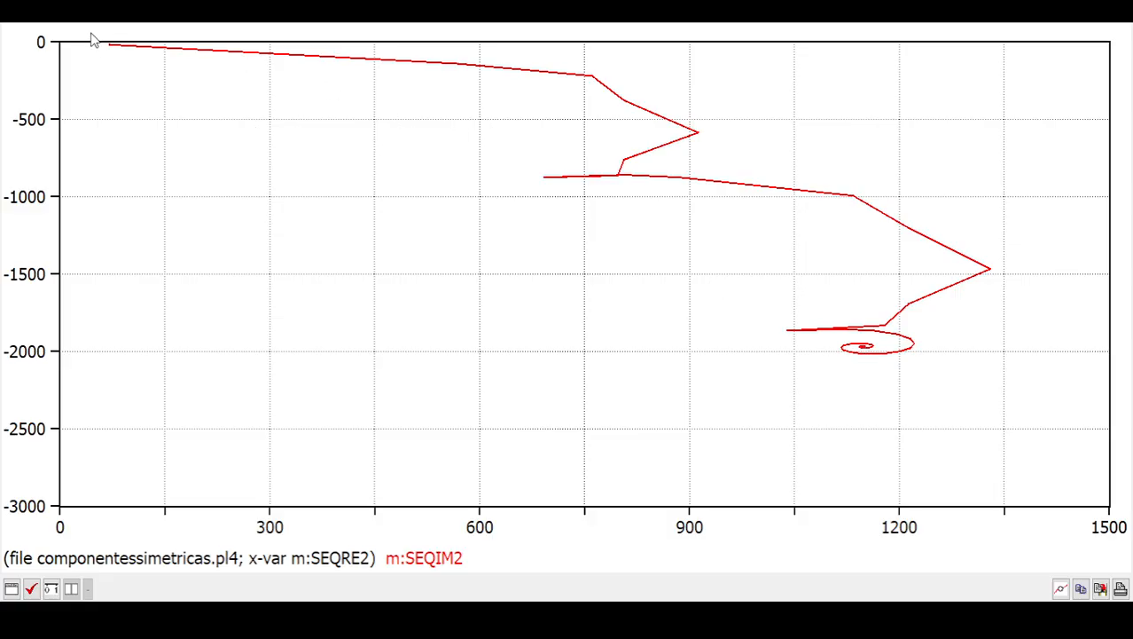
{"action": "left_click_drag", "start_coordinate": [92, 39], "coordinate": [172, 140]}
{"action": "right_click", "coordinate": [155, 96]}
{"action": "left_click_drag", "start_coordinate": [457, 58], "coordinate": [701, 218]}
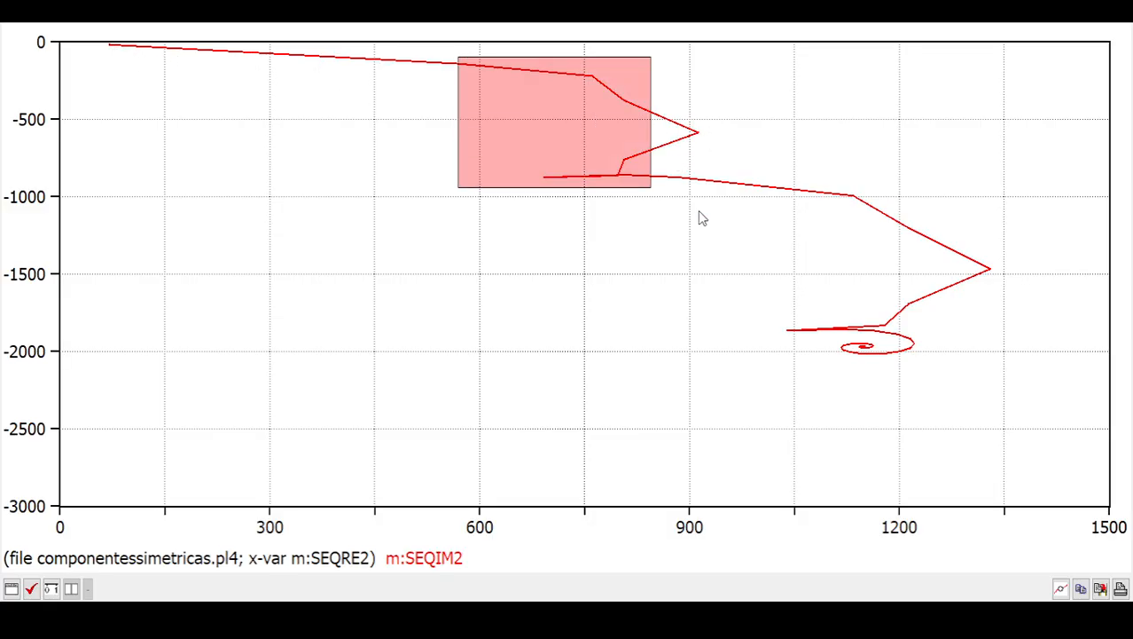
{"action": "left_click_drag", "start_coordinate": [319, 297], "coordinate": [861, 421]}
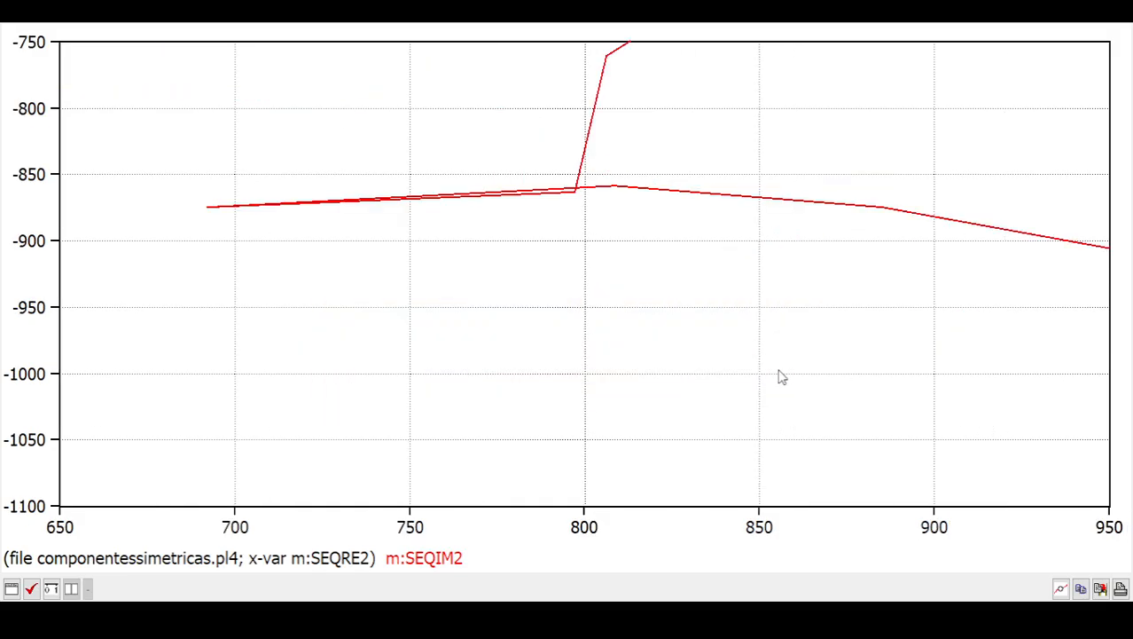
{"action": "right_click", "coordinate": [586, 286]}
{"action": "right_click", "coordinate": [576, 289]}
{"action": "left_click_drag", "start_coordinate": [823, 281], "coordinate": [995, 421]}
{"action": "right_click", "coordinate": [479, 196]}
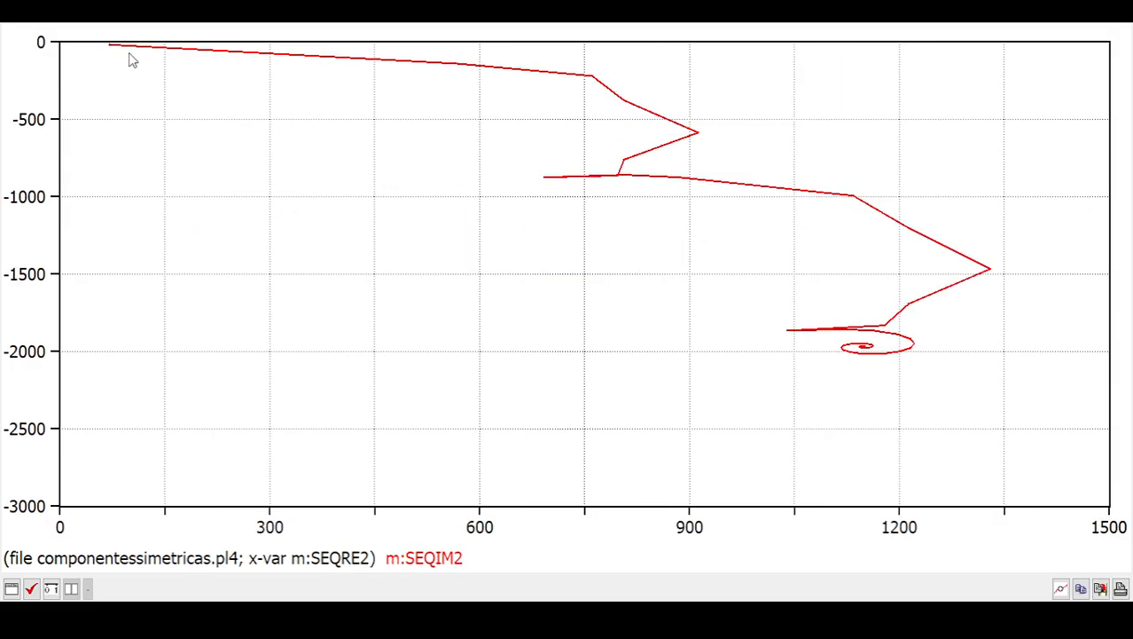
Close the SEQIM2 versus SEQRE2 trajectory plot and return to the fault end of the circuit in ATPDraw
{"action": "left_click_drag", "start_coordinate": [534, 154], "coordinate": [679, 213]}
{"action": "left_click", "coordinate": [1118, 24]}
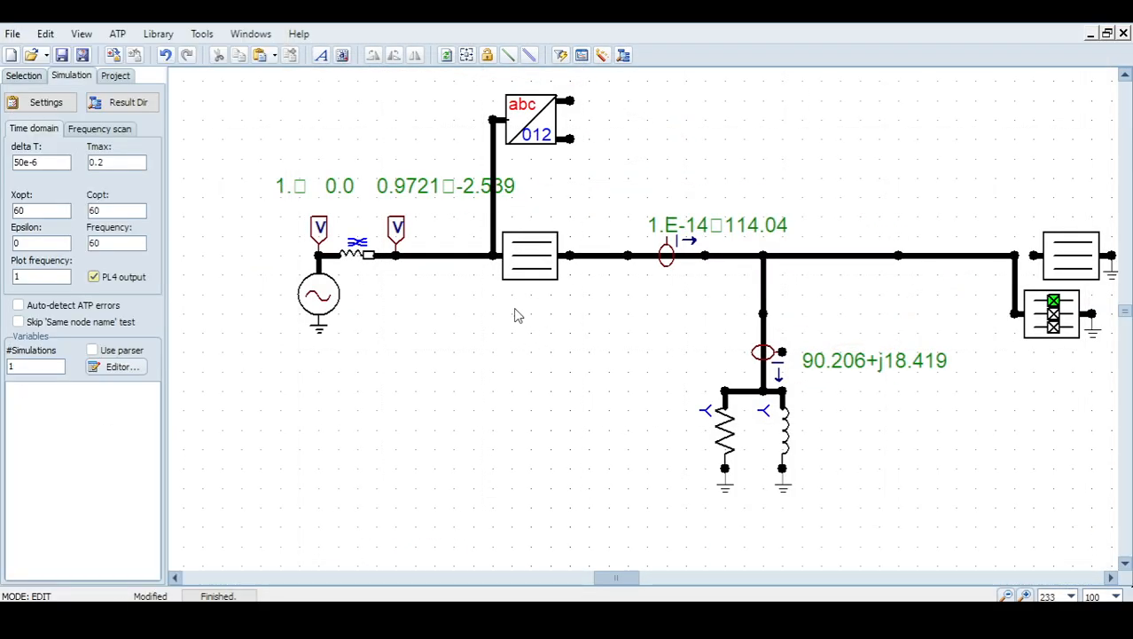
{"action": "left_click", "coordinate": [631, 579]}
{"action": "left_click_drag", "start_coordinate": [631, 581], "coordinate": [634, 581]}
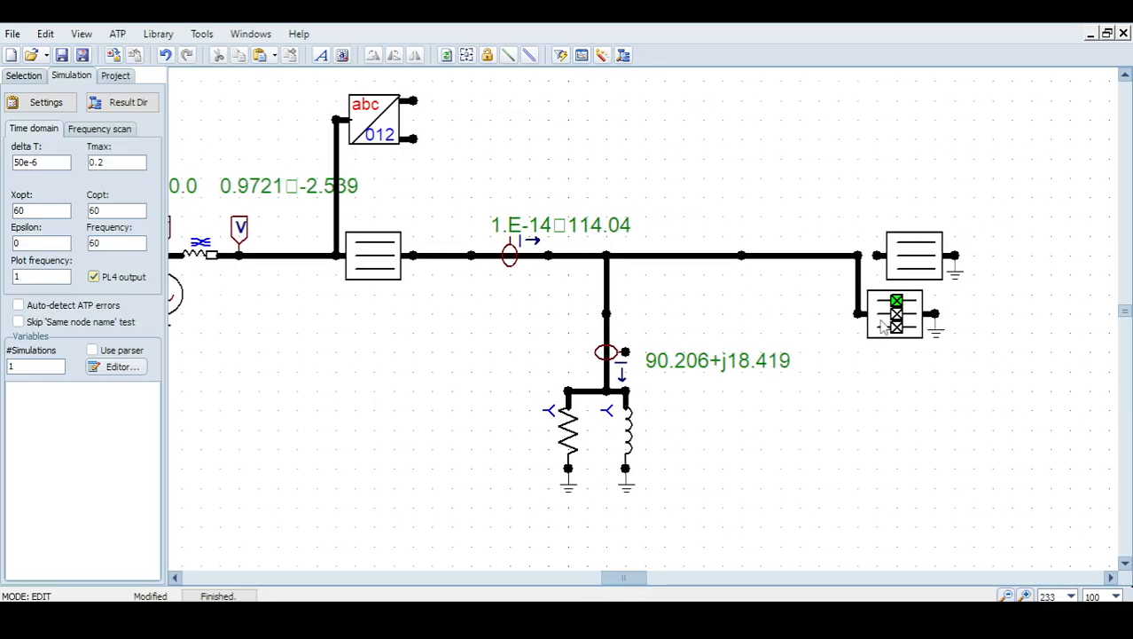
Place a three-winding Y-Y-Y saturable transformer (SAT) above the main line, between the load branch and the fault switch
{"action": "right_click", "coordinate": [691, 153]}
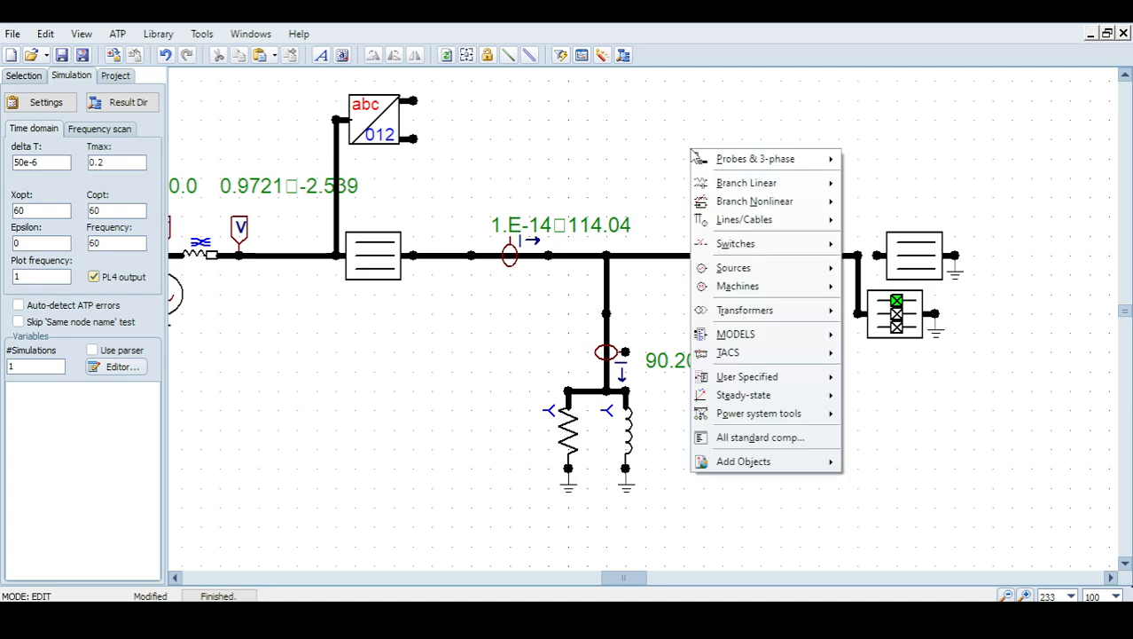
{"action": "mouse_move", "coordinate": [773, 312]}
{"action": "left_click", "coordinate": [899, 371]}
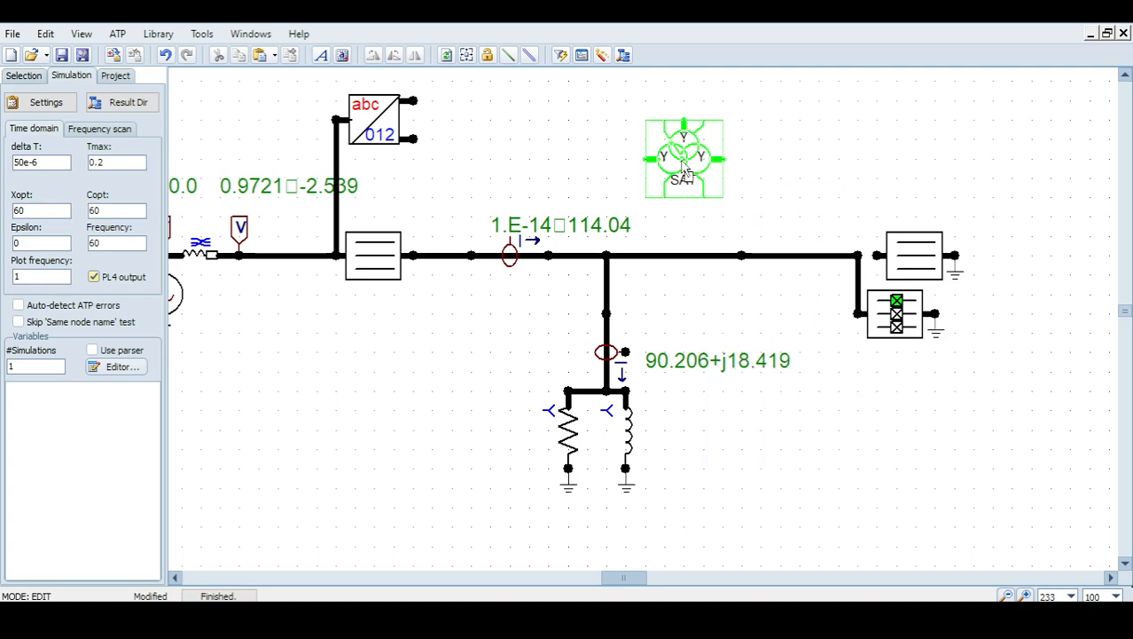
{"action": "left_click_drag", "start_coordinate": [707, 180], "coordinate": [759, 188]}
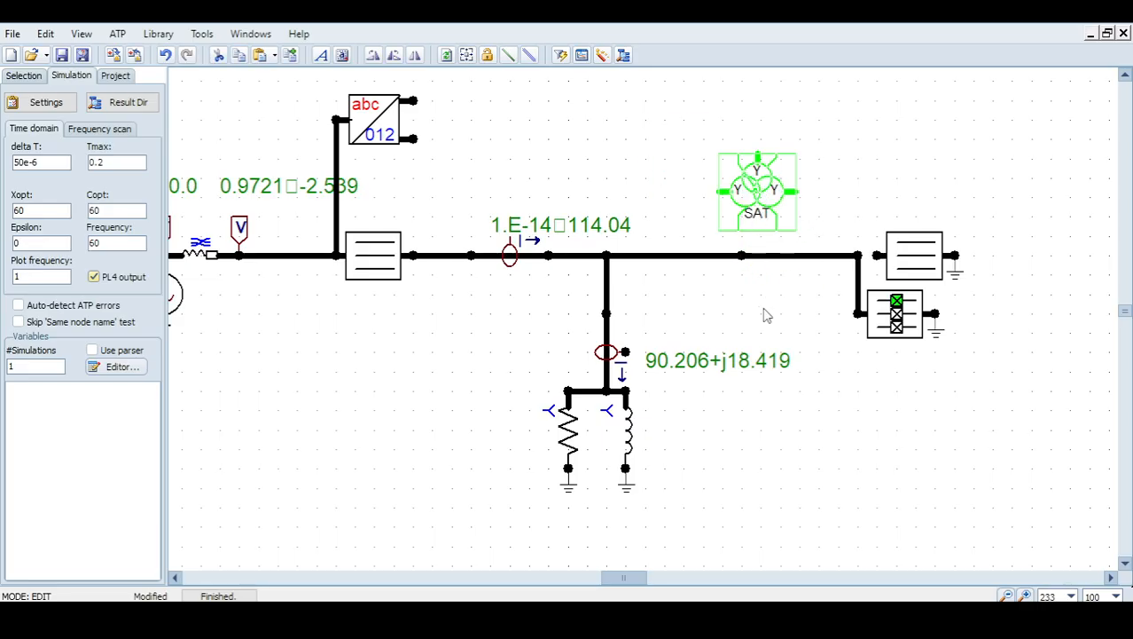
{"action": "left_click", "coordinate": [765, 309]}
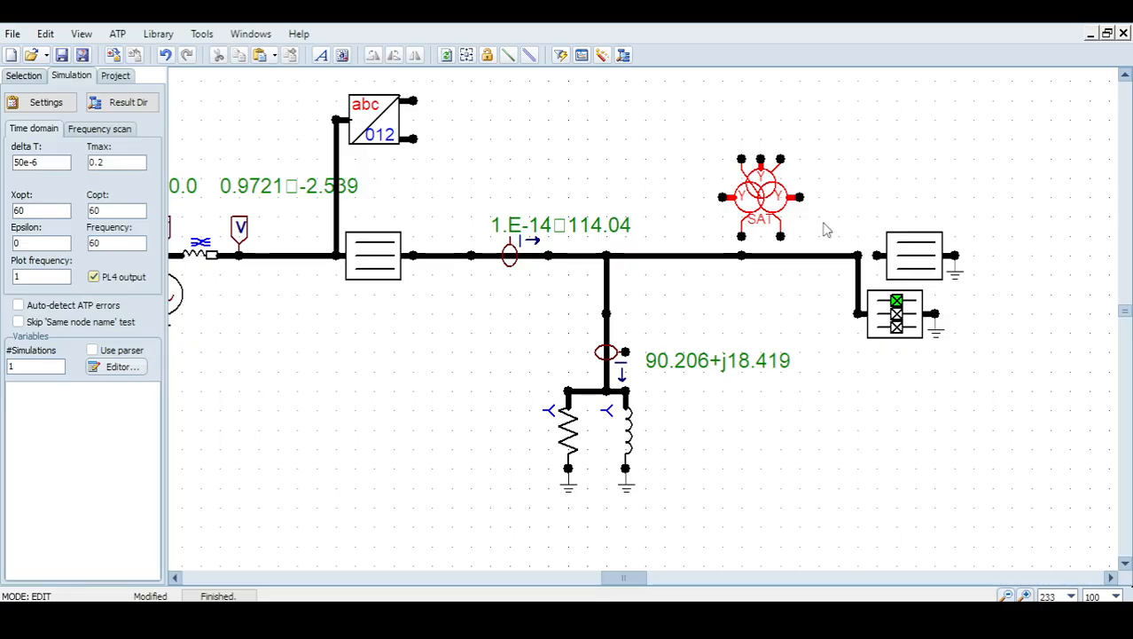
{"action": "left_click_drag", "start_coordinate": [624, 578], "coordinate": [622, 577]}
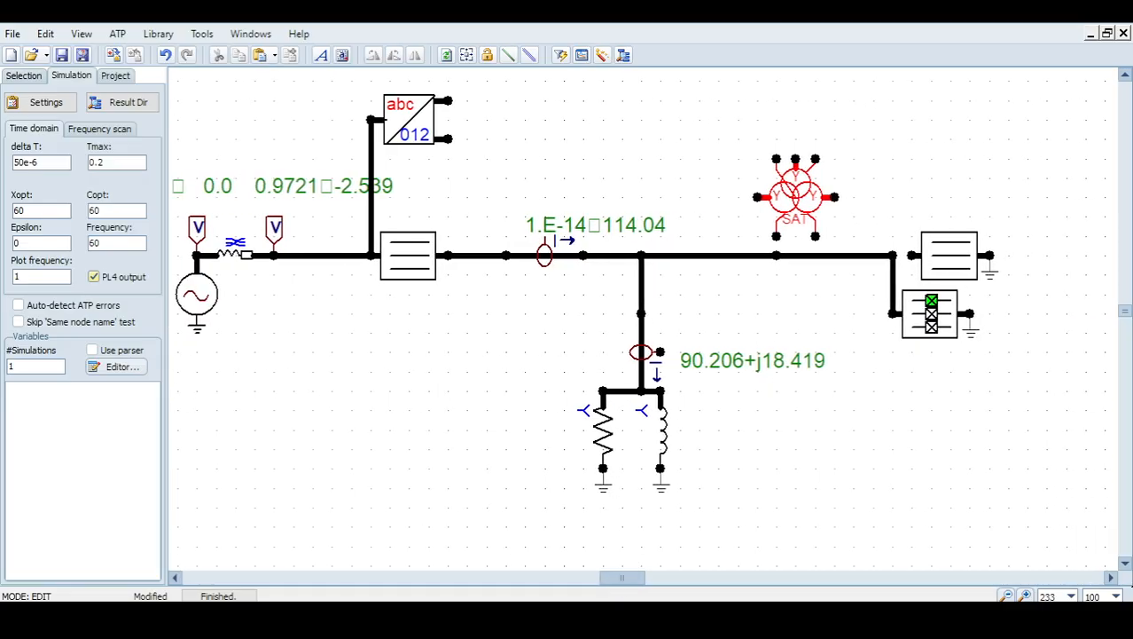